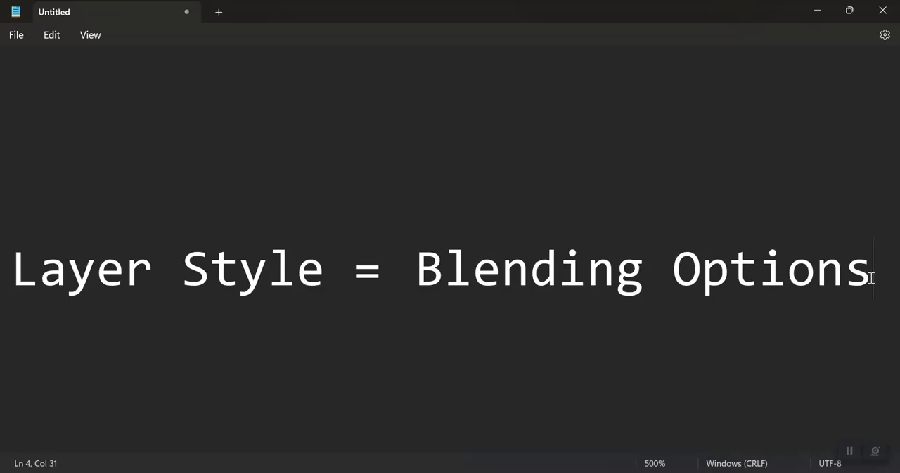
# Step: Switch to Photoshop and add a horizontal text layer reading "Aptech" on the blank canvas
pyautogui.hotkey('alt', 'Tab')
pyautogui.hotkey('alt', 'Tab')
pyautogui.press('Tab')
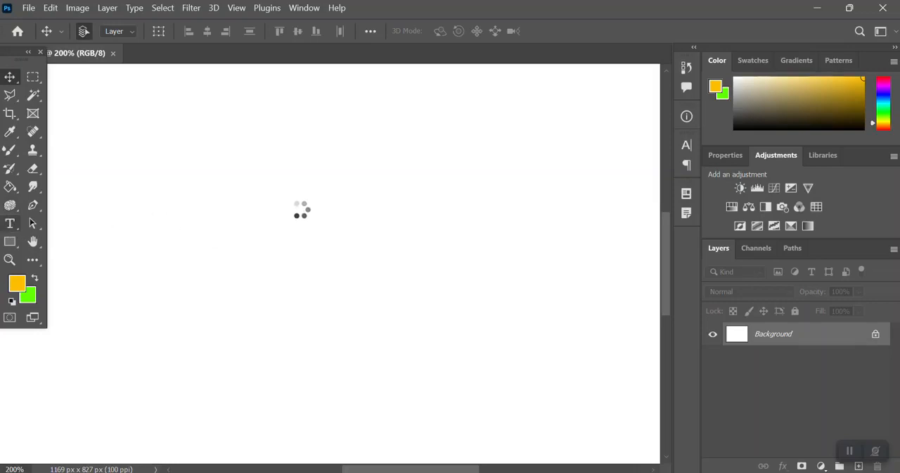
pyautogui.click(306, 181)
pyautogui.click(307, 181)
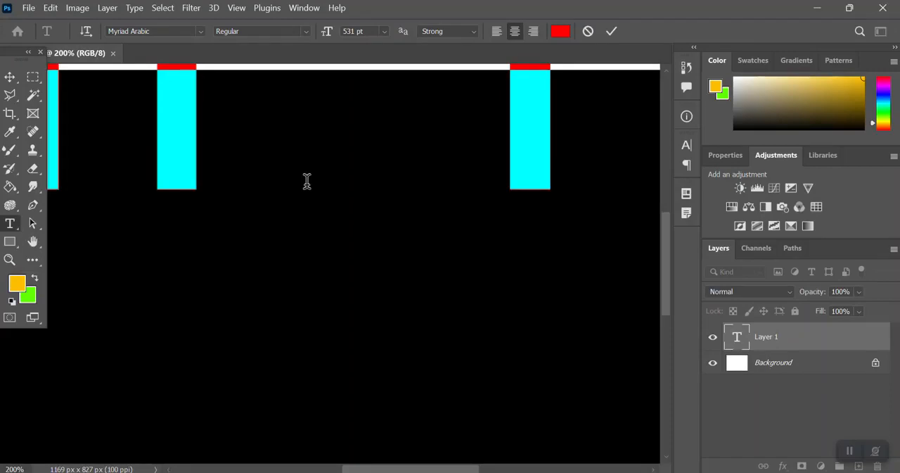
pyautogui.hotkey('ctrl', '-')
pyautogui.hotkey('ctrl', '-')
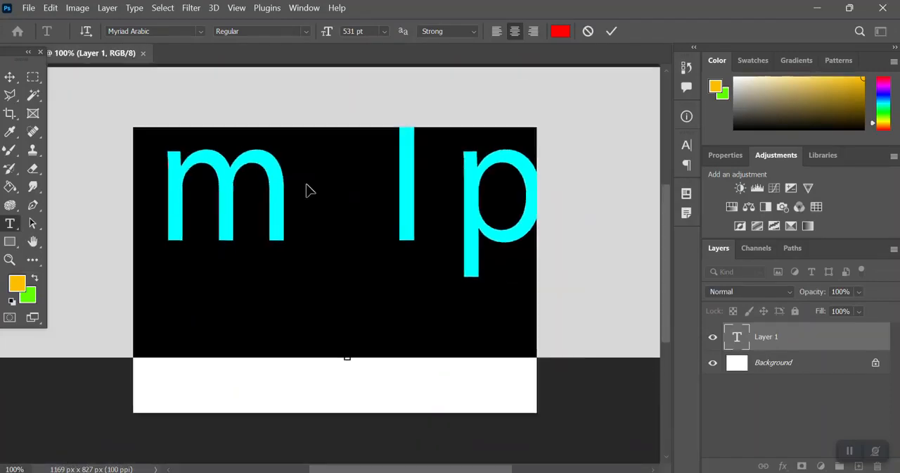
pyautogui.write('Aptech')
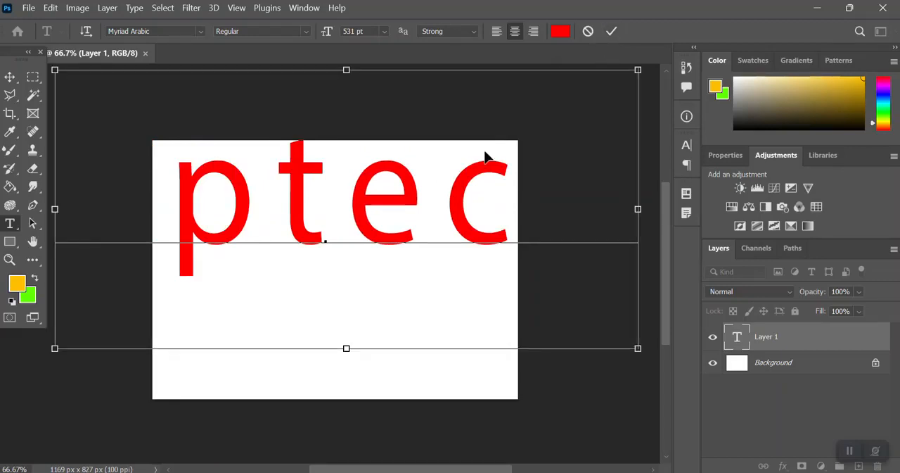
# Step: Set the whole Aptech text to Century Gothic Bold at 297 pt and commit the text
pyautogui.hotkey('ctrl', 'a')
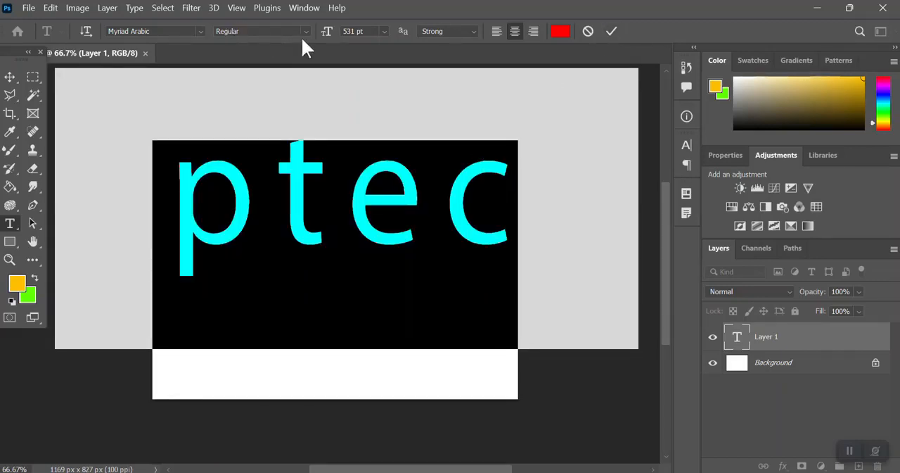
pyautogui.moveTo(329, 36); pyautogui.dragTo(161, 31)
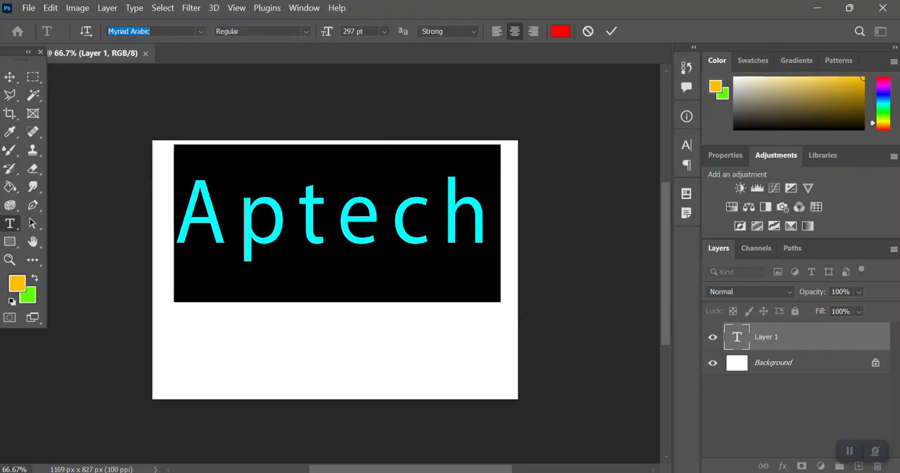
pyautogui.write('Century Gothic')
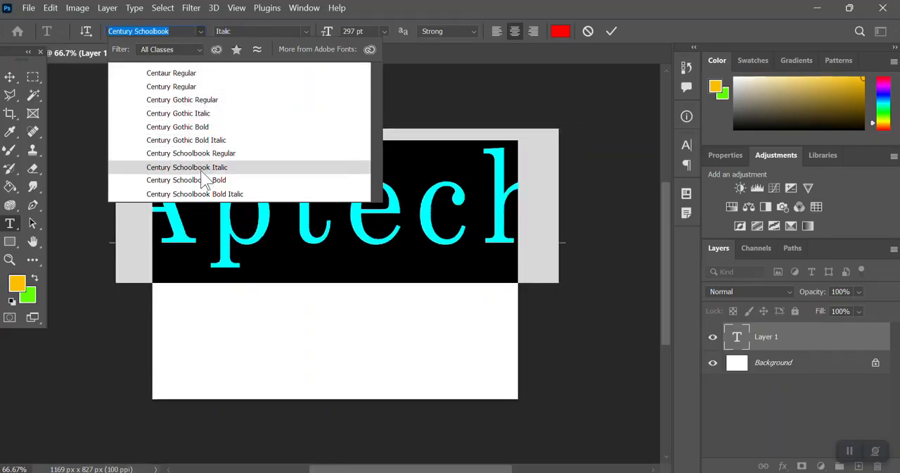
pyautogui.click(200, 131)
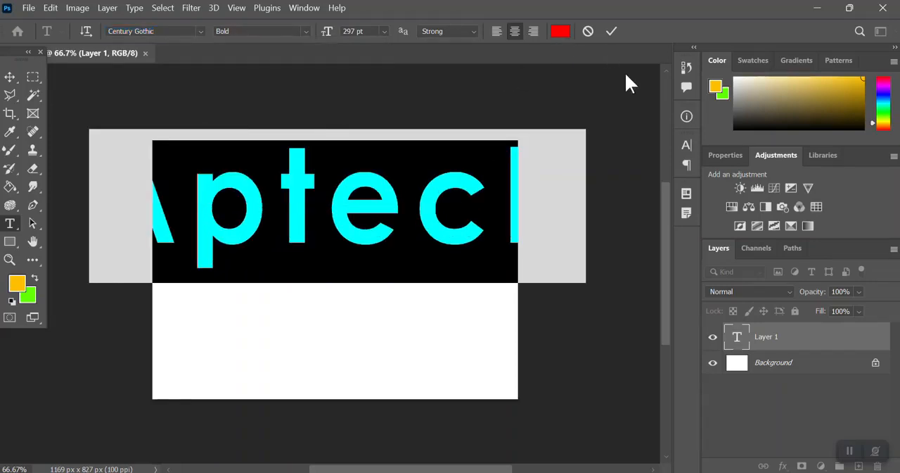
pyautogui.click(612, 31)
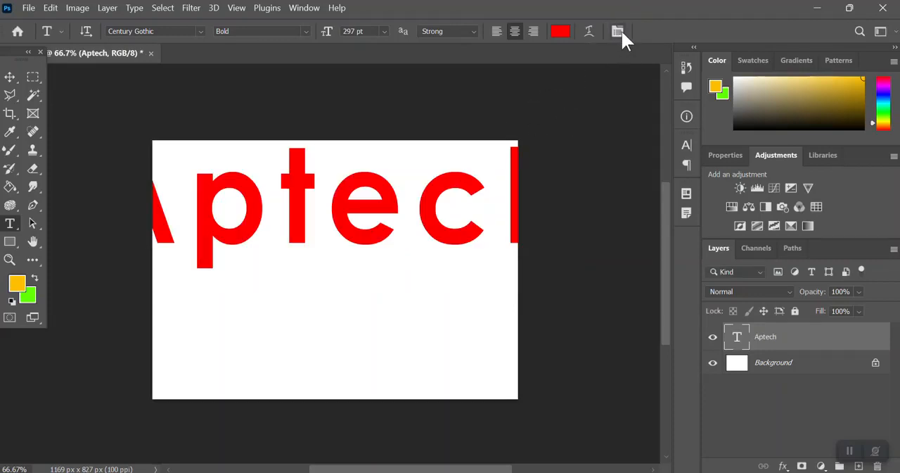
# Step: Set the Aptech text's leading to 199 pt and its horizontal scale to 100%
pyautogui.click(618, 31)
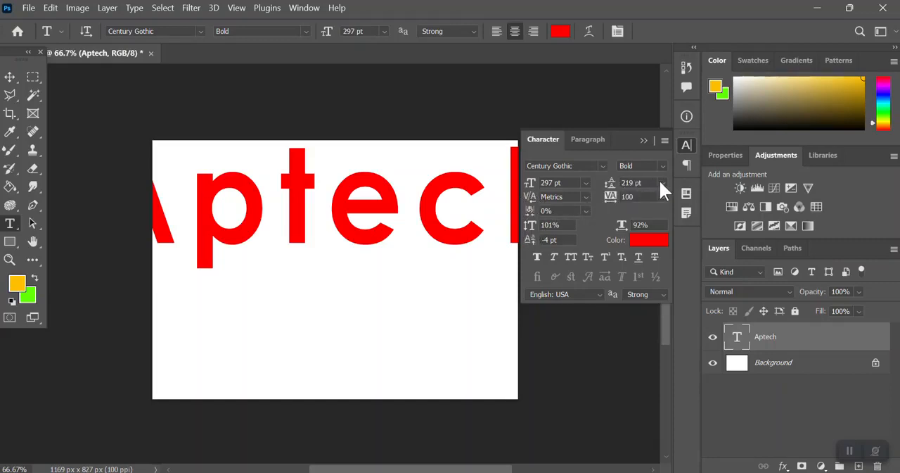
pyautogui.moveTo(607, 184); pyautogui.dragTo(595, 182)
pyautogui.moveTo(527, 225); pyautogui.dragTo(522, 224)
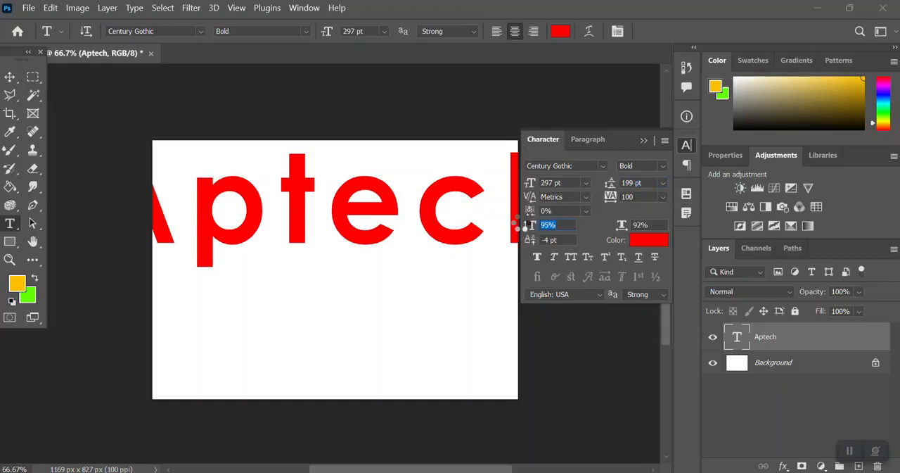
pyautogui.hotkey('ctrl', 'z')
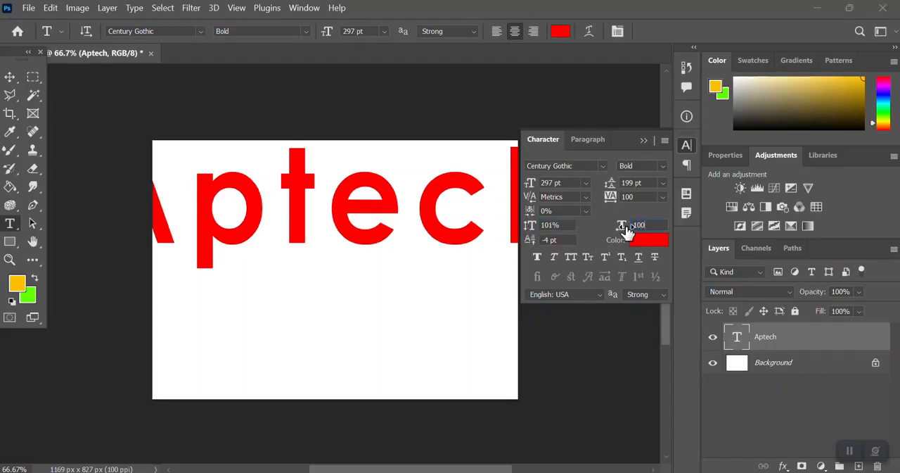
# Step: Tighten the letter spacing of the Aptech text to a tracking of -80
pyautogui.moveTo(609, 198); pyautogui.dragTo(597, 197)
pyautogui.click(663, 196)
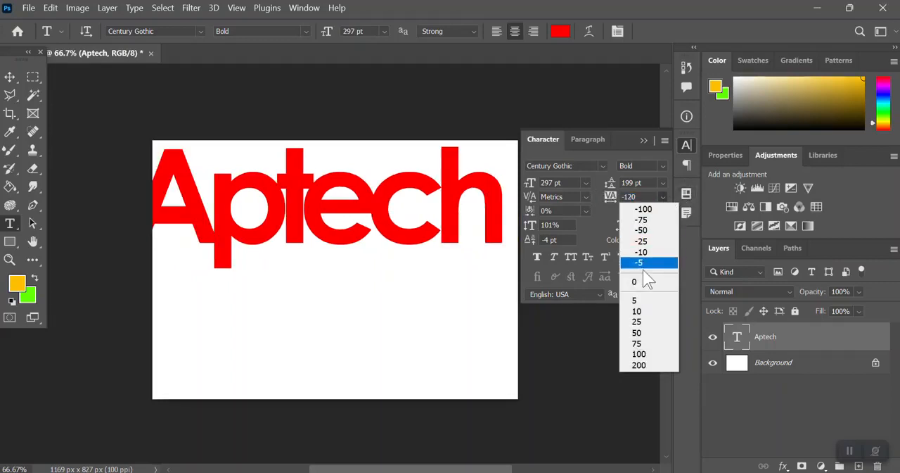
pyautogui.click(642, 283)
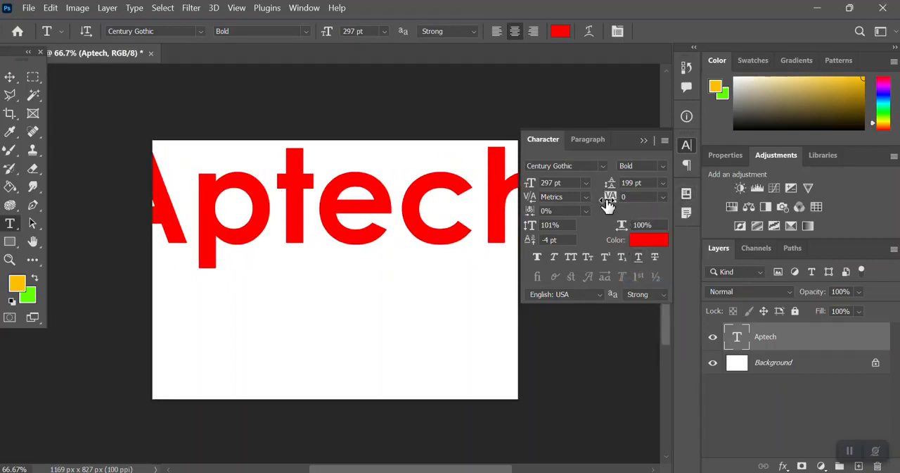
pyautogui.moveTo(609, 198); pyautogui.dragTo(602, 195)
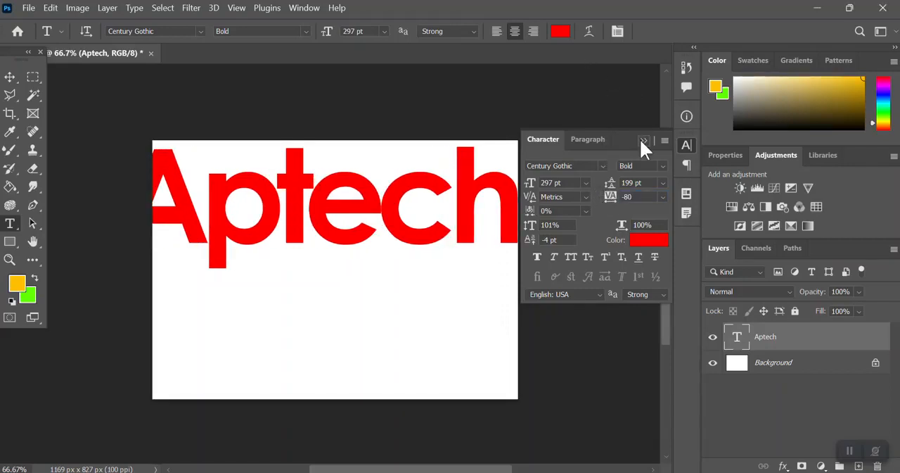
pyautogui.click(643, 141)
# Step: Scale the Aptech text proportionally to about 227 pt and move it fully inside the upper part of the canvas
pyautogui.hotkey('ctrl', 't')
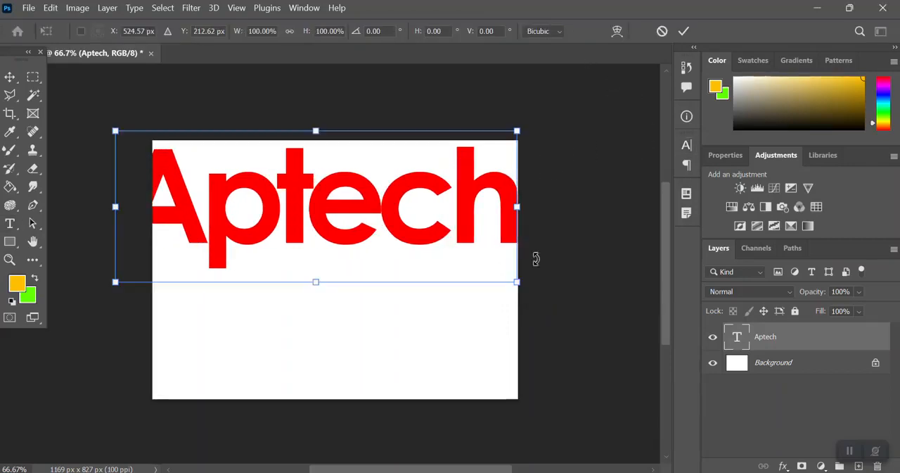
pyautogui.moveTo(518, 282); pyautogui.dragTo(473, 262)
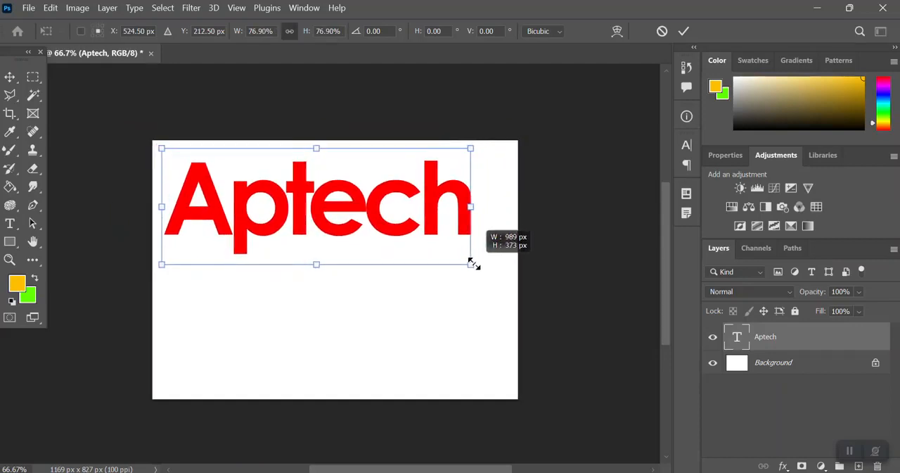
pyautogui.moveTo(444, 201); pyautogui.dragTo(465, 219)
pyautogui.press('Return')
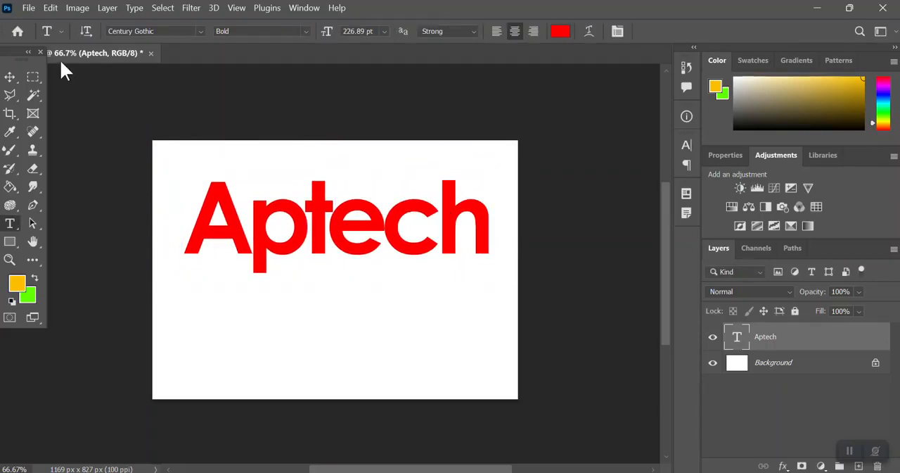
# Step: Examine which Layer Style effects are available for the Aptech text layer, then switch to the Move tool
pyautogui.click(109, 8)
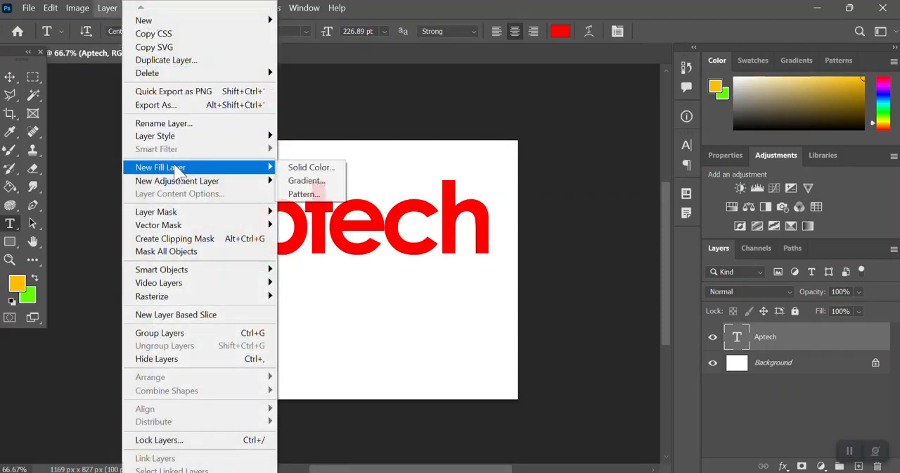
pyautogui.moveTo(178, 146)
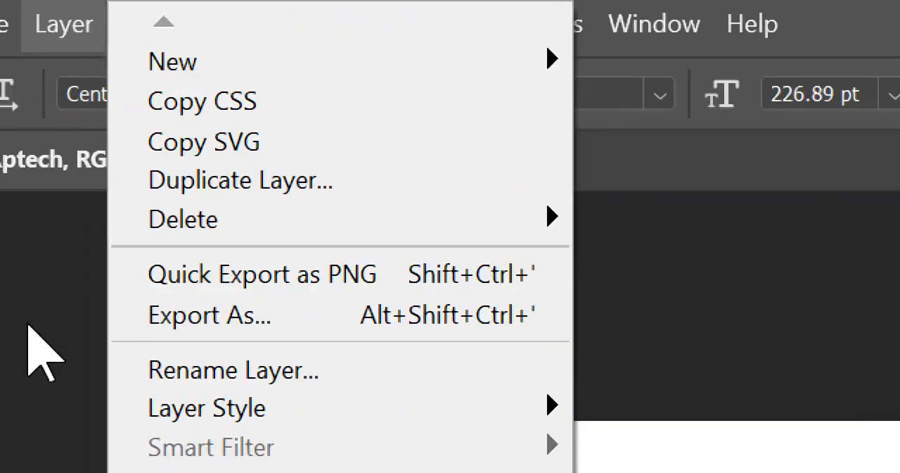
pyautogui.click(3, 323)
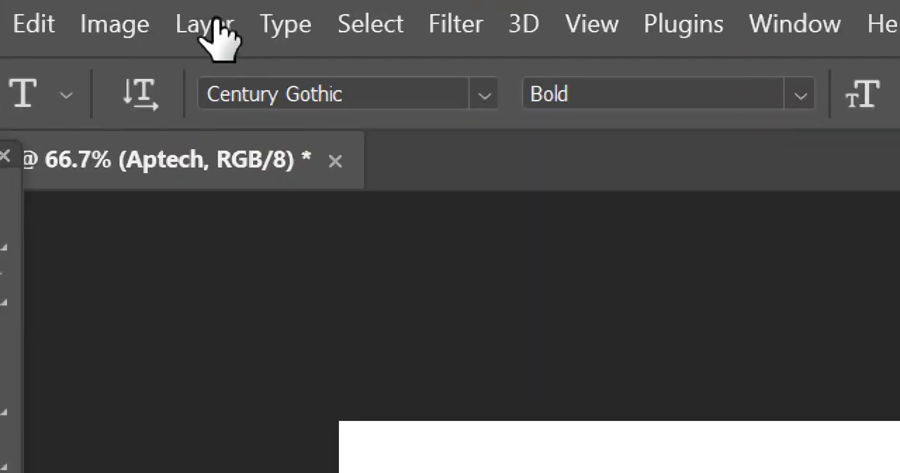
pyautogui.click(215, 28)
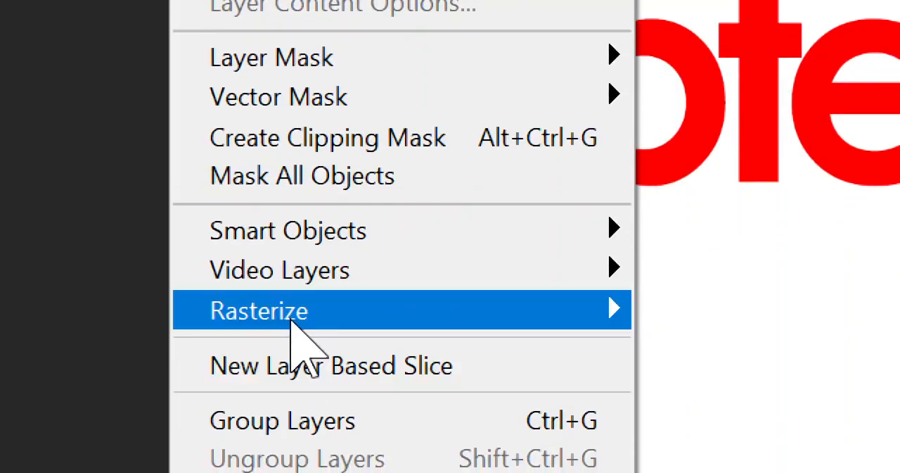
pyautogui.moveTo(291, 318)
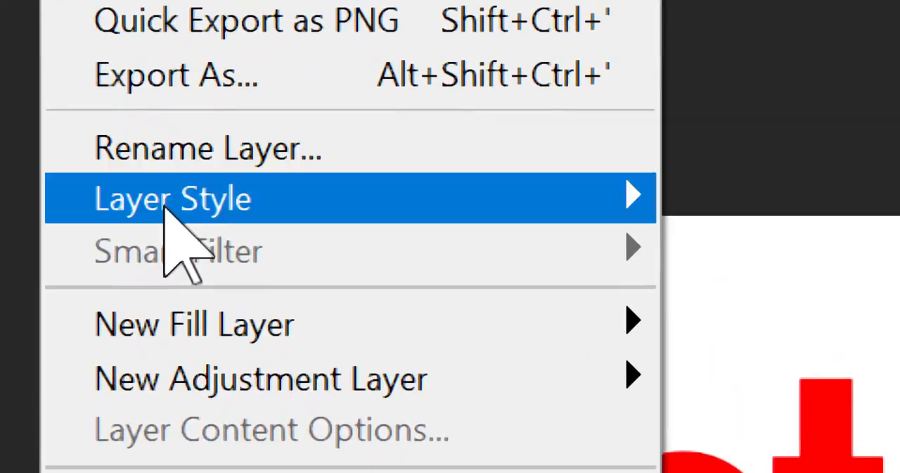
pyautogui.moveTo(176, 202)
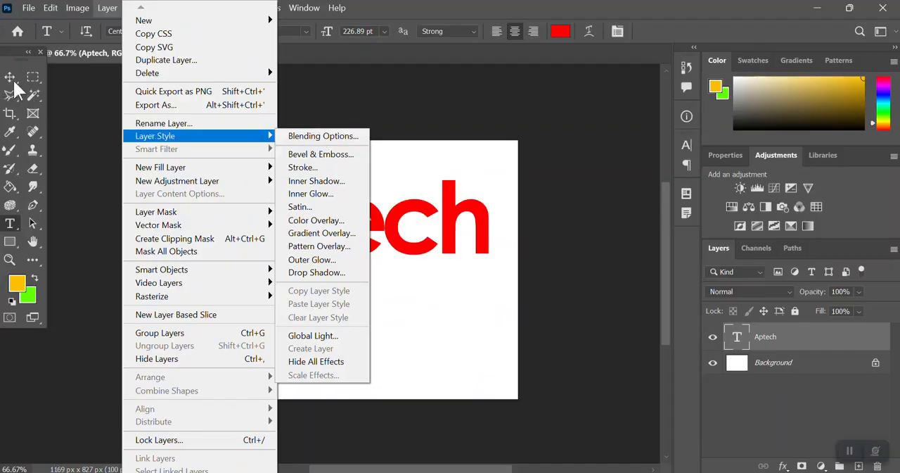
pyautogui.click(14, 83)
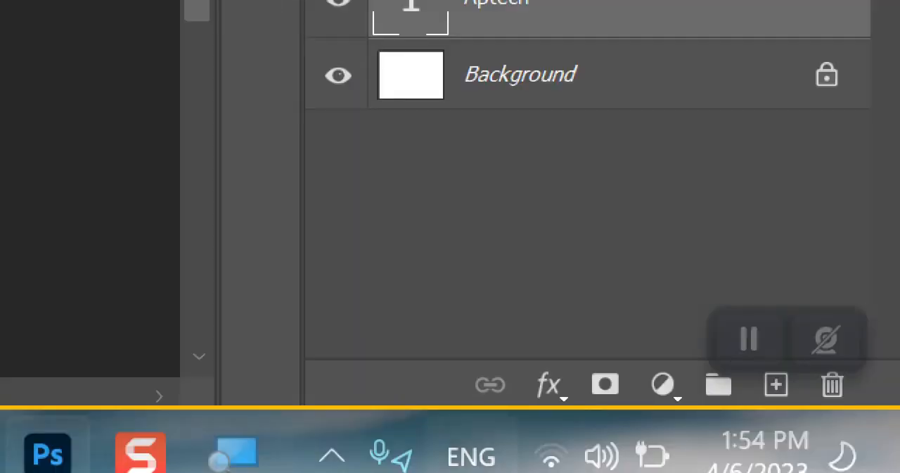
# Step: Open the Blending Options of the Aptech layer, look over the available styles and settings, and cancel without applying
pyautogui.click(557, 391)
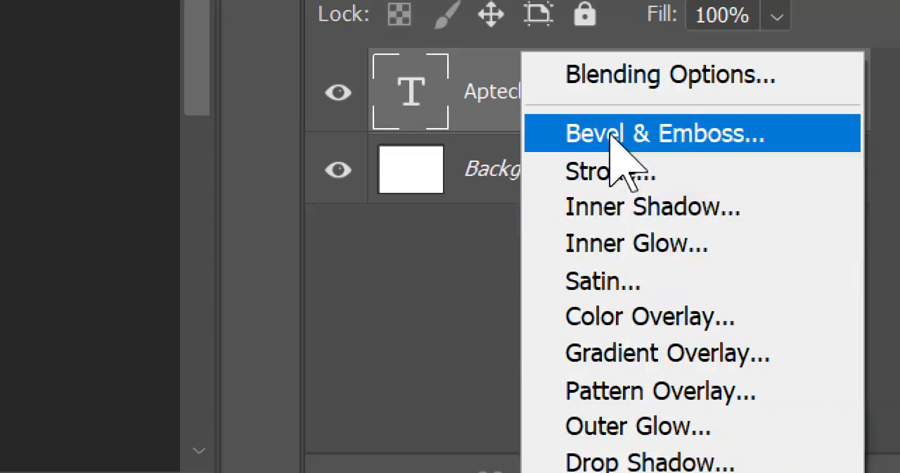
pyautogui.click(598, 74)
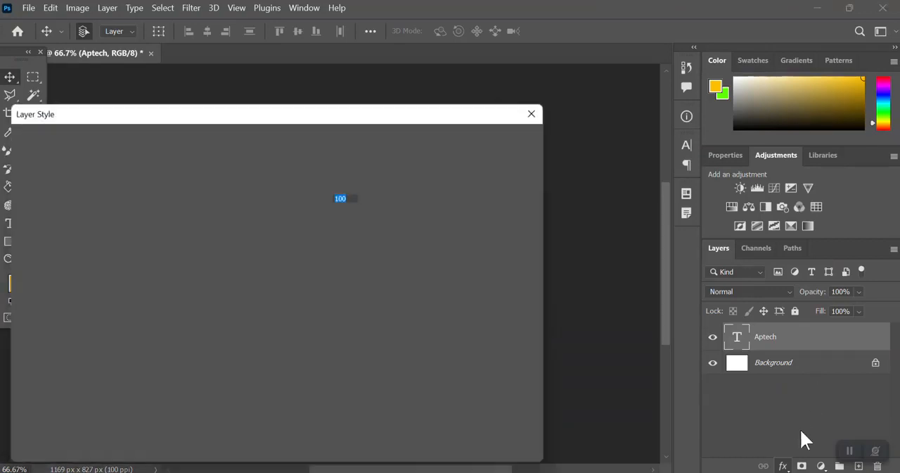
pyautogui.moveTo(249, 125); pyautogui.dragTo(477, 70)
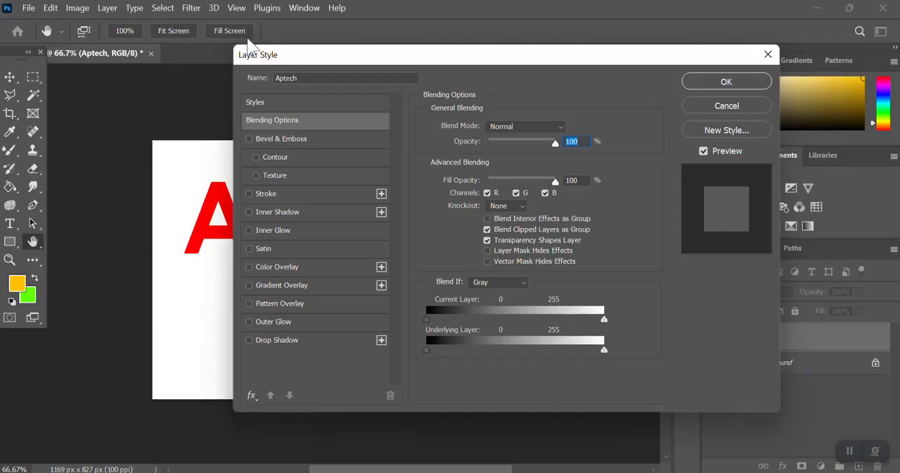
pyautogui.moveTo(316, 66); pyautogui.dragTo(373, 76)
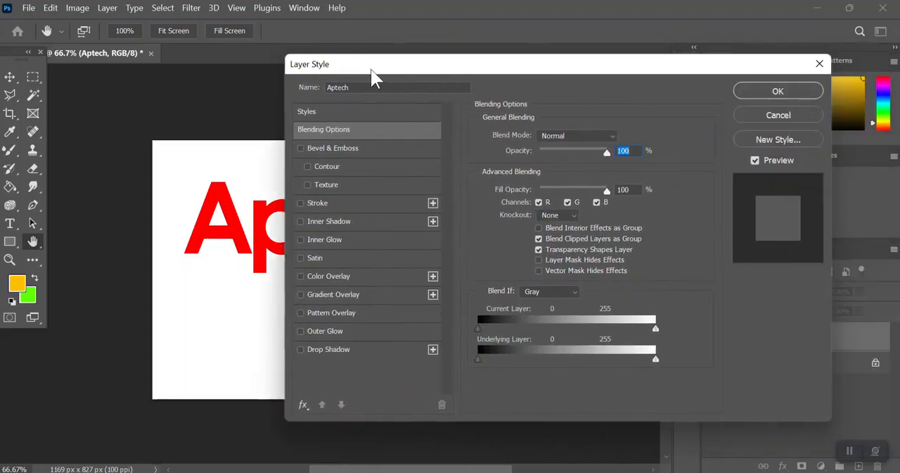
pyautogui.click(752, 117)
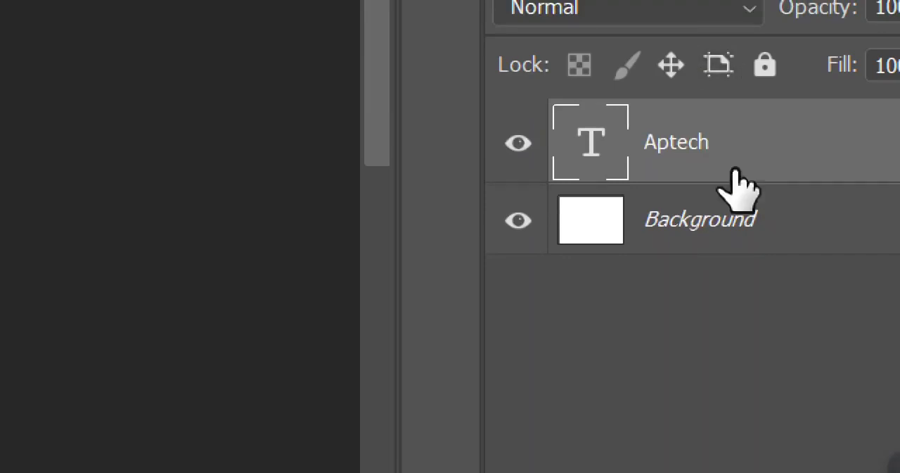
# Step: Enable a Drop Shadow on the Aptech layer and place the Layer Style dialog beside the text to examine the shadow
pyautogui.click(727, 392)
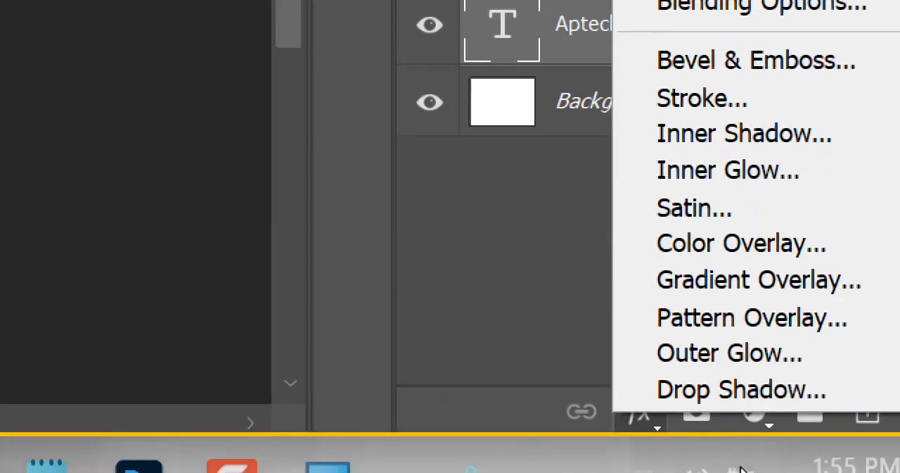
pyautogui.click(674, 387)
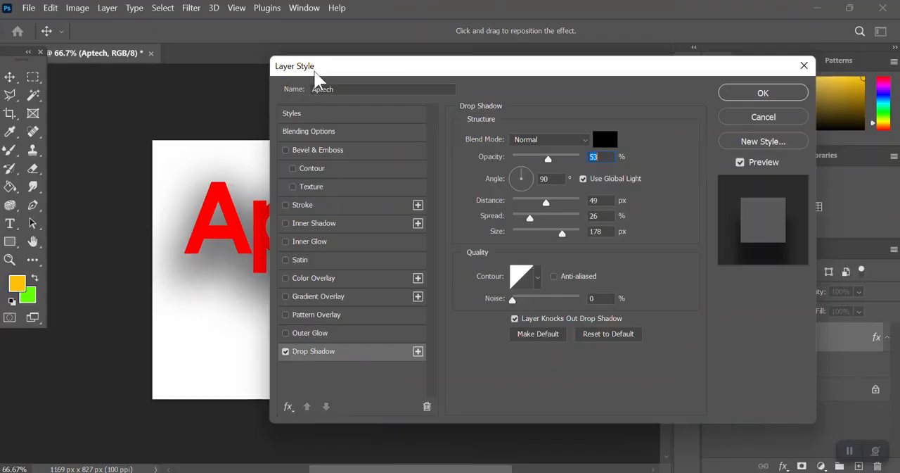
pyautogui.moveTo(319, 71); pyautogui.dragTo(605, 43)
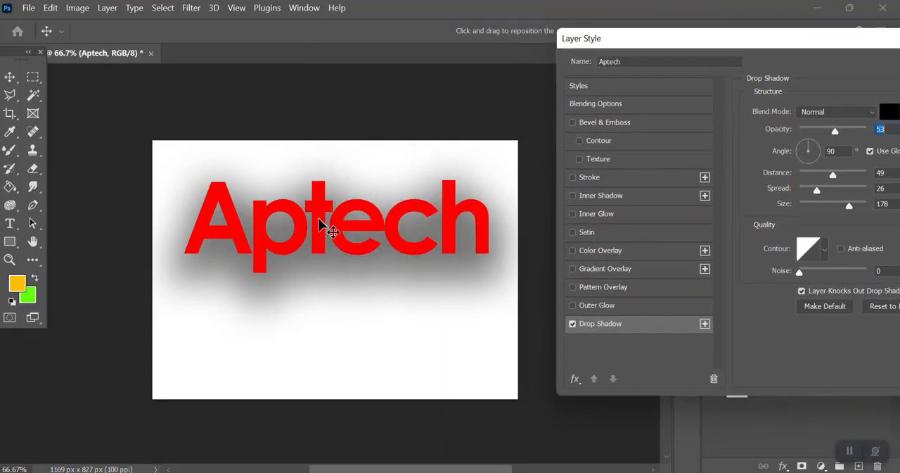
pyautogui.moveTo(647, 55); pyautogui.dragTo(526, 40)
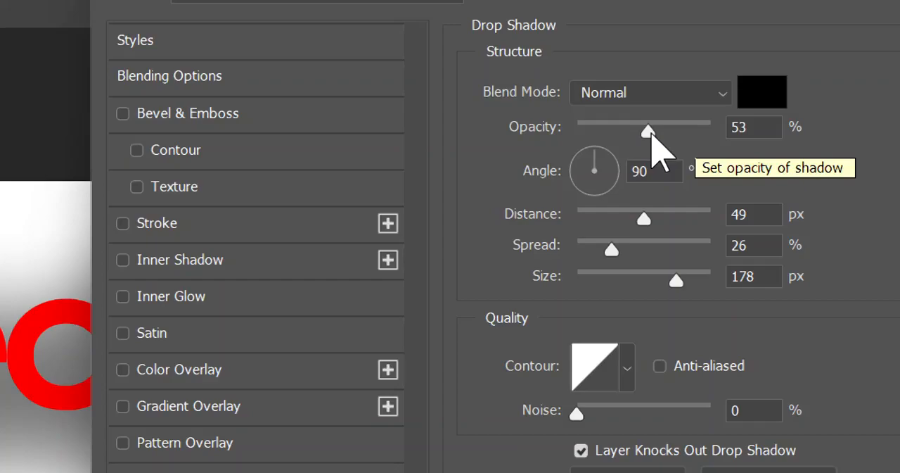
pyautogui.press('super')
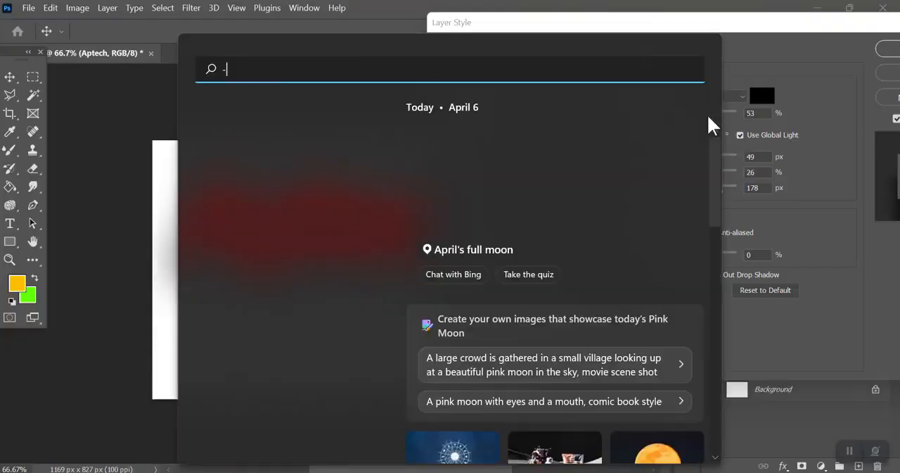
pyautogui.press('super')
pyautogui.press('super')
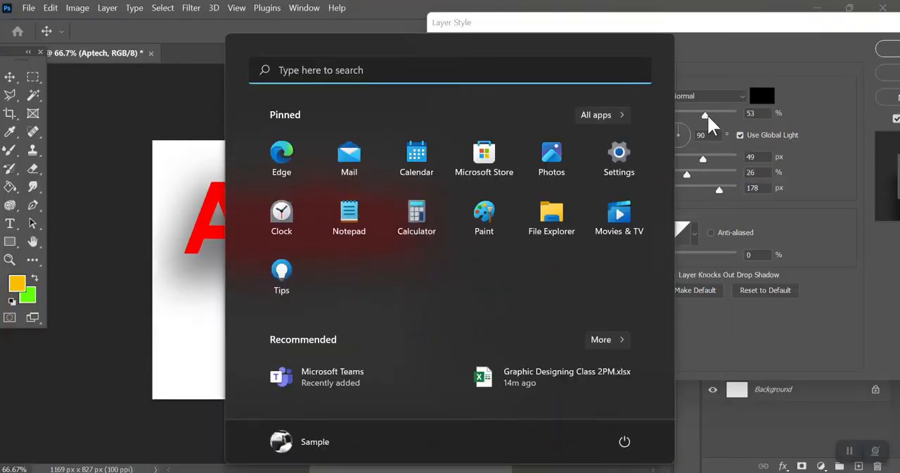
# Step: Raise the drop shadow's opacity to 100% and reposition the shadow to a 37° angle at 26 px distance
pyautogui.moveTo(708, 114); pyautogui.dragTo(759, 119)
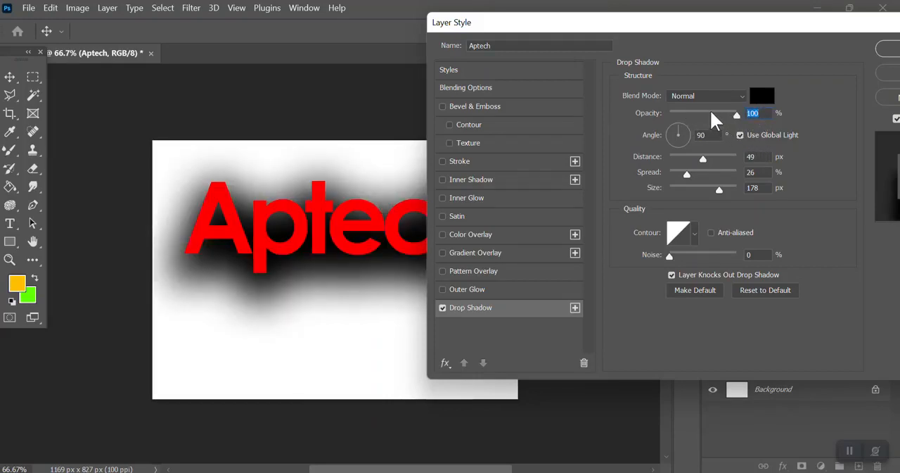
pyautogui.moveTo(709, 109); pyautogui.dragTo(747, 108)
pyautogui.moveTo(295, 216)
pyautogui.mouseDown()
pyautogui.moveTo(285, 197)
pyautogui.moveTo(252, 193)
pyautogui.moveTo(289, 278)
pyautogui.moveTo(296, 189)
pyautogui.moveTo(291, 201)
pyautogui.mouseUp()
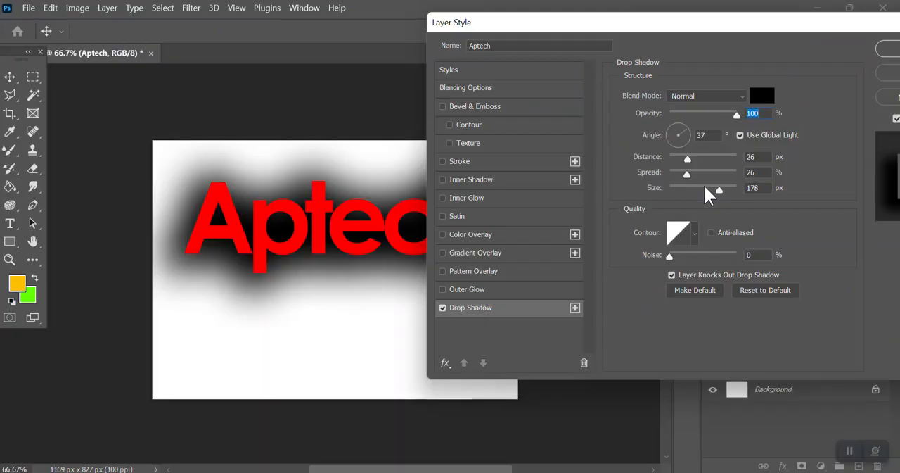
# Step: Try drop shadow sizes of 250 and 125 px, spreads of 0% and 65%, and a 102° angle at 22 px distance
pyautogui.moveTo(714, 188)
pyautogui.mouseDown()
pyautogui.moveTo(678, 189)
pyautogui.moveTo(712, 186)
pyautogui.mouseUp()
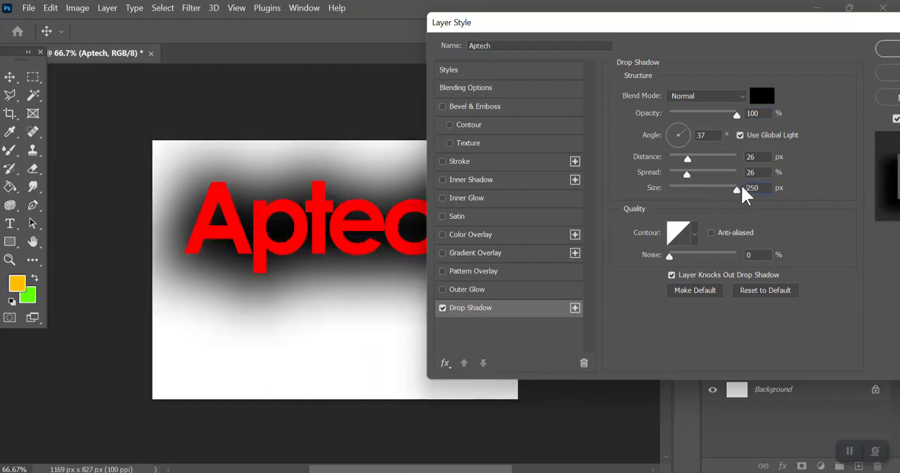
pyautogui.moveTo(742, 187); pyautogui.dragTo(667, 175)
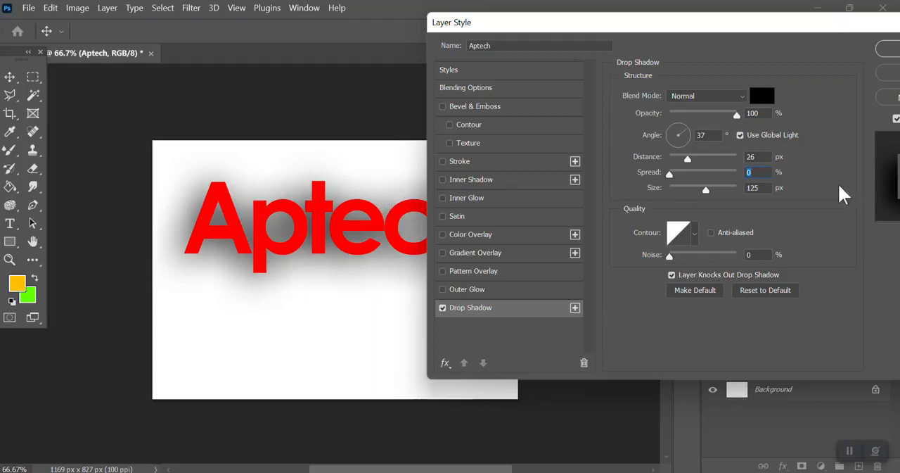
pyautogui.moveTo(668, 175); pyautogui.dragTo(713, 174)
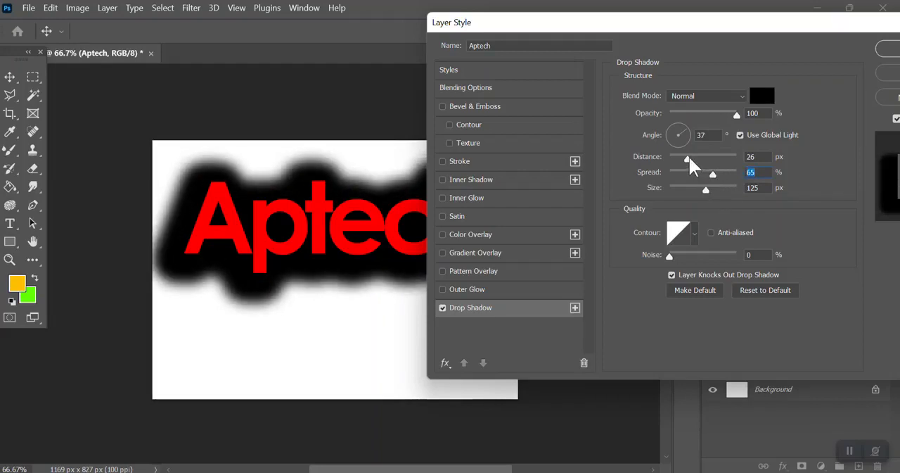
pyautogui.moveTo(688, 159)
pyautogui.mouseDown()
pyautogui.moveTo(712, 157)
pyautogui.moveTo(681, 156)
pyautogui.moveTo(733, 153)
pyautogui.moveTo(698, 153)
pyautogui.mouseUp()
pyautogui.moveTo(206, 244)
pyautogui.mouseDown()
pyautogui.moveTo(247, 262)
pyautogui.moveTo(275, 251)
pyautogui.moveTo(241, 237)
pyautogui.moveTo(193, 250)
pyautogui.moveTo(235, 259)
pyautogui.moveTo(242, 247)
pyautogui.moveTo(221, 251)
pyautogui.mouseUp()
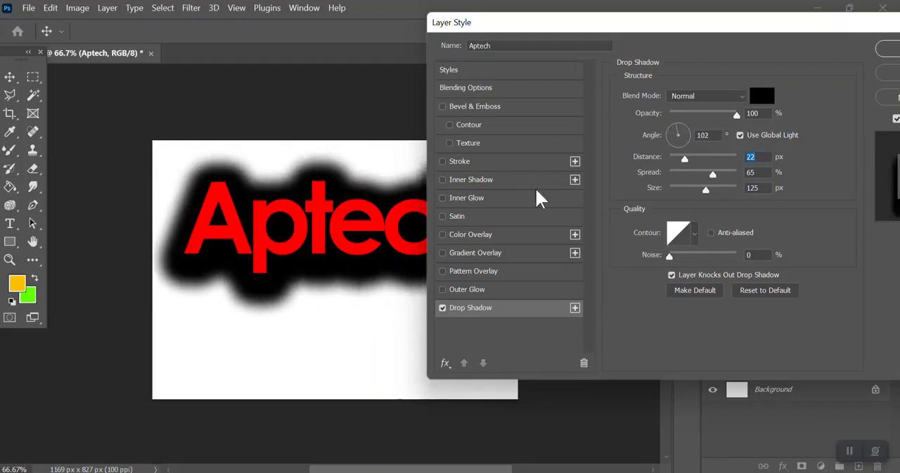
# Step: Set the drop shadow to a 9° angle, 18 px distance, 7% spread and 51 px size, and apply it
pyautogui.click(677, 174)
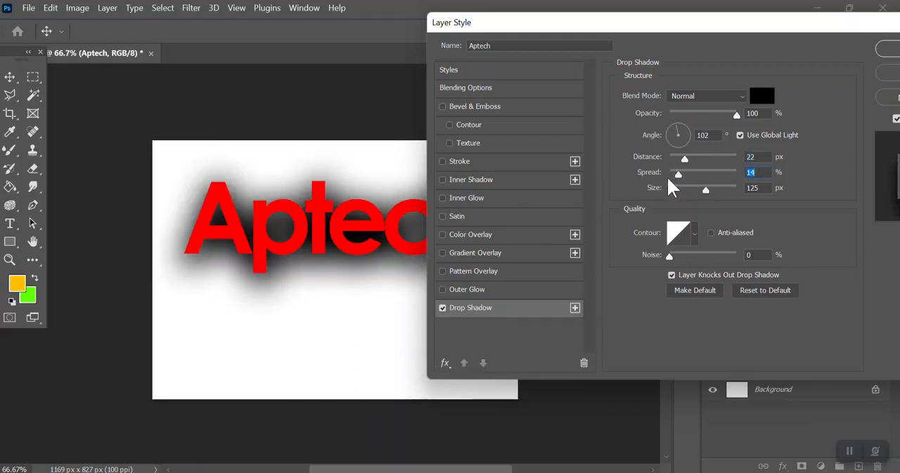
pyautogui.click(671, 175)
pyautogui.moveTo(679, 174); pyautogui.dragTo(674, 173)
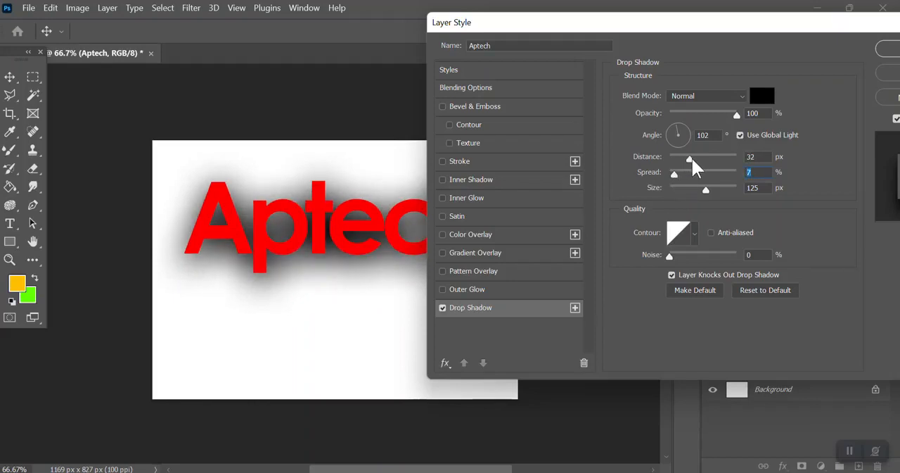
pyautogui.moveTo(694, 157); pyautogui.dragTo(684, 159)
pyautogui.moveTo(372, 217); pyautogui.dragTo(412, 207)
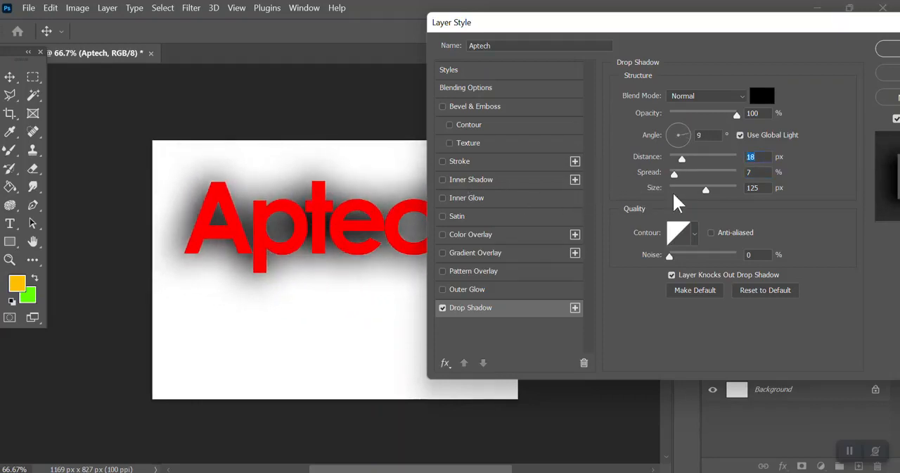
pyautogui.moveTo(688, 183); pyautogui.dragTo(685, 184)
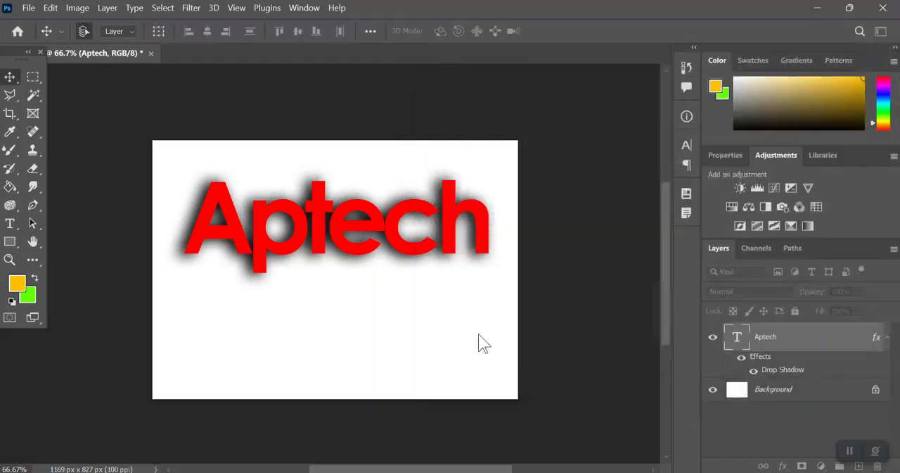
pyautogui.click(888, 48)
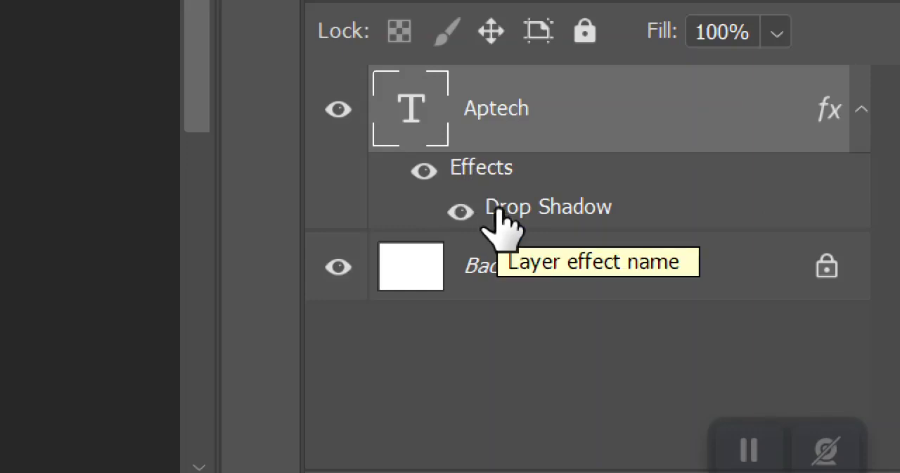
# Step: Hide and show the Aptech layer's Drop Shadow once, and move the text up to the canvas's upper edge
pyautogui.click(466, 214)
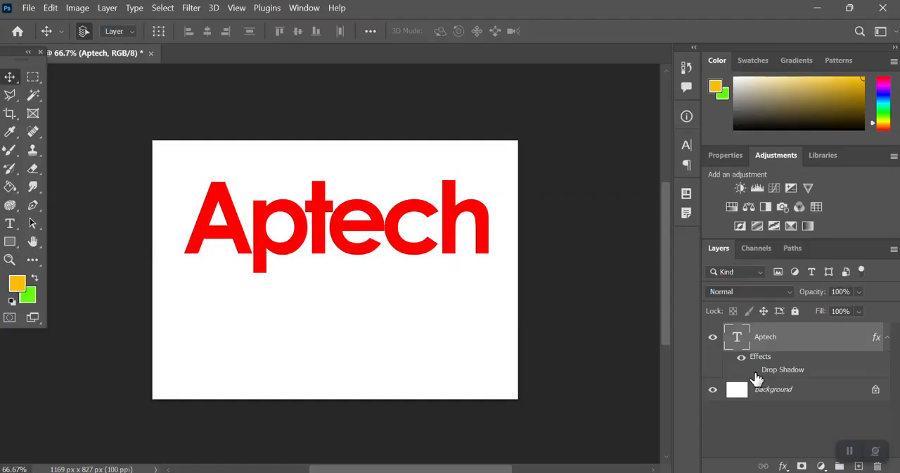
pyautogui.click(754, 372)
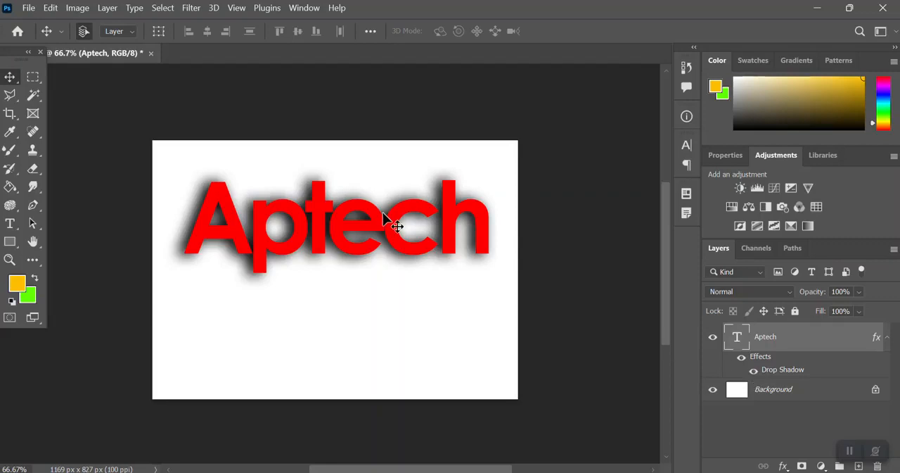
pyautogui.moveTo(388, 227); pyautogui.dragTo(375, 187)
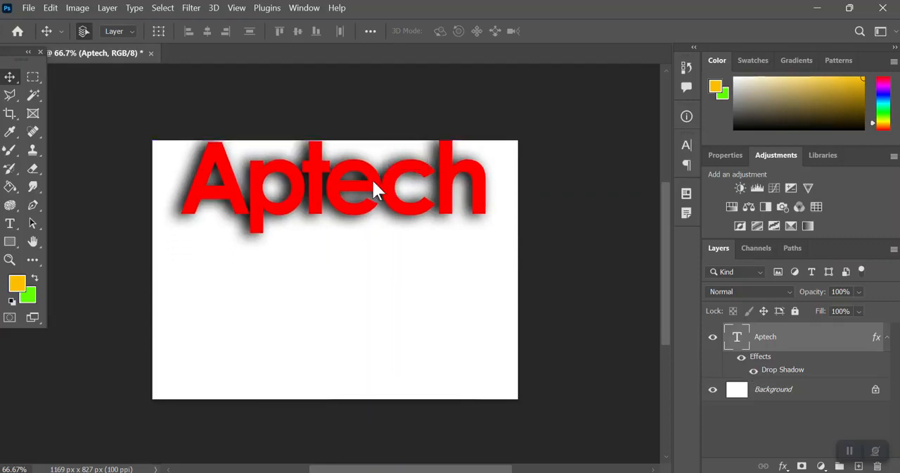
# Step: Add the letters I and Q as two separate text layers on the canvas below the Aptech text
pyautogui.click(10, 223)
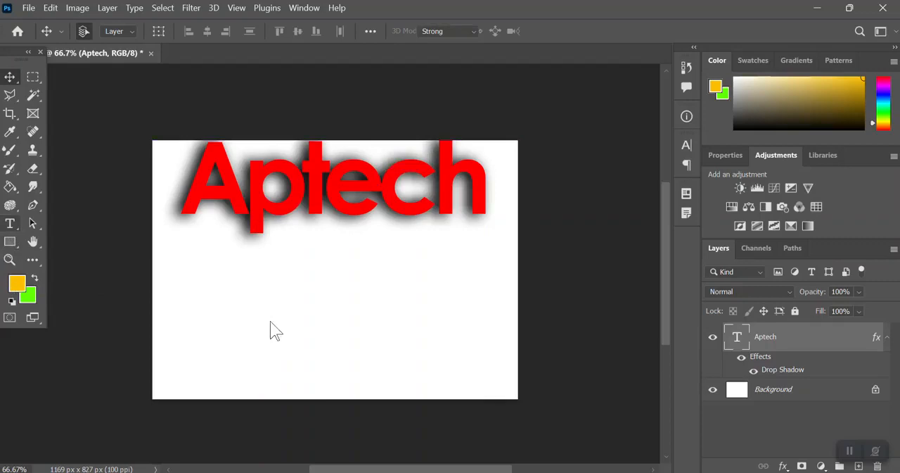
pyautogui.click(222, 319)
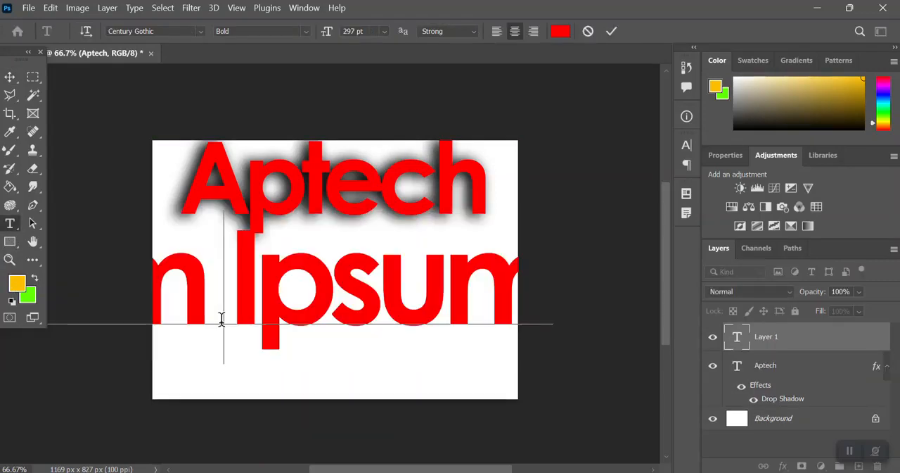
pyautogui.write('I')
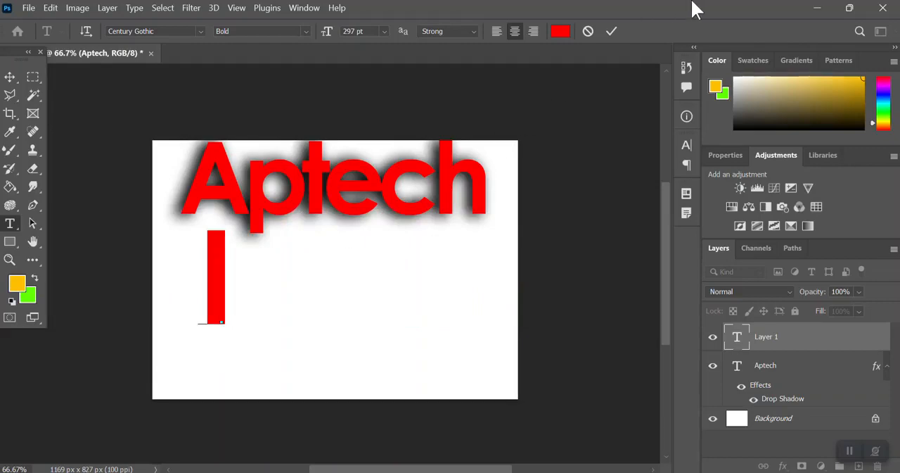
pyautogui.click(611, 31)
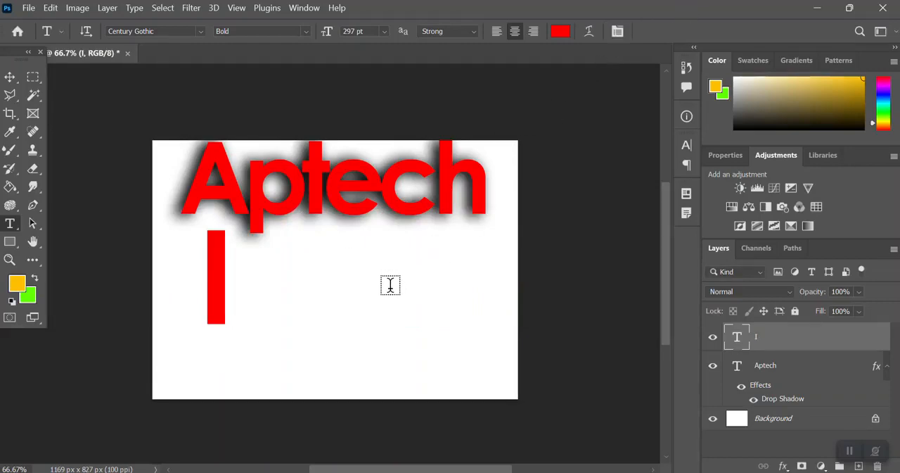
pyautogui.click(391, 285)
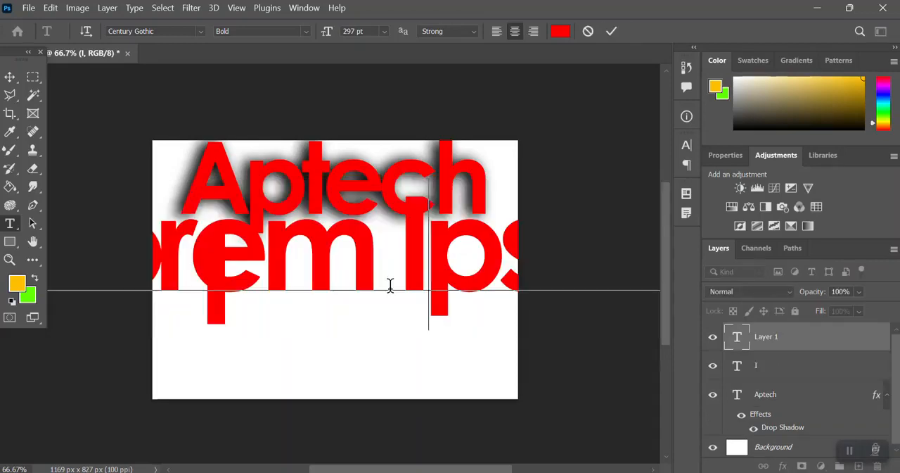
pyautogui.write('Q')
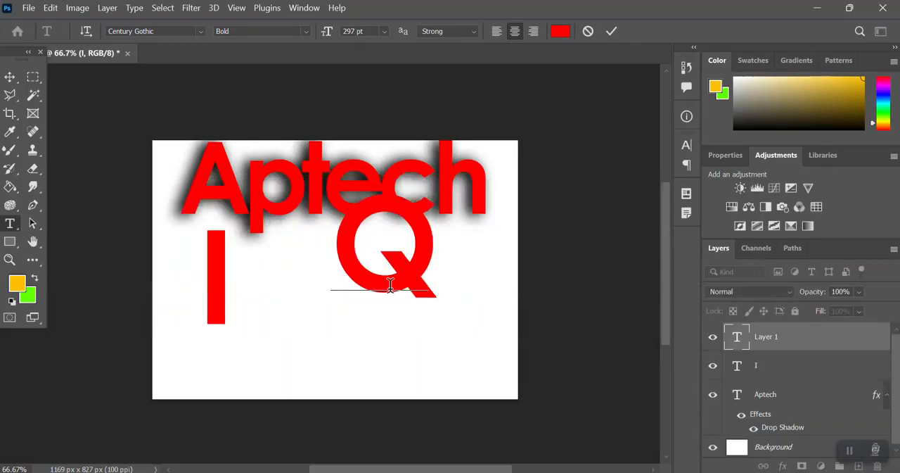
pyautogui.click(612, 31)
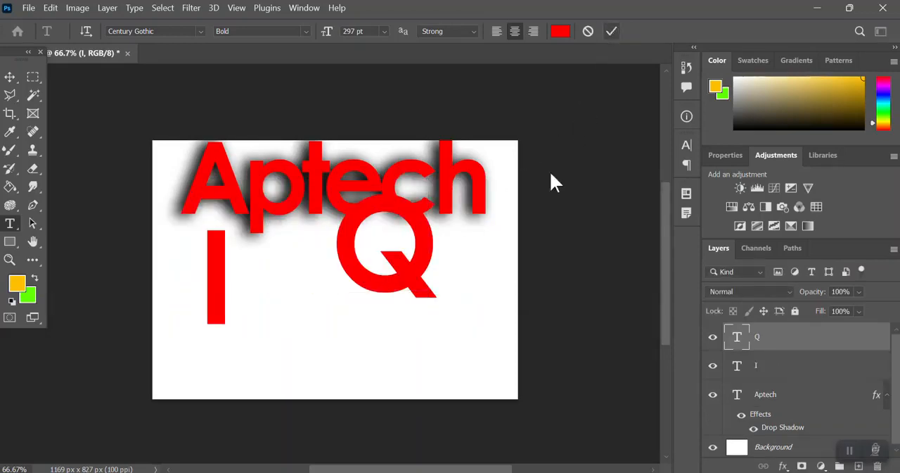
# Step: Add the letters R and A as two more separate text layers in the lower half of the canvas
pyautogui.click(336, 367)
pyautogui.write('R')
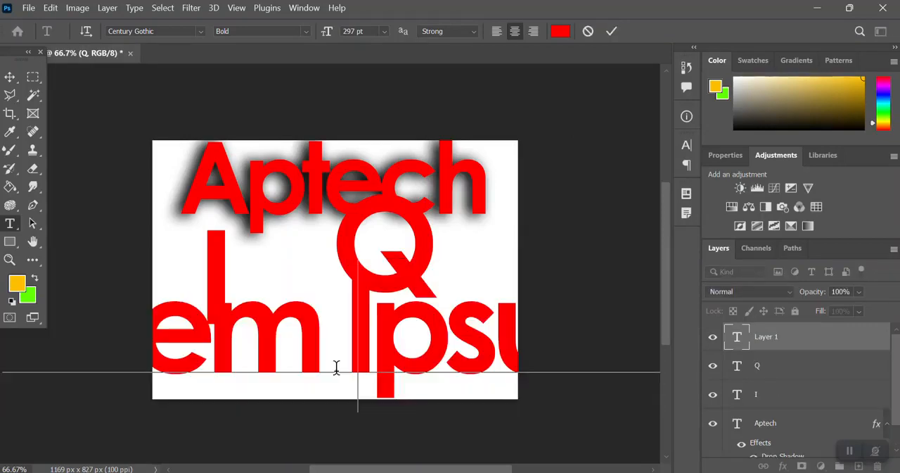
pyautogui.click(610, 35)
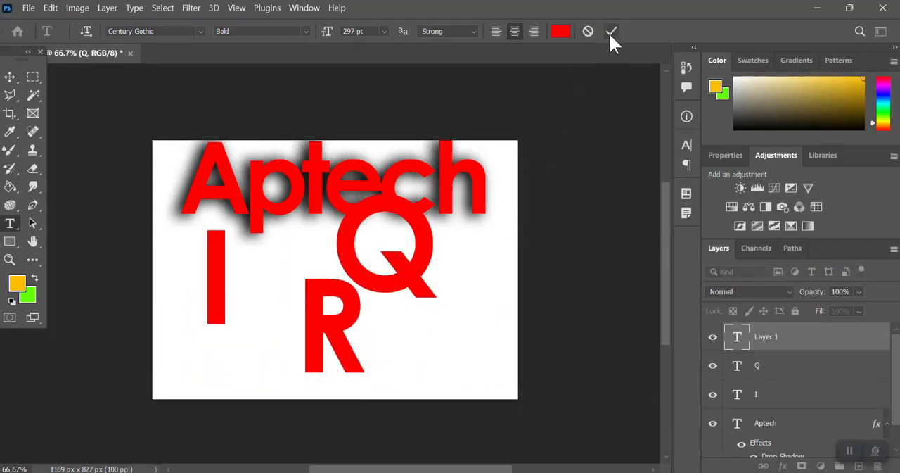
pyautogui.click(456, 346)
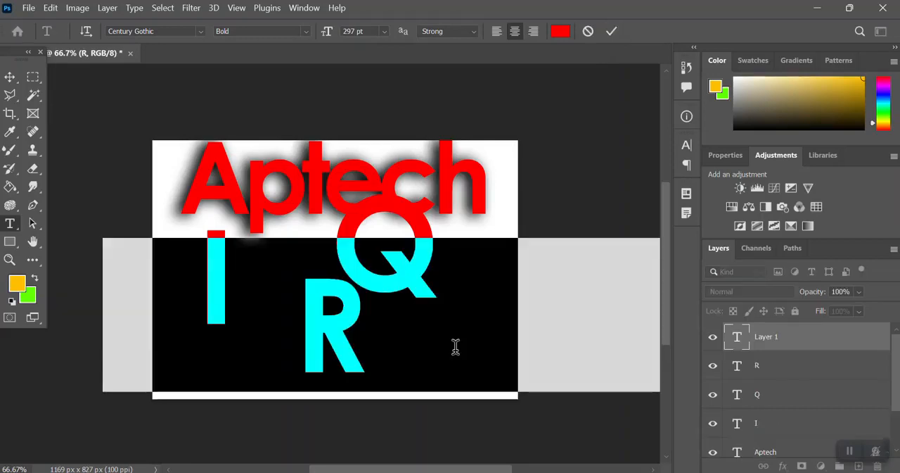
pyautogui.write('A')
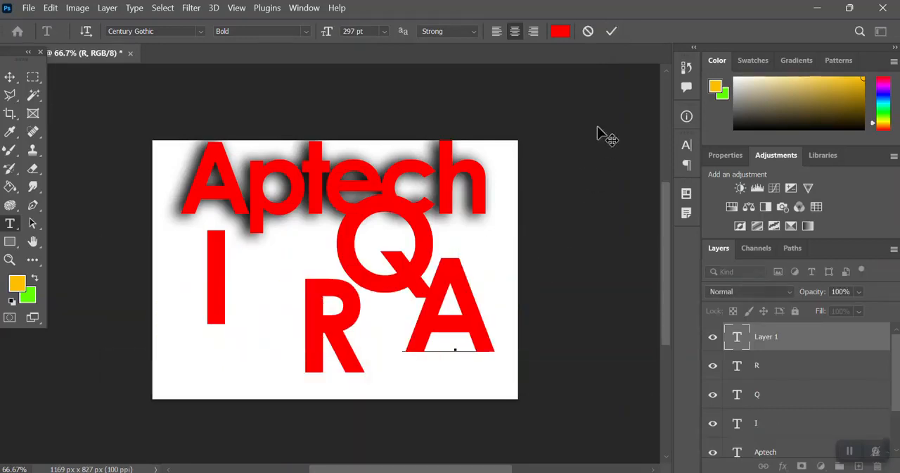
pyautogui.click(615, 31)
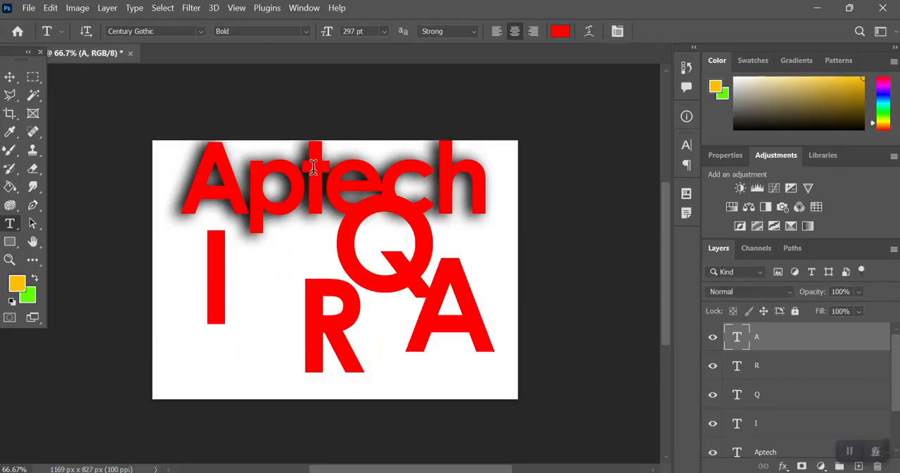
# Step: Move the Aptech text to the canvas's upper-left corner and scale it down to fit there as a small title
pyautogui.click(10, 76)
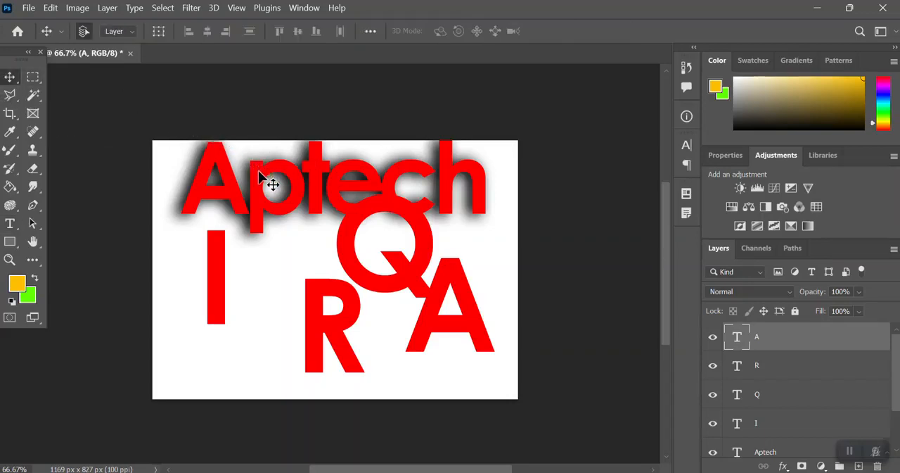
pyautogui.moveTo(275, 187); pyautogui.dragTo(214, 141)
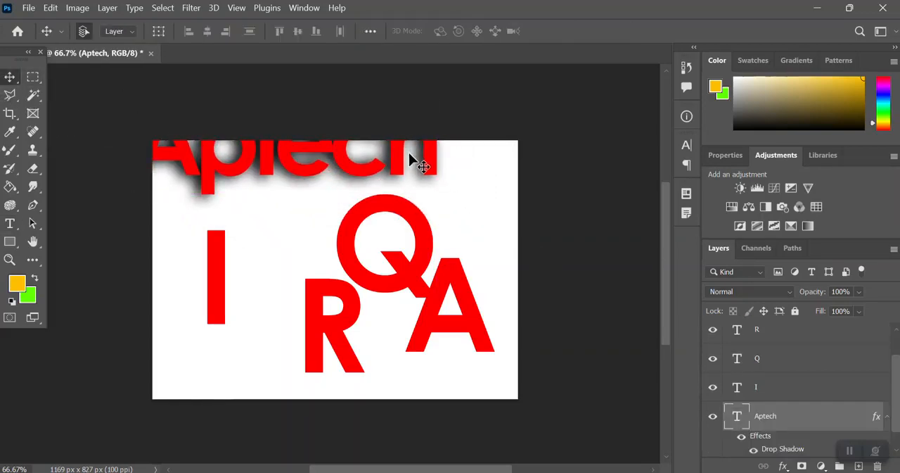
pyautogui.moveTo(436, 168); pyautogui.dragTo(343, 169)
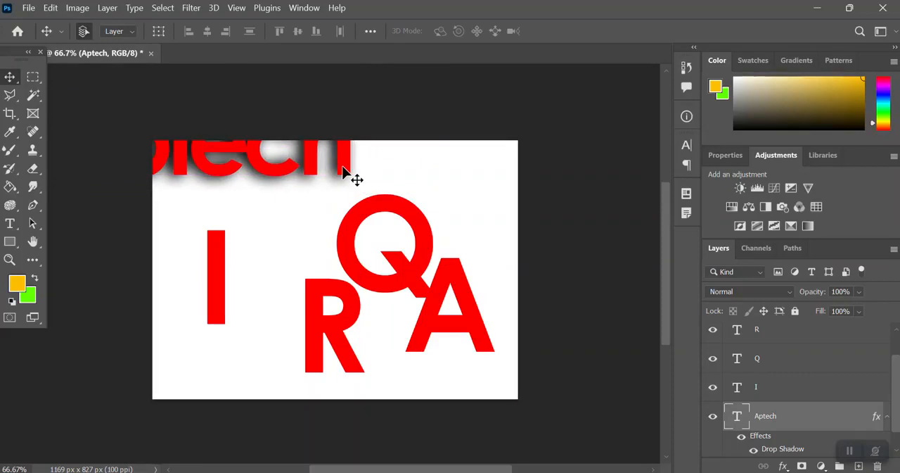
pyautogui.hotkey('ctrl', 't')
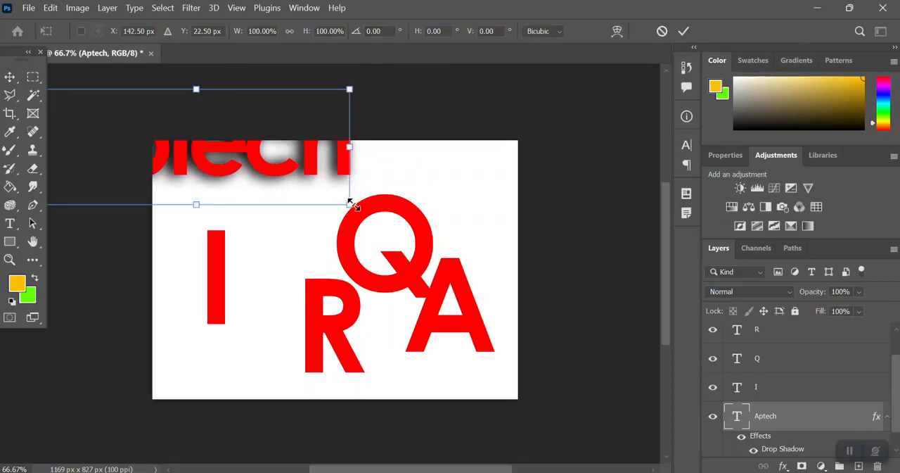
pyautogui.moveTo(350, 203); pyautogui.dragTo(223, 175)
pyautogui.press('Return')
# Step: Arrange the separate letters I, Q, R and A side by side on one line to form the word IQRA
pyautogui.moveTo(217, 270); pyautogui.dragTo(208, 269)
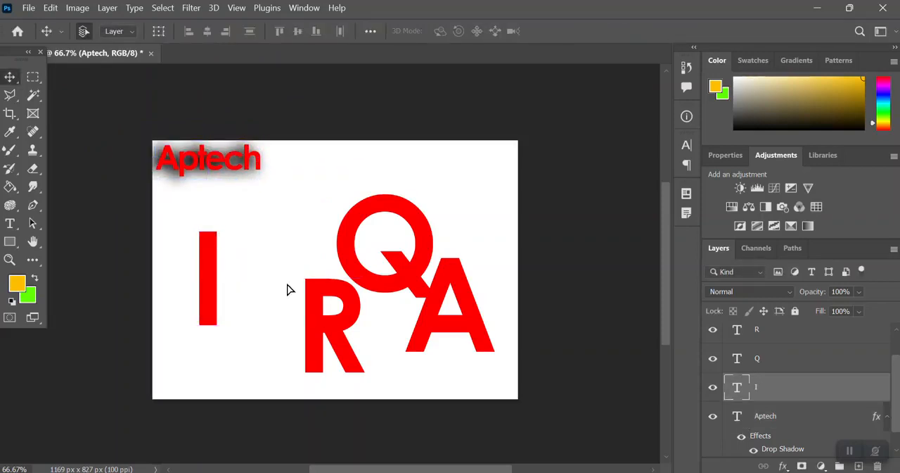
pyautogui.moveTo(350, 257); pyautogui.dragTo(239, 299)
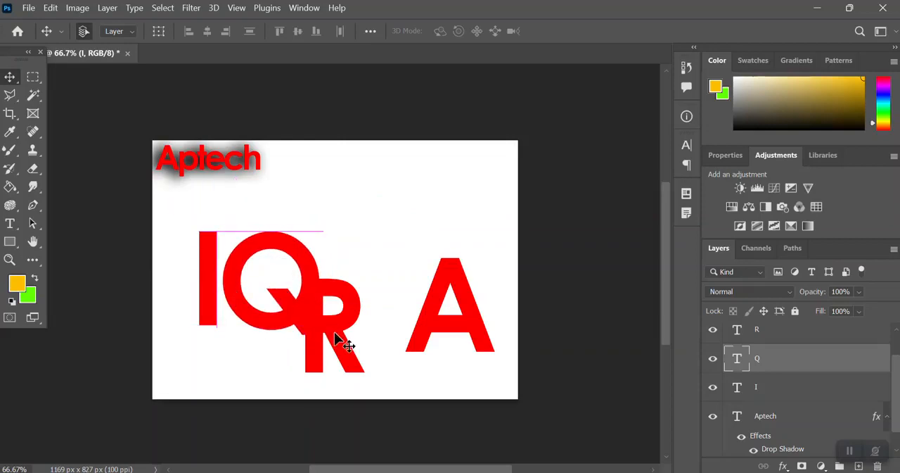
pyautogui.moveTo(345, 346); pyautogui.dragTo(361, 315)
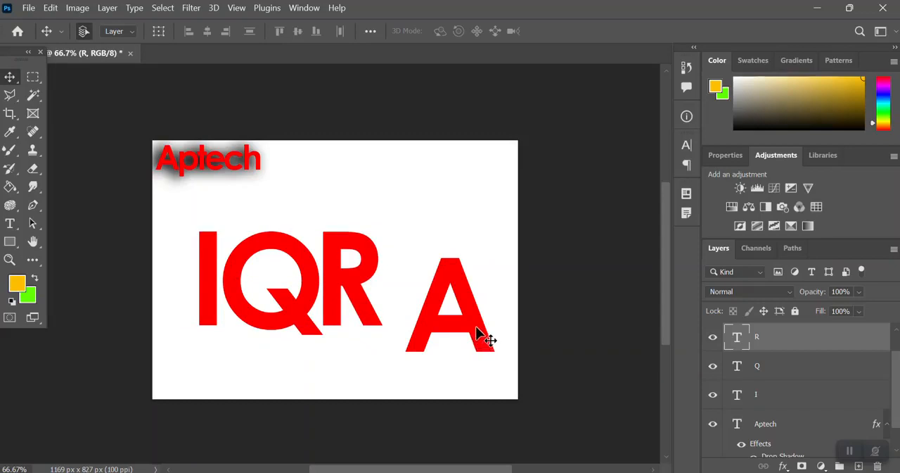
pyautogui.moveTo(485, 337); pyautogui.dragTo(440, 308)
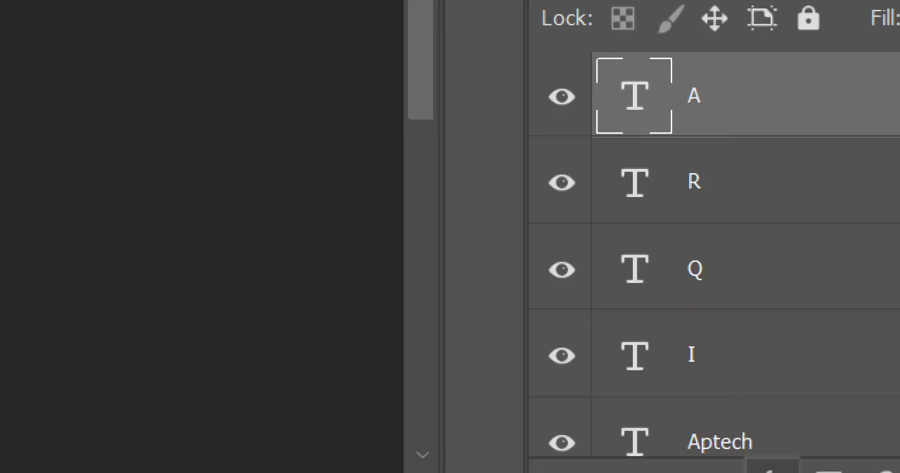
# Step: Enable a Drop Shadow on the letter A layer through its blending options and open the shadow's settings
pyautogui.click(773, 450)
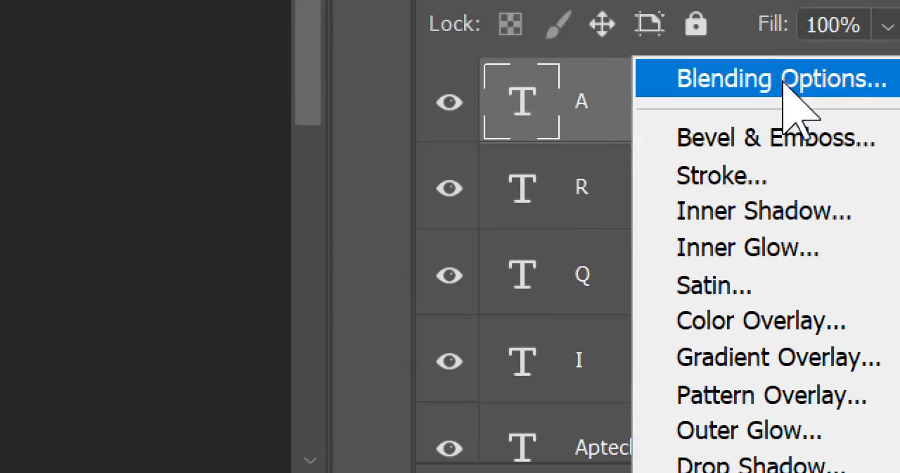
pyautogui.click(792, 39)
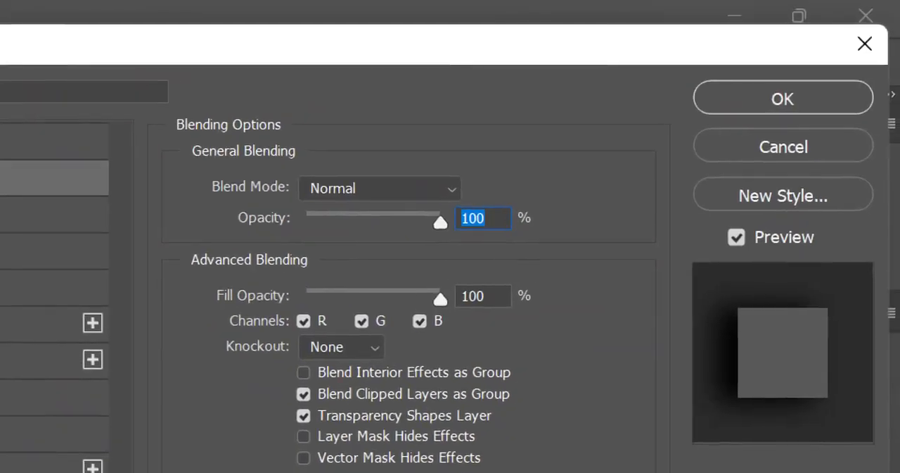
pyautogui.click(364, 308)
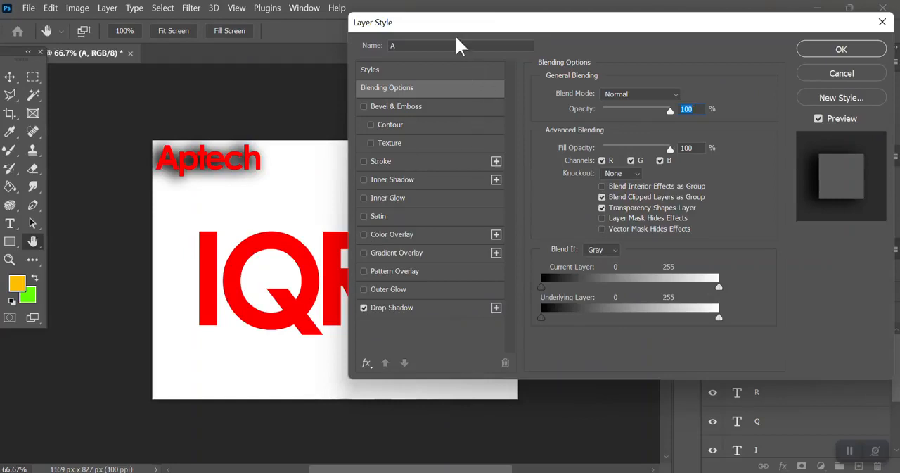
pyautogui.moveTo(454, 36); pyautogui.dragTo(633, 56)
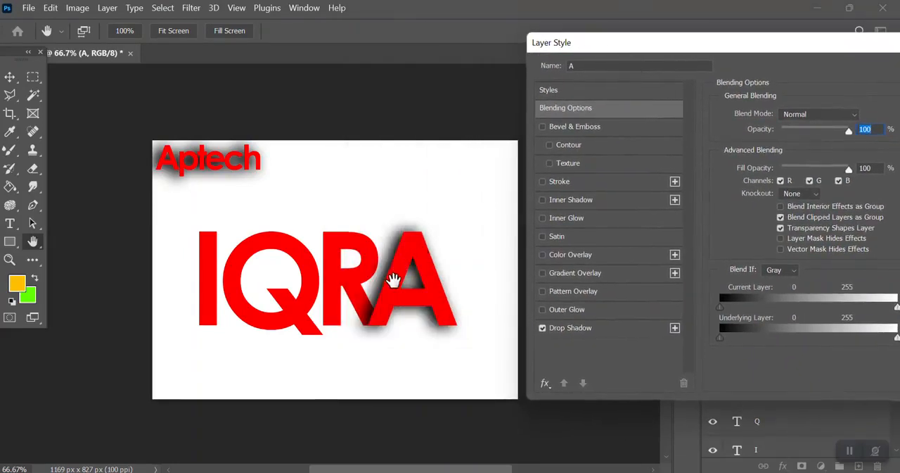
pyautogui.click(591, 328)
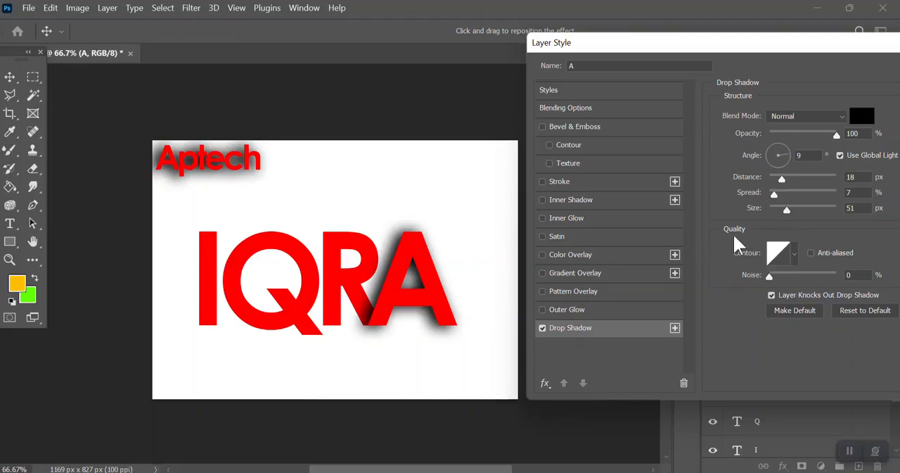
# Step: Try the letter A's drop shadow at 76% opacity, 44% spread and 46 px size
pyautogui.moveTo(776, 197); pyautogui.dragTo(797, 207)
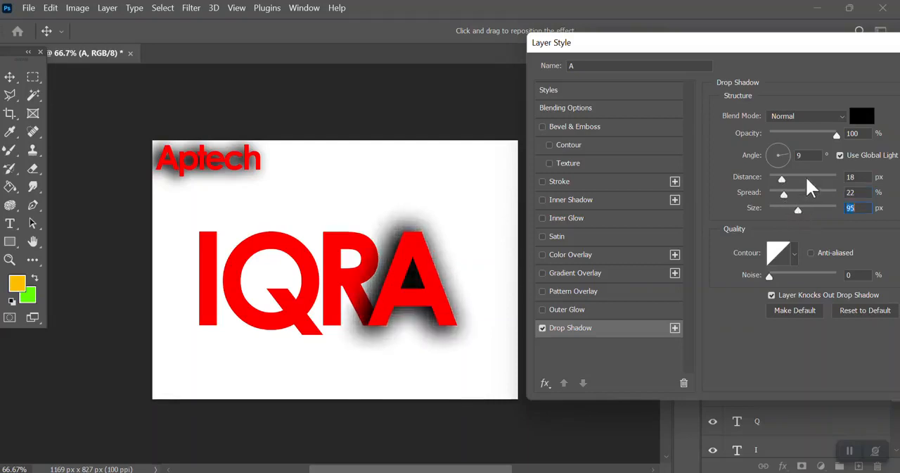
pyautogui.click(805, 133)
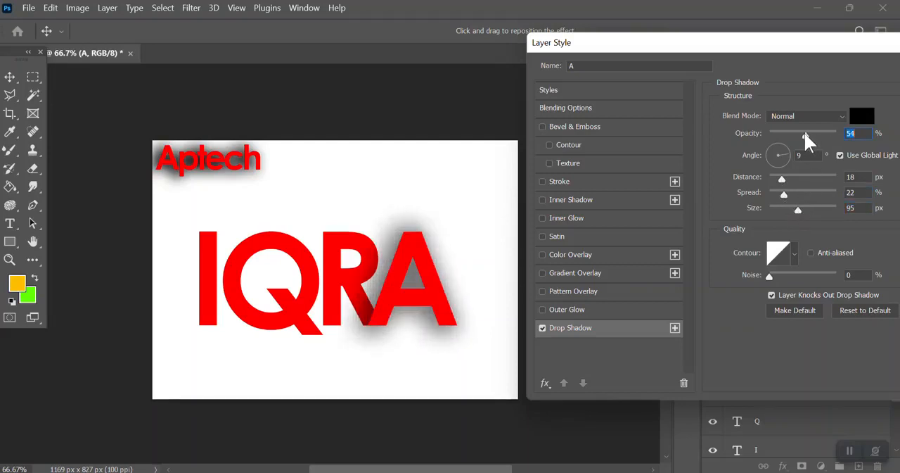
pyautogui.moveTo(804, 132); pyautogui.dragTo(801, 131)
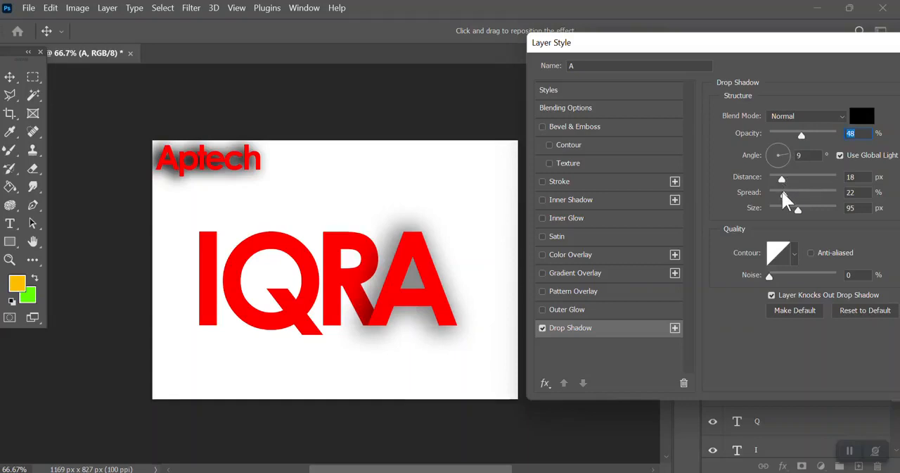
pyautogui.moveTo(781, 190); pyautogui.dragTo(777, 187)
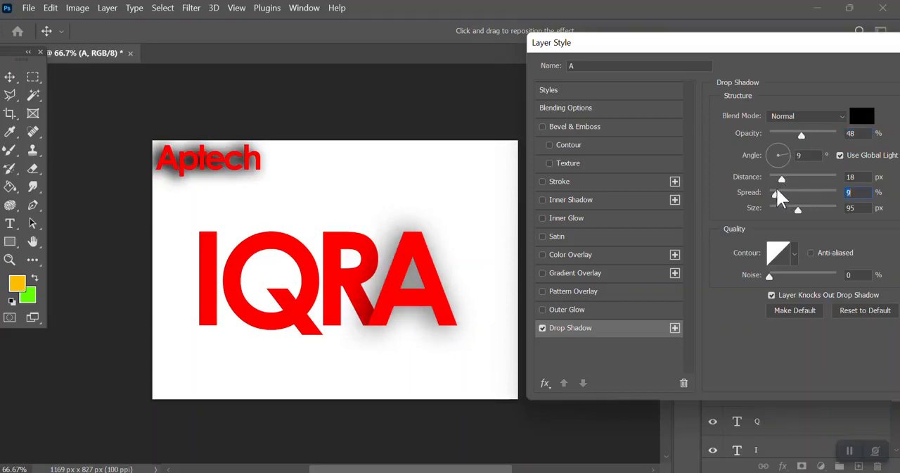
pyautogui.click(809, 135)
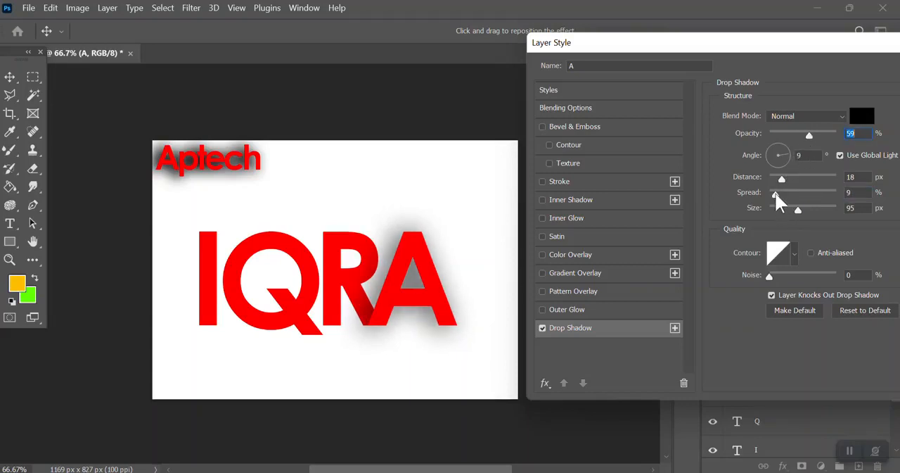
pyautogui.moveTo(775, 192); pyautogui.dragTo(786, 209)
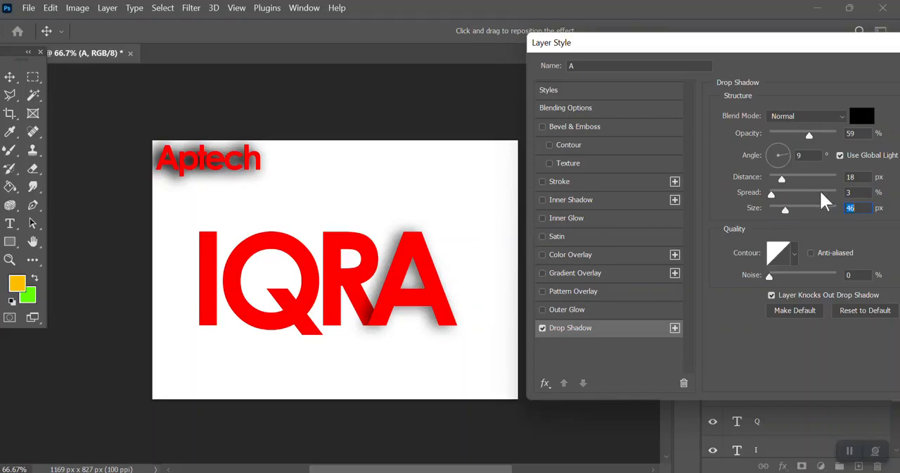
pyautogui.click(820, 133)
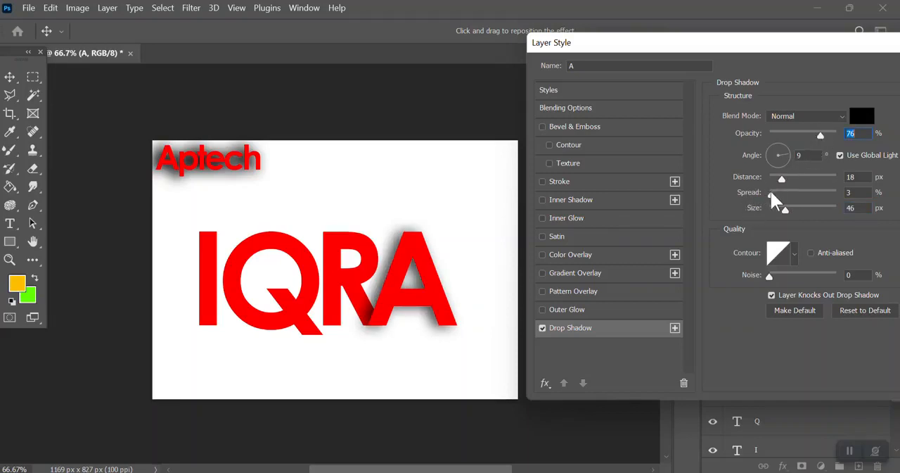
pyautogui.moveTo(771, 192); pyautogui.dragTo(798, 190)
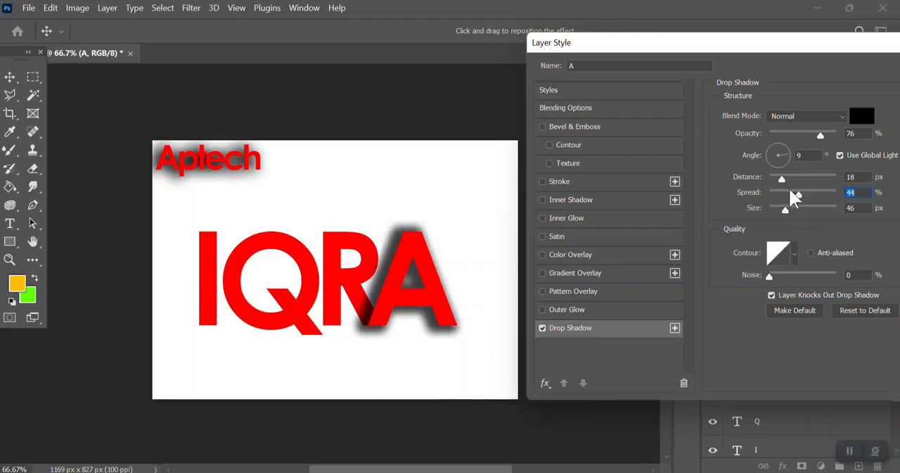
# Step: Set the A's drop shadow to 34% opacity, 26% spread and 73 px size, and shift it to a -16° angle and 34 px distance
pyautogui.click(786, 190)
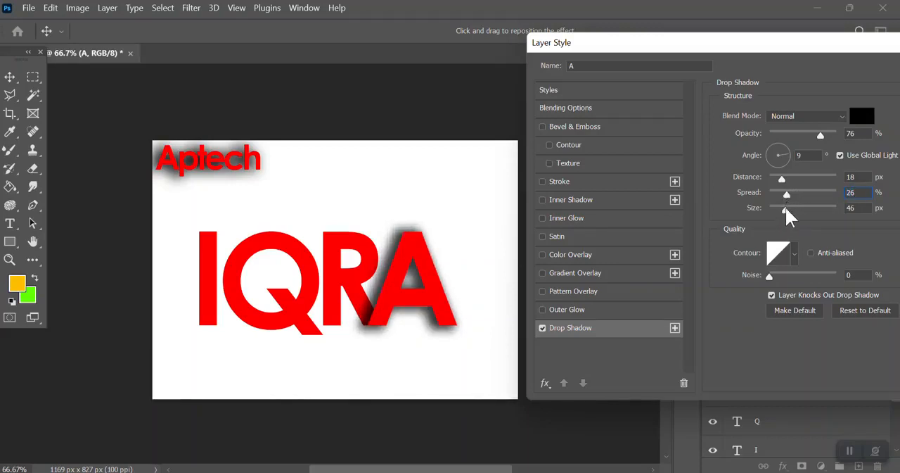
pyautogui.moveTo(785, 206); pyautogui.dragTo(793, 201)
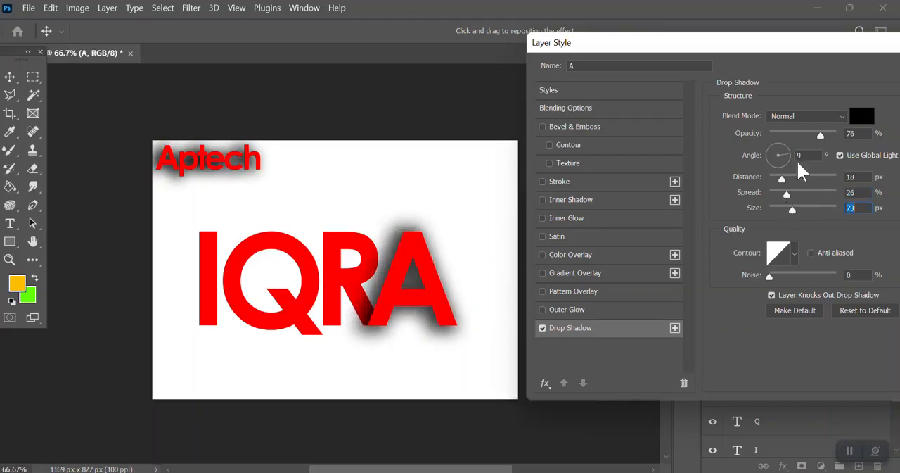
pyautogui.click(793, 133)
pyautogui.moveTo(436, 296); pyautogui.dragTo(427, 286)
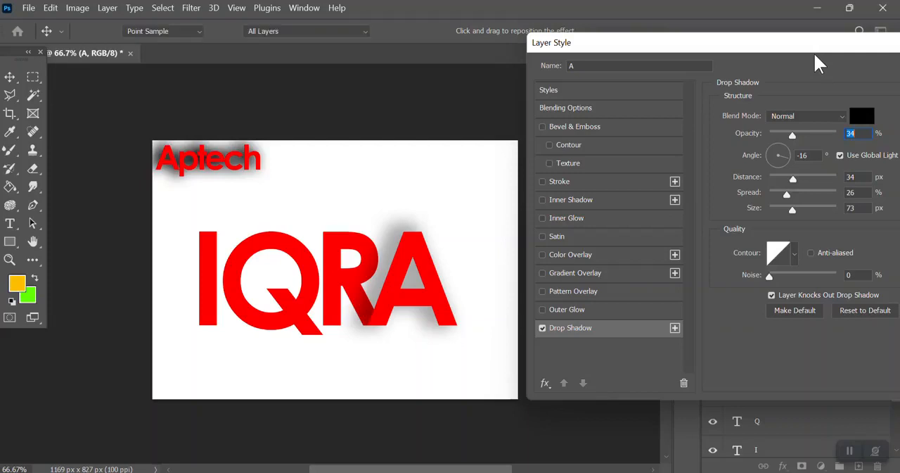
pyautogui.press('Return')
# Step: Copy the layer style of the letter A layer
pyautogui.hotkey('ctrl', '+')
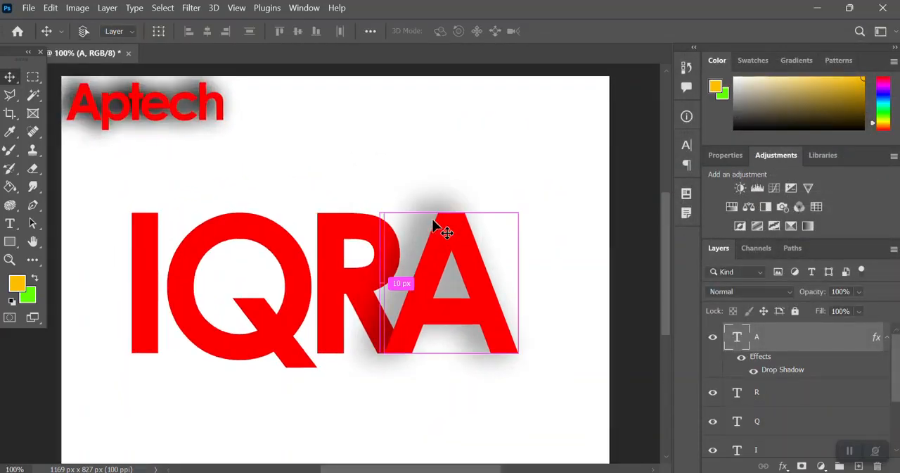
pyautogui.hotkey('ctrl', '+')
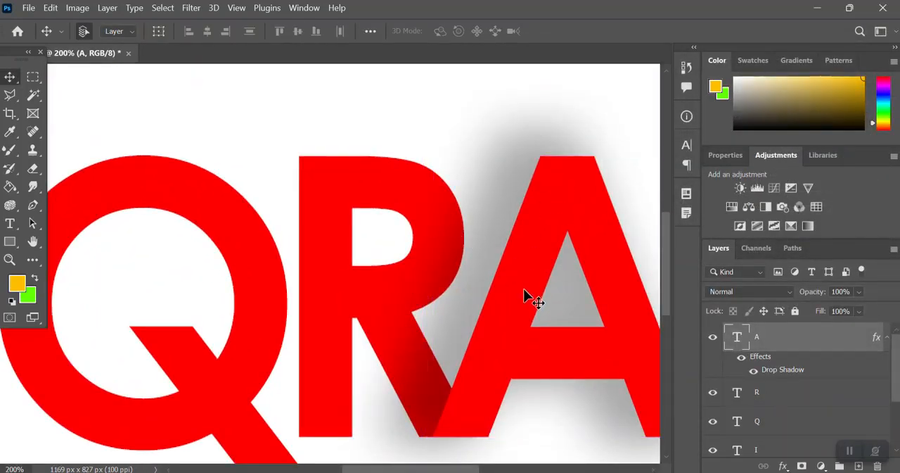
pyautogui.hscroll(5, 531, 302)
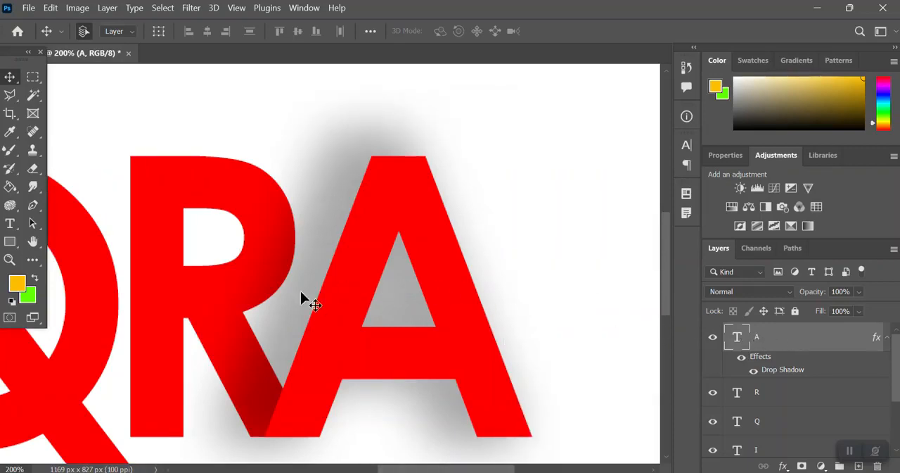
pyautogui.click(204, 289)
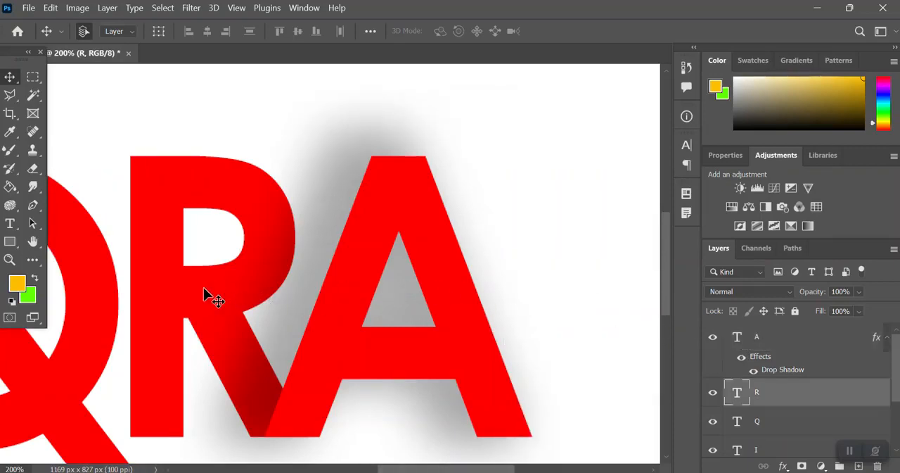
pyautogui.click(402, 218)
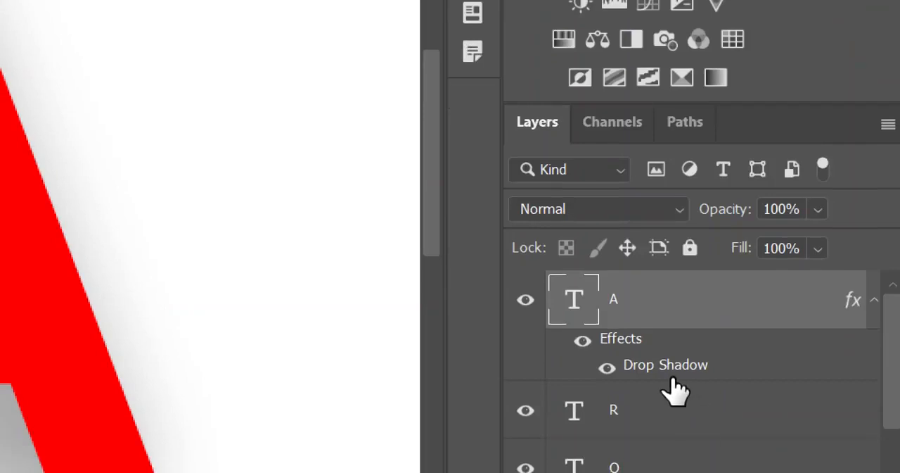
pyautogui.rightClick(648, 314)
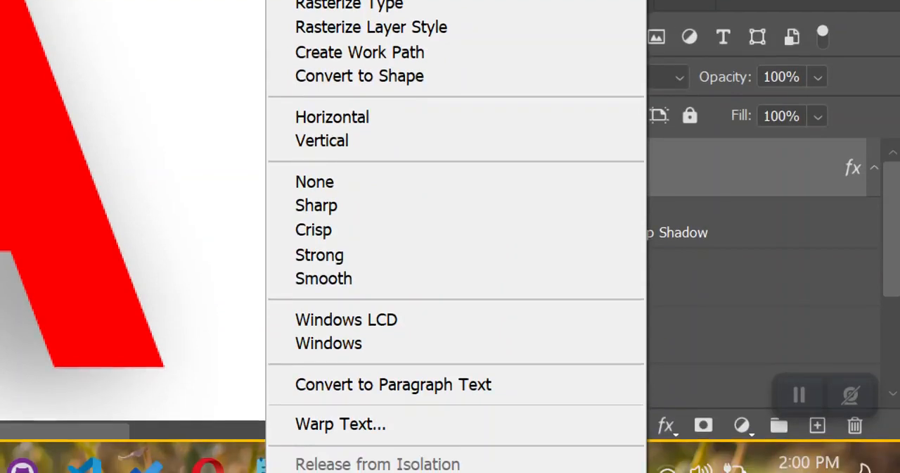
pyautogui.scroll(-2, 456, 282)
pyautogui.scroll(-5, 335, 295)
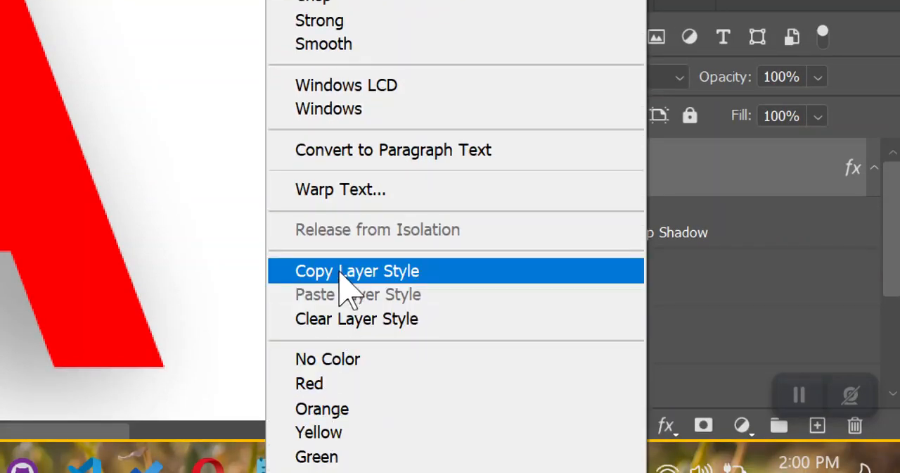
pyautogui.click(340, 272)
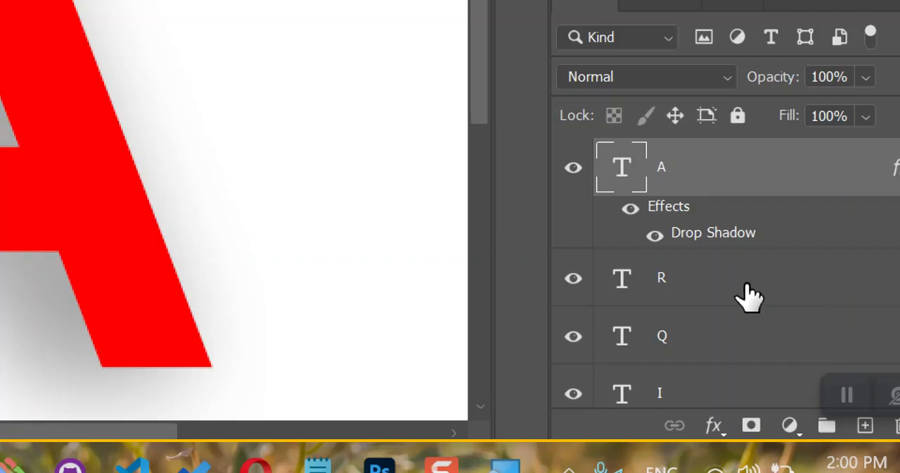
# Step: Paste the copied layer style onto the letter R layer
pyautogui.click(749, 296)
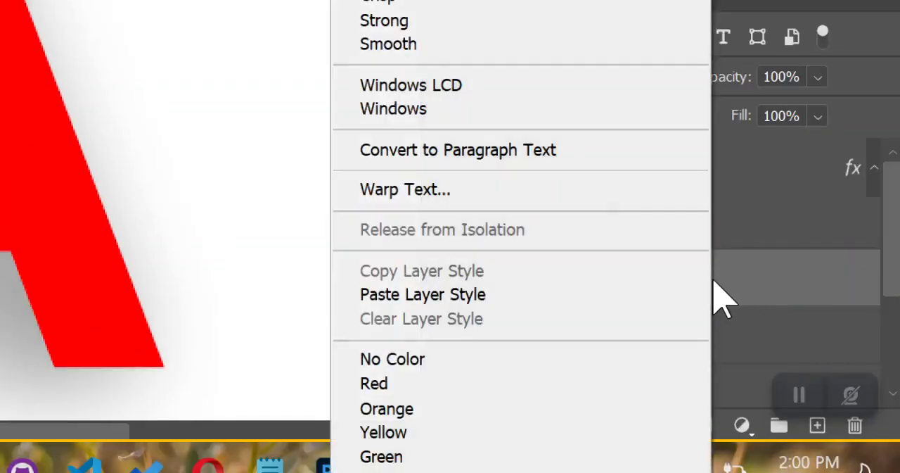
pyautogui.rightClick(718, 296)
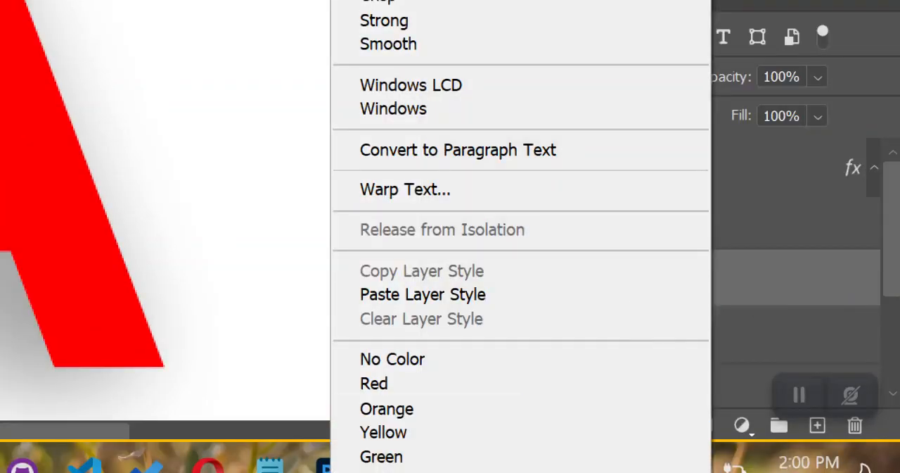
pyautogui.scroll(-5, 520, 232)
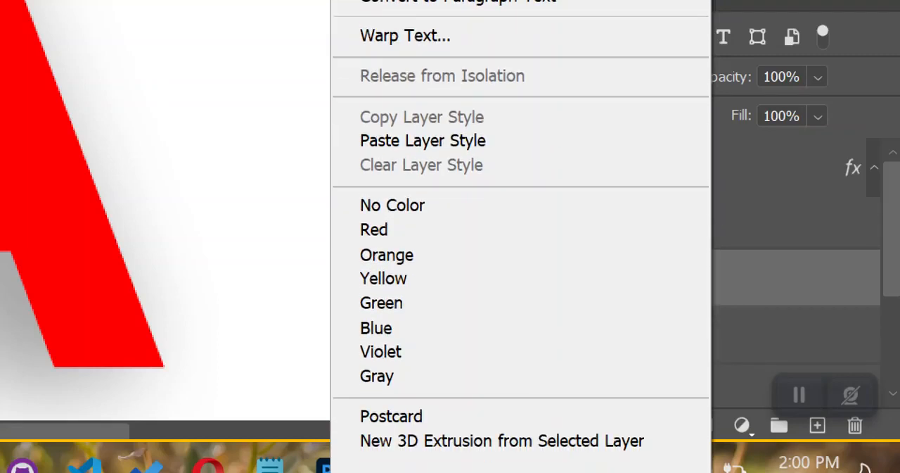
pyautogui.click(415, 142)
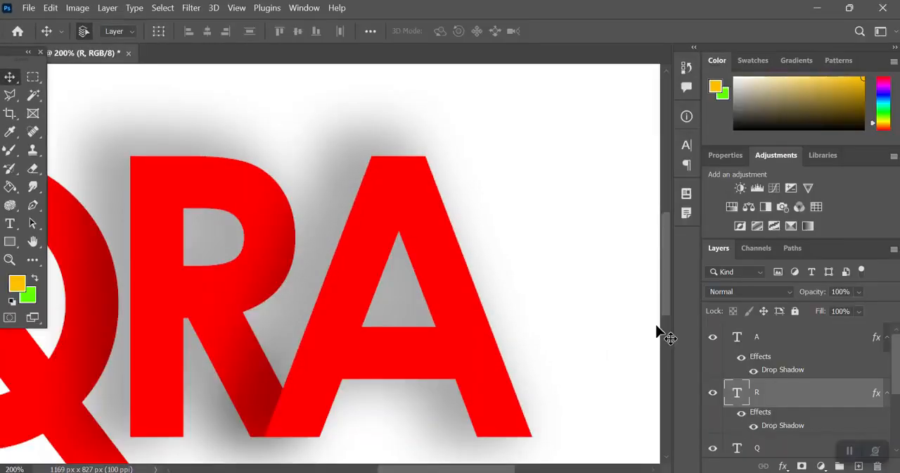
# Step: Paste the copied layer style onto the letter Q layer
pyautogui.hscroll(-6, 260, 354)
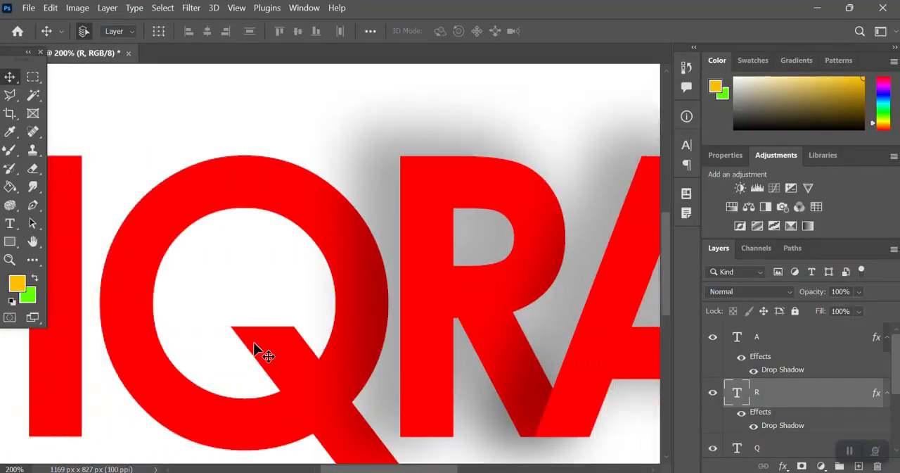
pyautogui.hscroll(3, 254, 349)
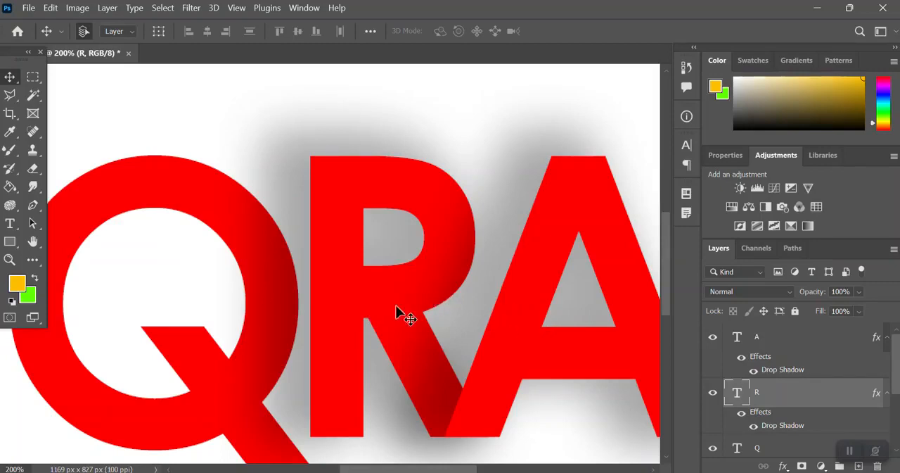
pyautogui.click(117, 172)
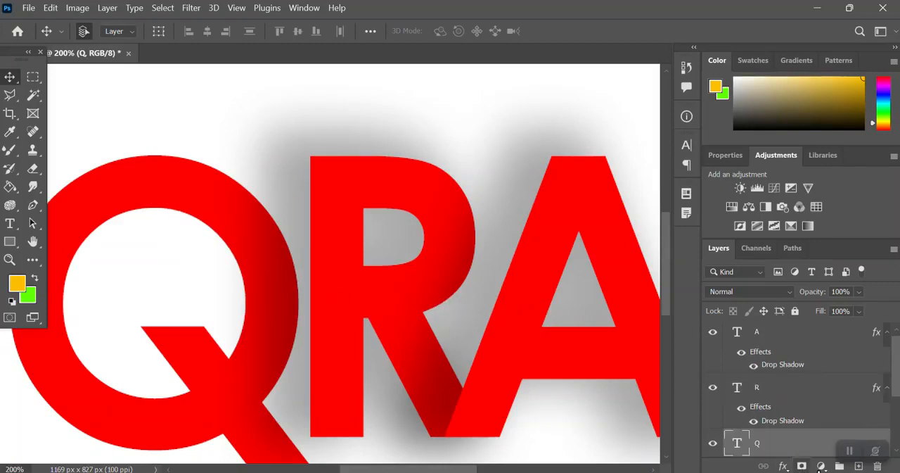
pyautogui.rightClick(788, 449)
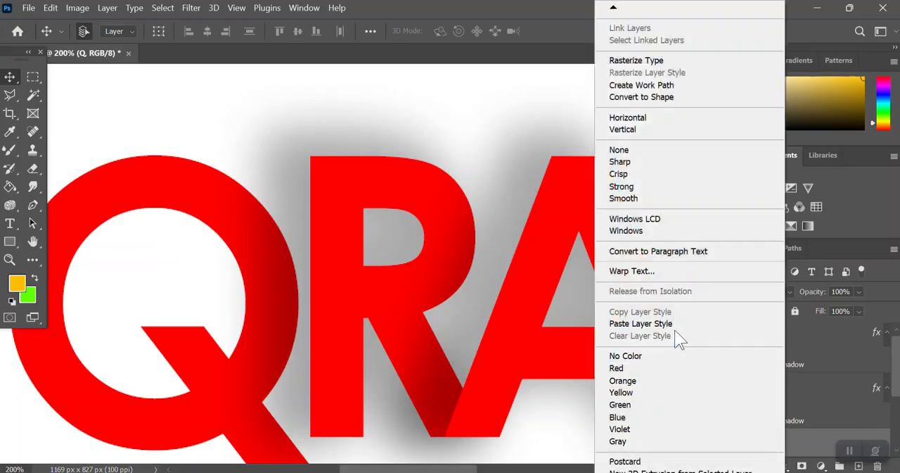
pyautogui.click(673, 323)
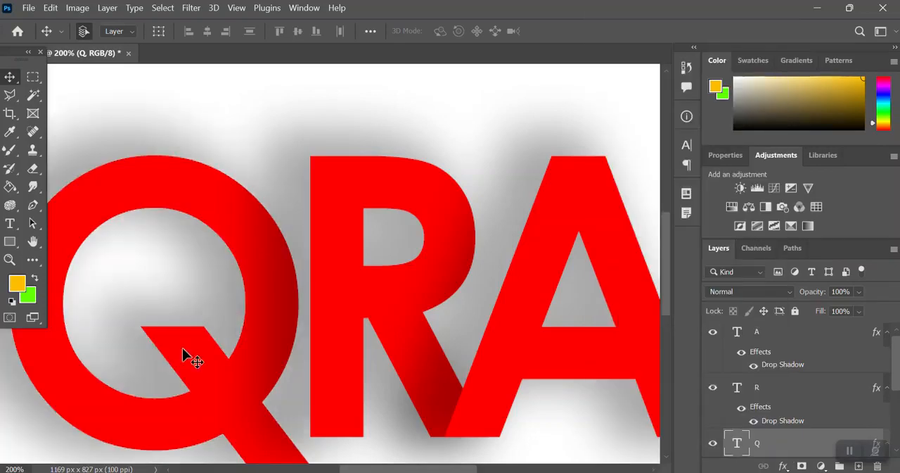
# Step: Paste the copied layer style onto the letter I layer and fit the whole canvas in view
pyautogui.hscroll(-6, 185, 355)
pyautogui.click(427, 346)
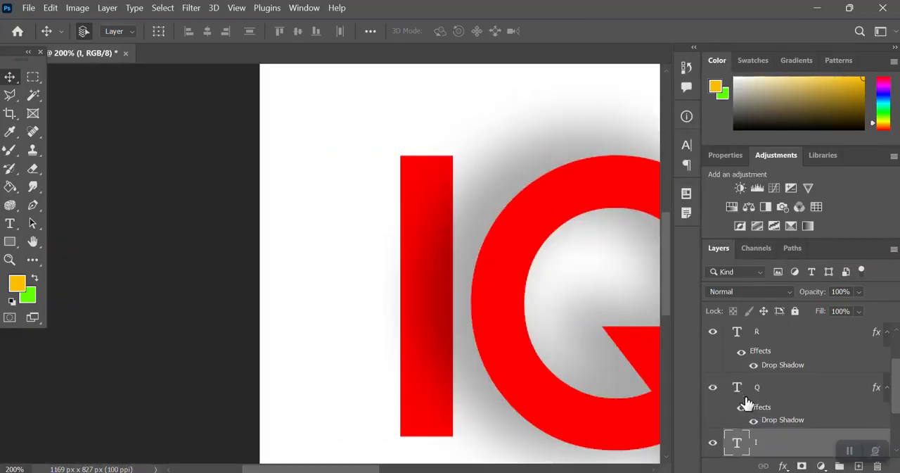
pyautogui.rightClick(764, 442)
pyautogui.click(654, 322)
pyautogui.hotkey('ctrl', '0')
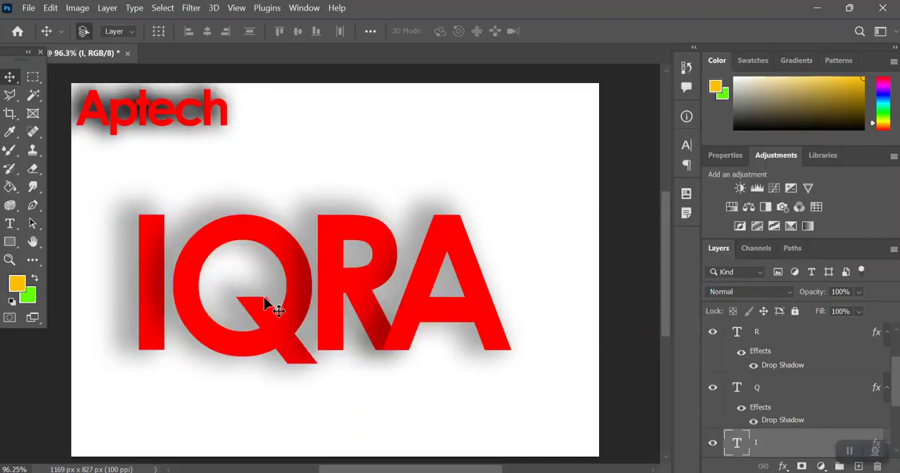
# Step: Move the letters Q, R and A closer together so that the letters of IQRA overlap
pyautogui.moveTo(290, 327); pyautogui.dragTo(273, 328)
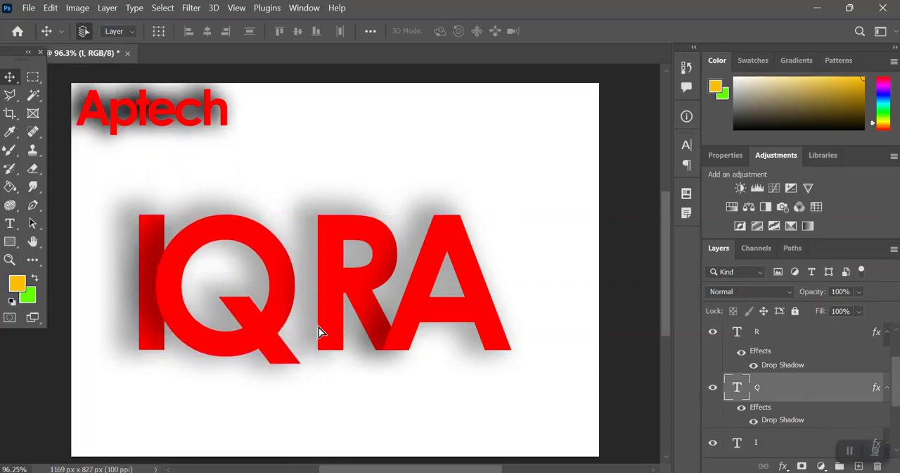
pyautogui.moveTo(332, 331); pyautogui.dragTo(291, 331)
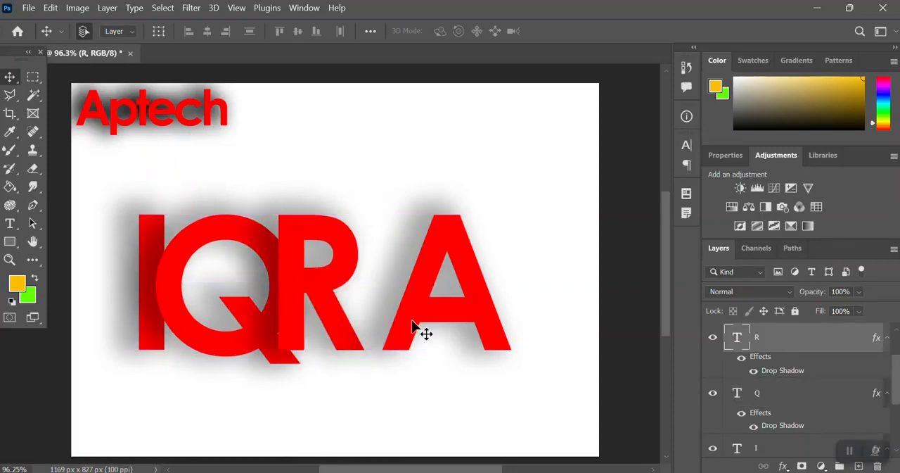
pyautogui.moveTo(414, 327); pyautogui.dragTo(353, 328)
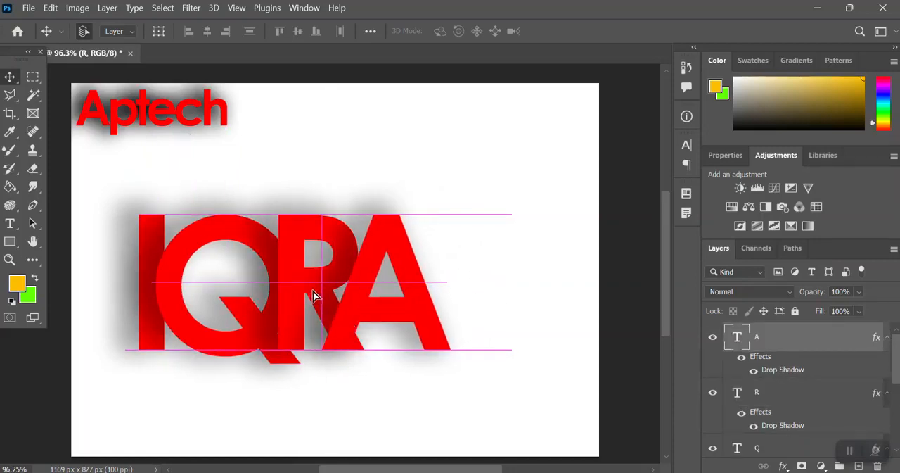
pyautogui.moveTo(314, 296); pyautogui.dragTo(328, 297)
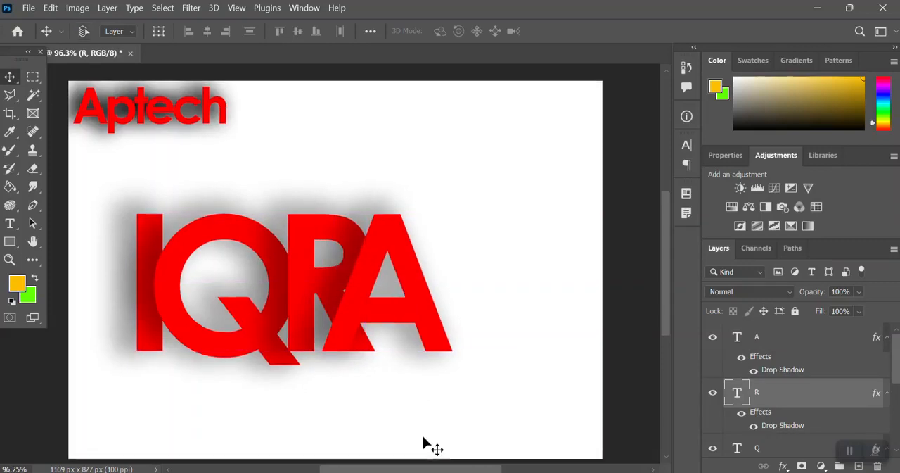
# Step: Examine up close how the drop shadows fall where the letters of IQRA overlap
pyautogui.hotkey('ctrl', '+')
pyautogui.hotkey('ctrl', '+')
pyautogui.hotkey('ctrl', '+')
pyautogui.scroll(-2, 423, 443)
pyautogui.hscroll(-2, 423, 442)
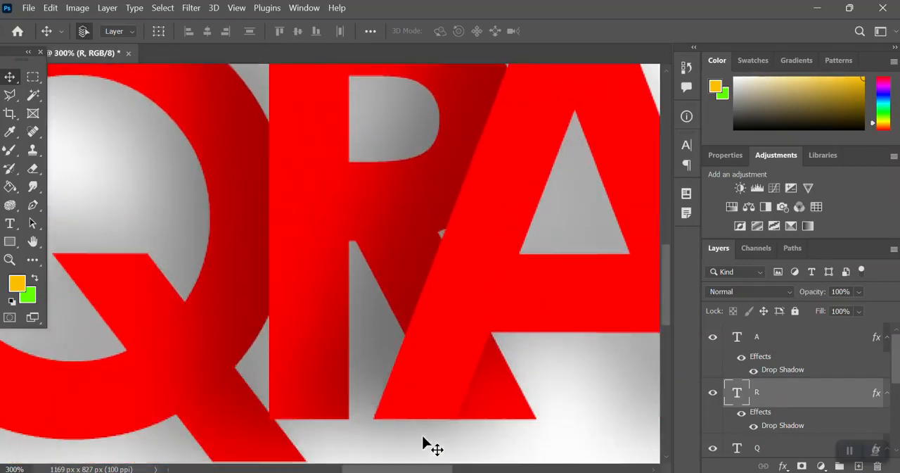
pyautogui.hotkey('ctrl', '-')
pyautogui.hotkey('ctrl', '-')
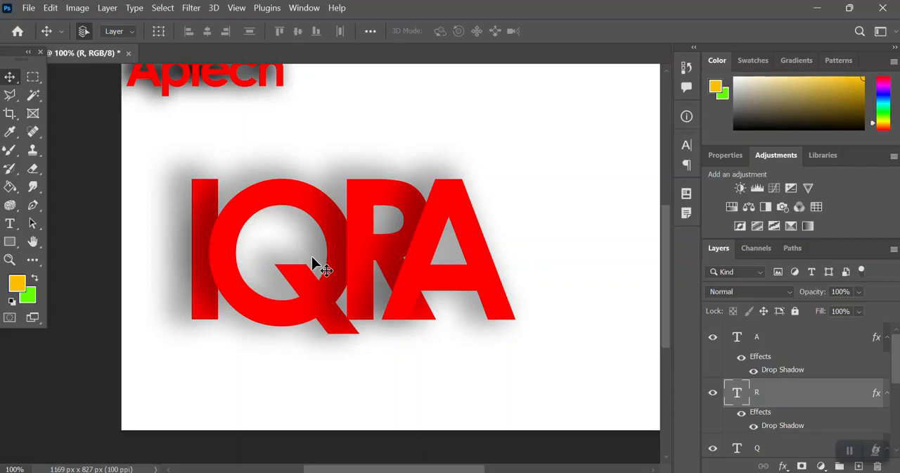
# Step: Close the Untitled-1 document without saving its changes
pyautogui.hotkey('ctrl', 'w')
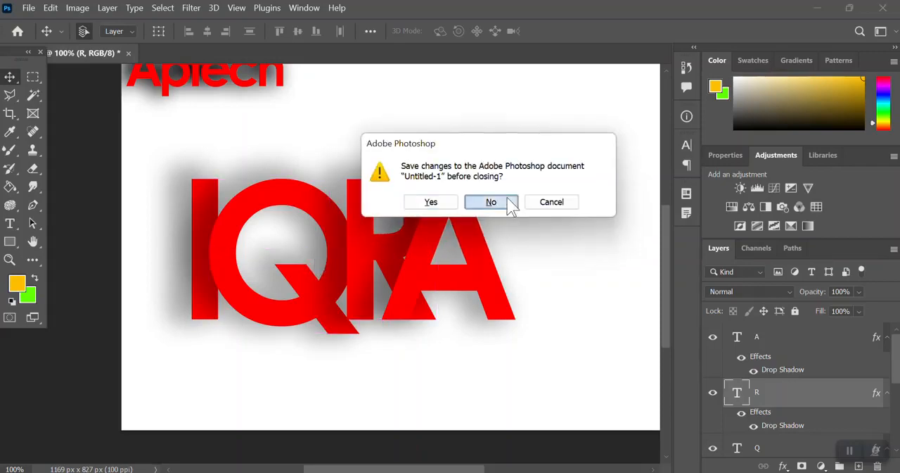
pyautogui.click(511, 204)
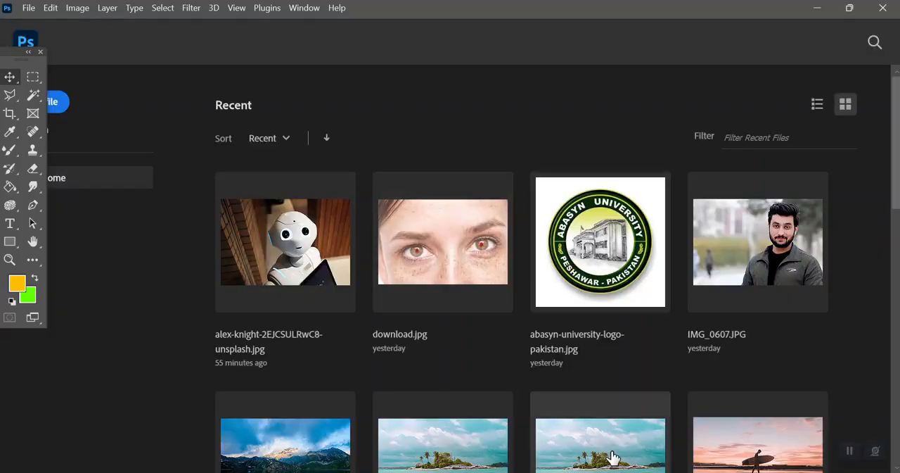
# Step: Open the recent surfer photo zachary-shea-MAFUZ8Nh7XQ-unsplash.jpg
pyautogui.scroll(-2, 613, 457)
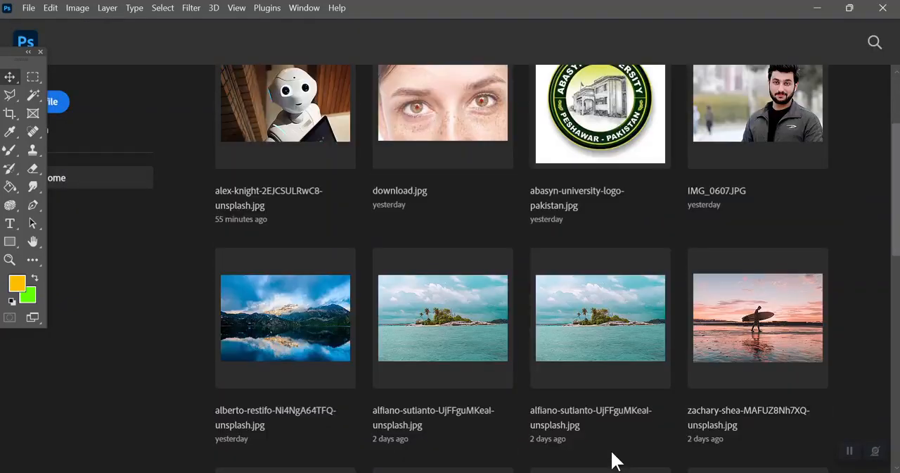
pyautogui.click(754, 311)
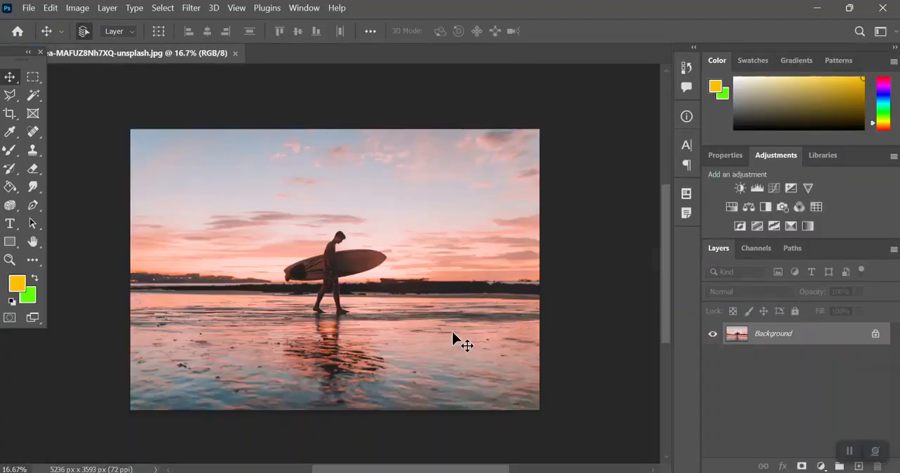
pyautogui.press('w')
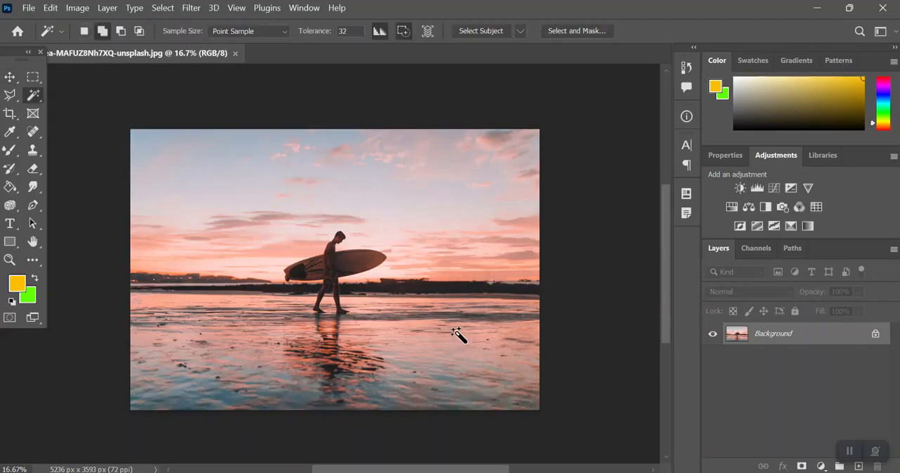
pyautogui.press('o')
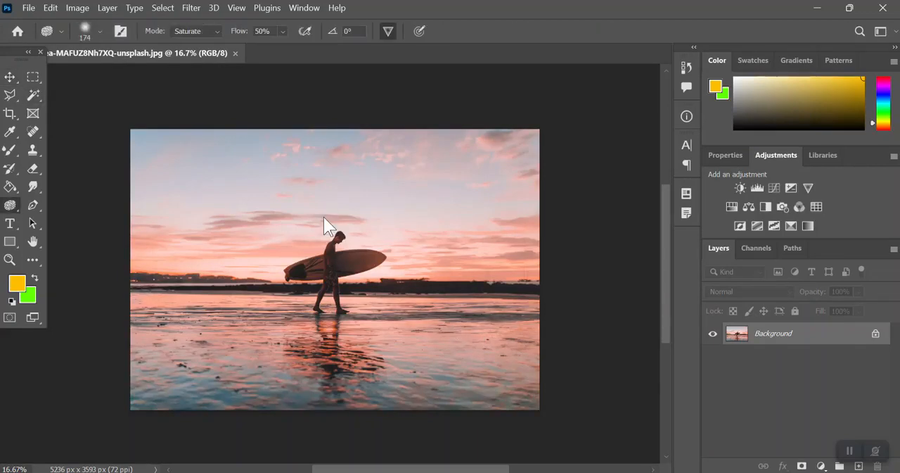
# Step: Open the island photo alfiano-sutianto-UjFFguMKeaI-unsplash.jpg from the Desktop and close the surfer photo
pyautogui.hotkey('ctrl', 'o')
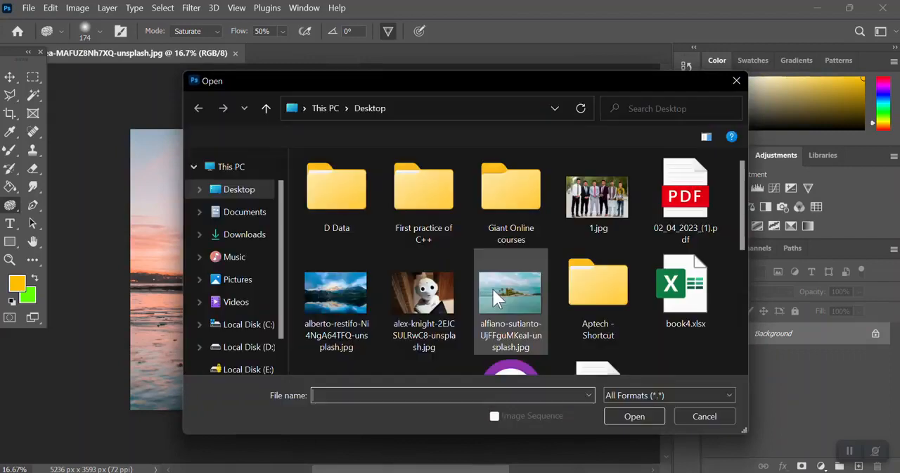
pyautogui.doubleClick(498, 294)
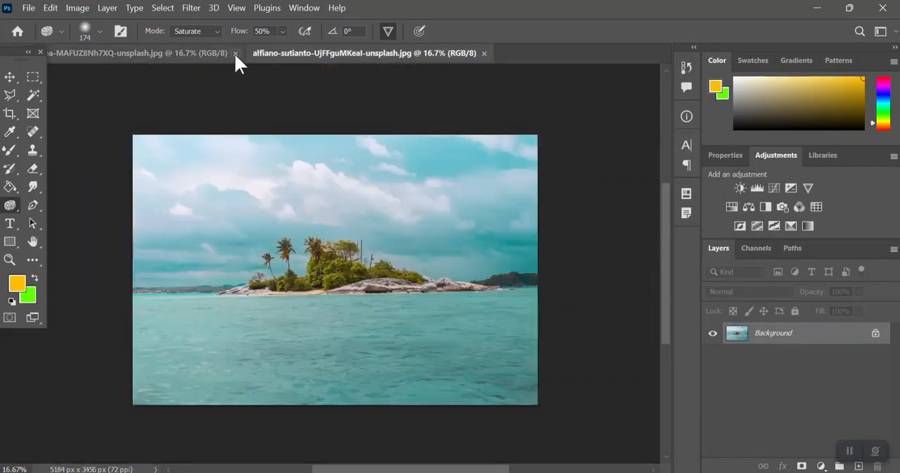
pyautogui.click(236, 53)
# Step: Add the red text Pakistan over the water below the island, in Century Gothic Bold at 297 pt
pyautogui.hotkey('ctrl', '+')
pyautogui.hotkey('ctrl', '+')
pyautogui.hotkey('ctrl', '+')
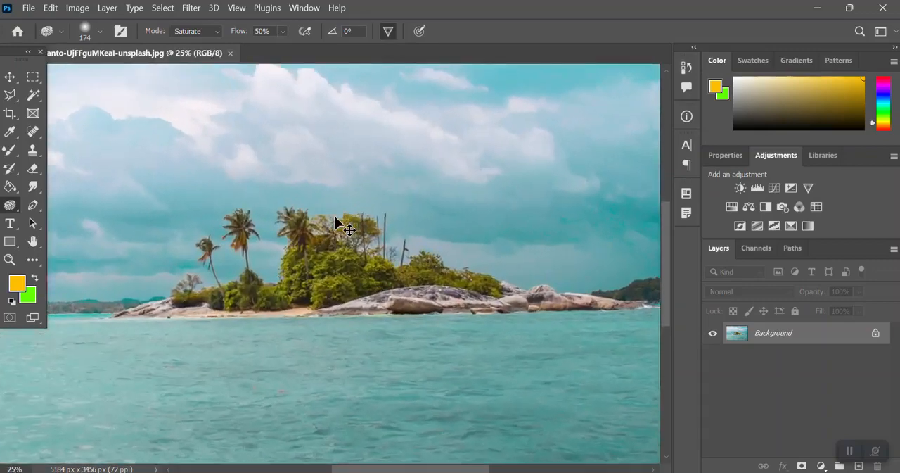
pyautogui.hotkey('ctrl', '+')
pyautogui.scroll(-10, 336, 213)
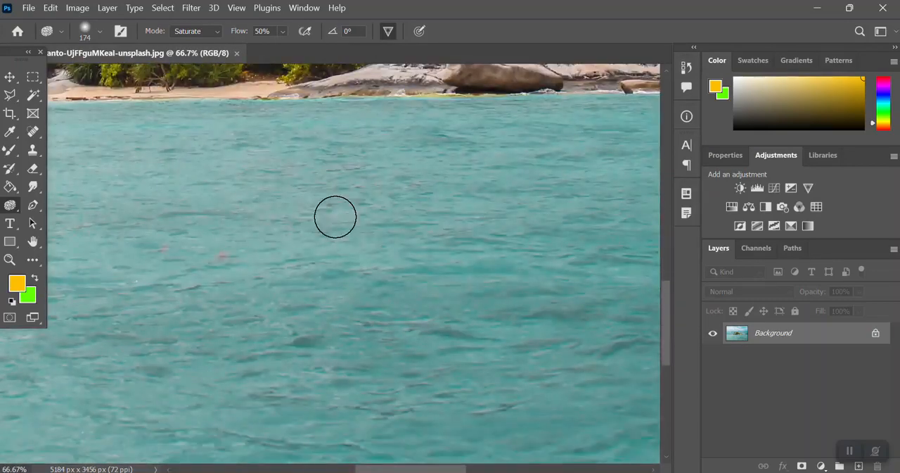
pyautogui.click(11, 224)
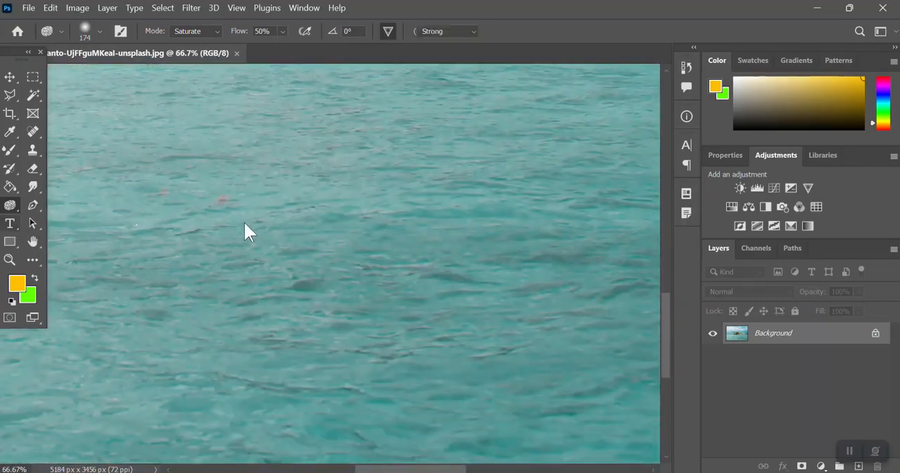
pyautogui.click(278, 216)
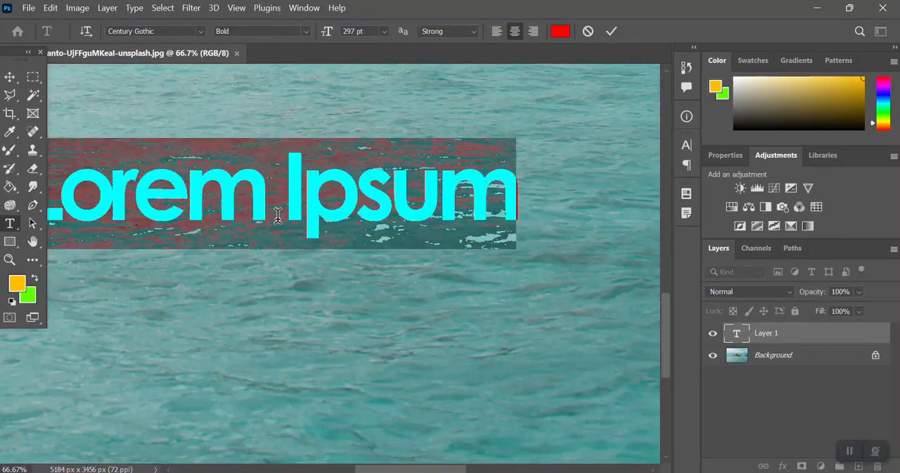
pyautogui.write('Pakis')
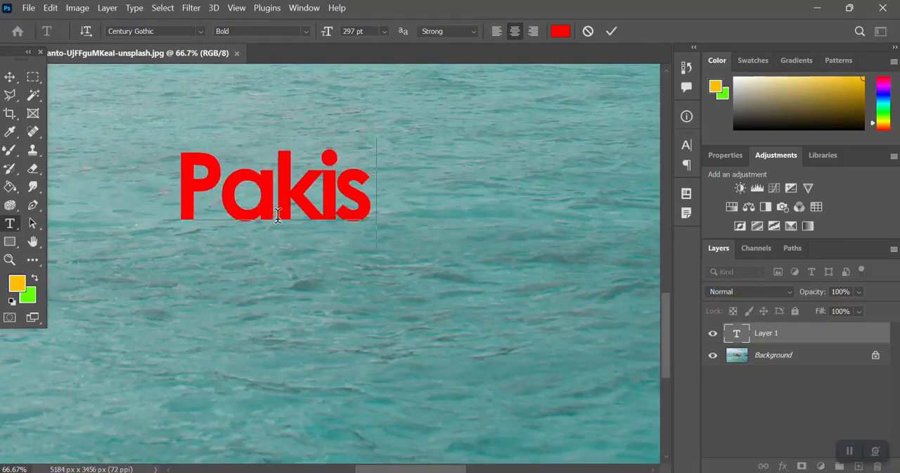
pyautogui.write('tan')
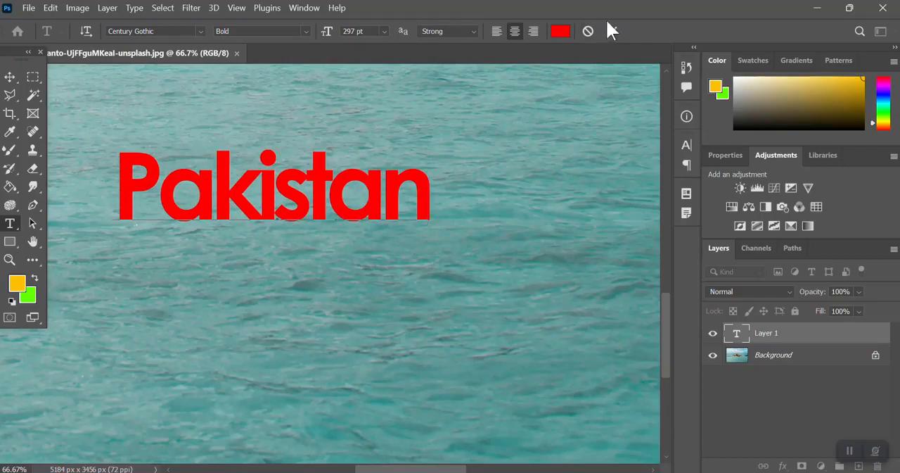
pyautogui.click(611, 31)
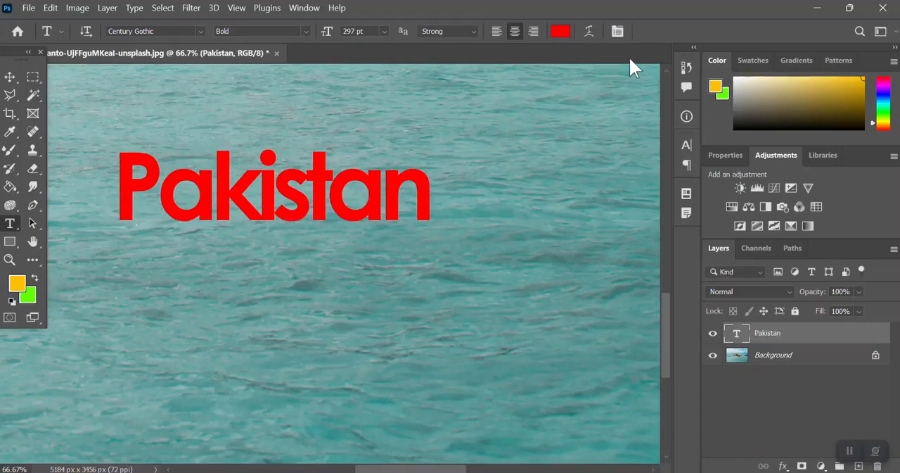
# Step: Set the tracking of the Pakistan text to -20
pyautogui.click(617, 31)
pyautogui.click(619, 194)
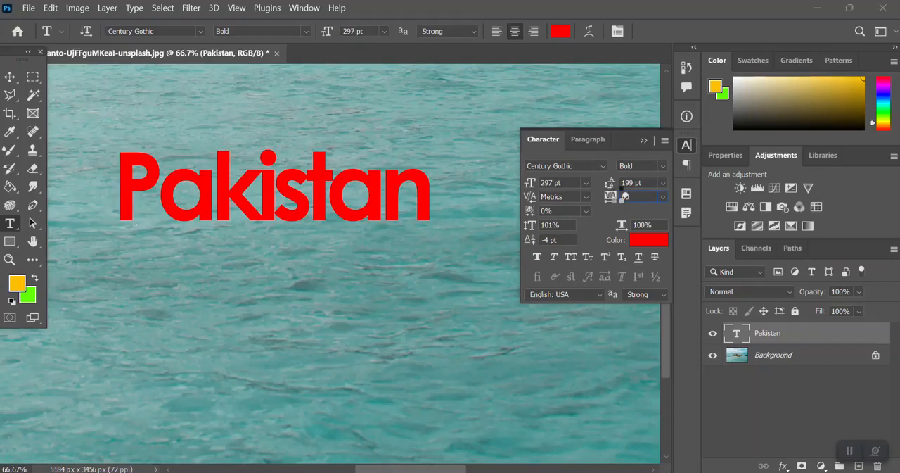
pyautogui.moveTo(613, 200)
pyautogui.mouseDown()
pyautogui.moveTo(623, 198)
pyautogui.moveTo(611, 197)
pyautogui.mouseUp()
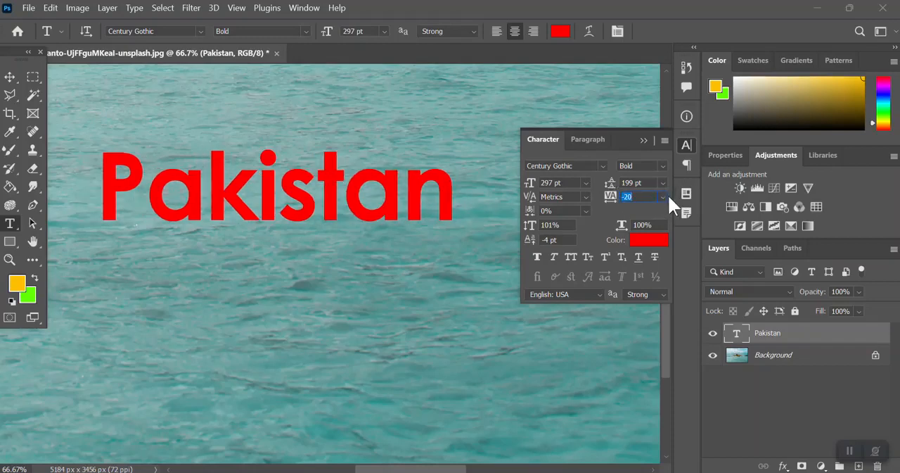
pyautogui.click(645, 140)
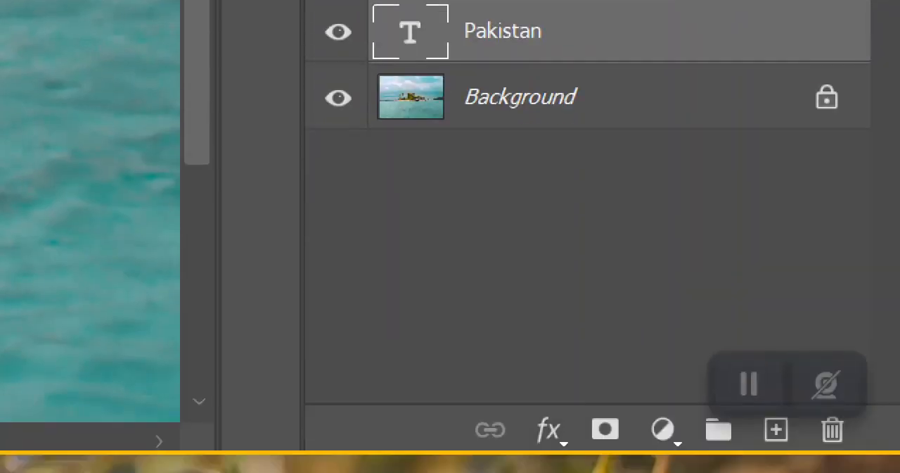
# Step: Add a Drop Shadow to the Pakistan layer with a 9° angle, 31 px distance and about 70% opacity
pyautogui.click(547, 431)
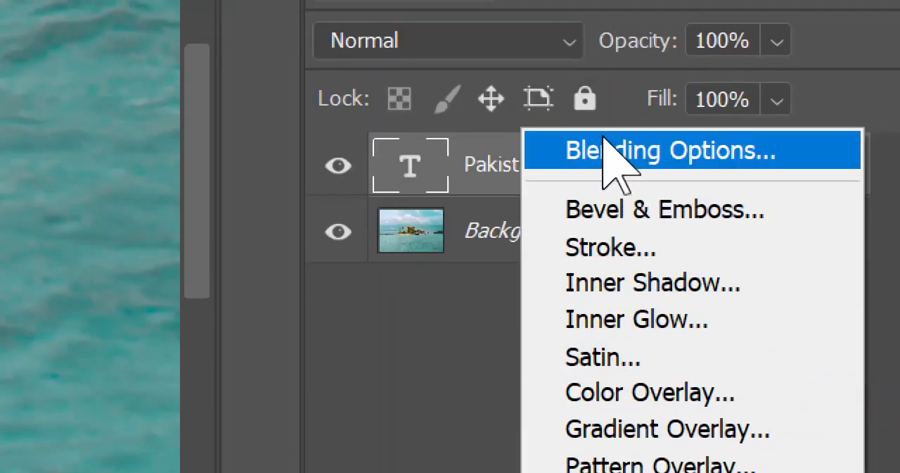
pyautogui.click(591, 16)
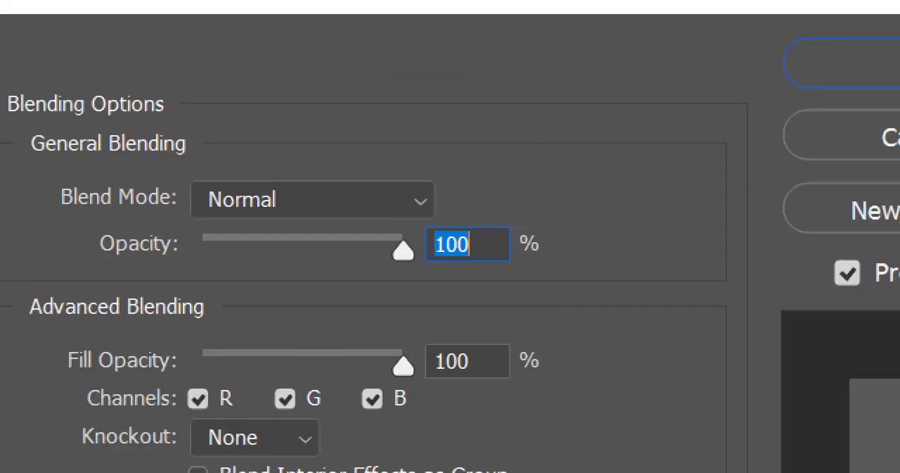
pyautogui.click(409, 338)
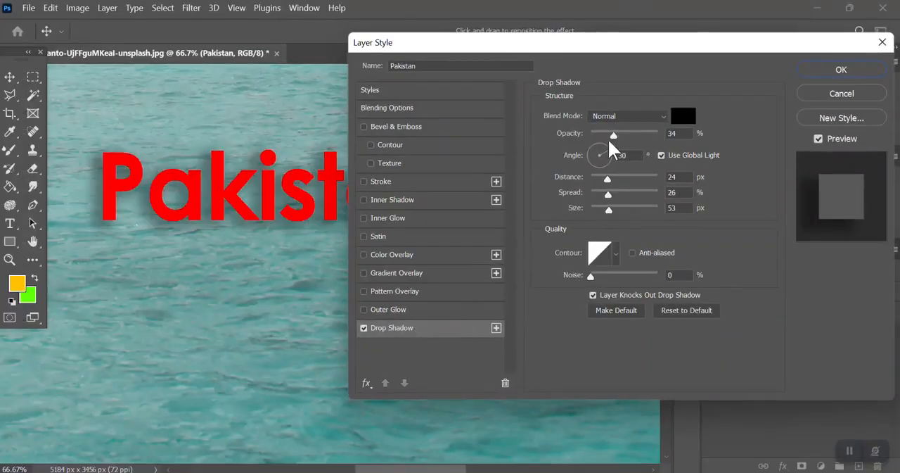
pyautogui.moveTo(238, 188)
pyautogui.mouseDown()
pyautogui.moveTo(225, 183)
pyautogui.moveTo(239, 185)
pyautogui.mouseUp()
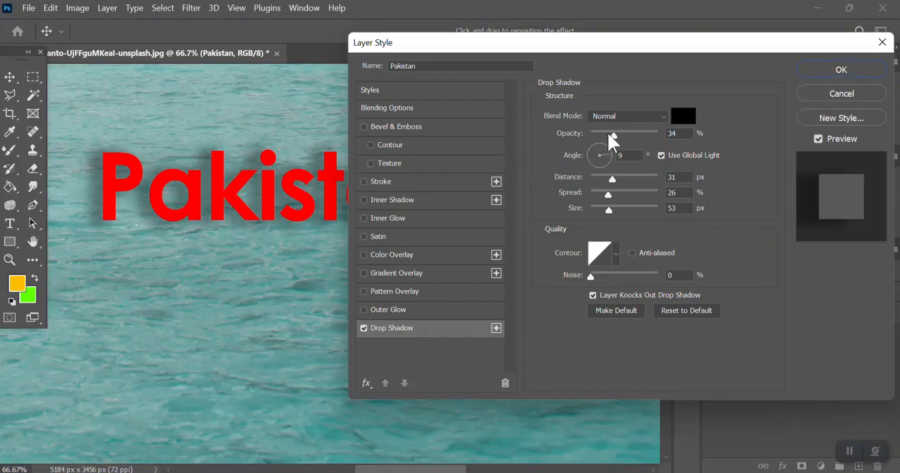
pyautogui.moveTo(634, 135)
pyautogui.mouseDown()
pyautogui.moveTo(646, 136)
pyautogui.moveTo(637, 134)
pyautogui.mouseUp()
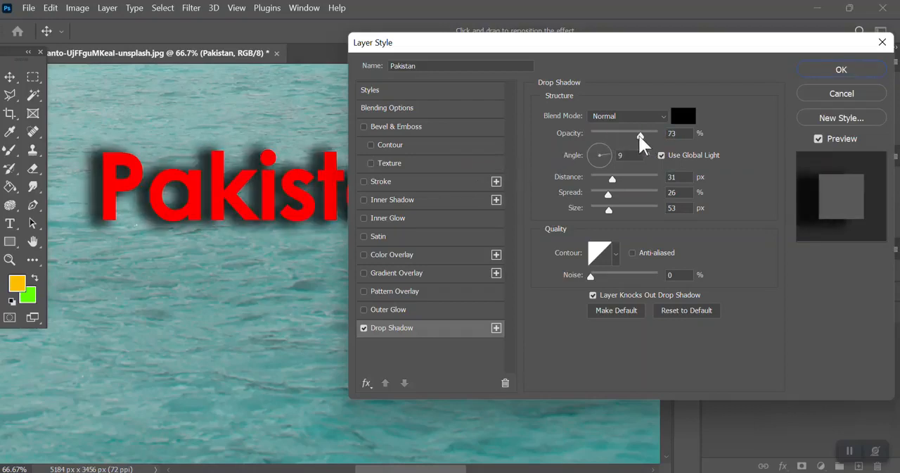
# Step: Try white (ffffff) as the drop shadow colour and settle on near-black 030000
pyautogui.click(686, 117)
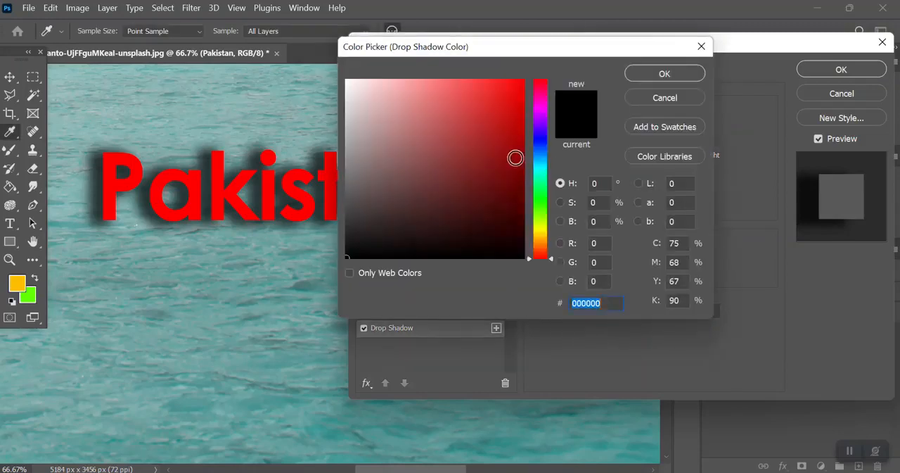
pyautogui.click(506, 164)
pyautogui.write('ffffff')
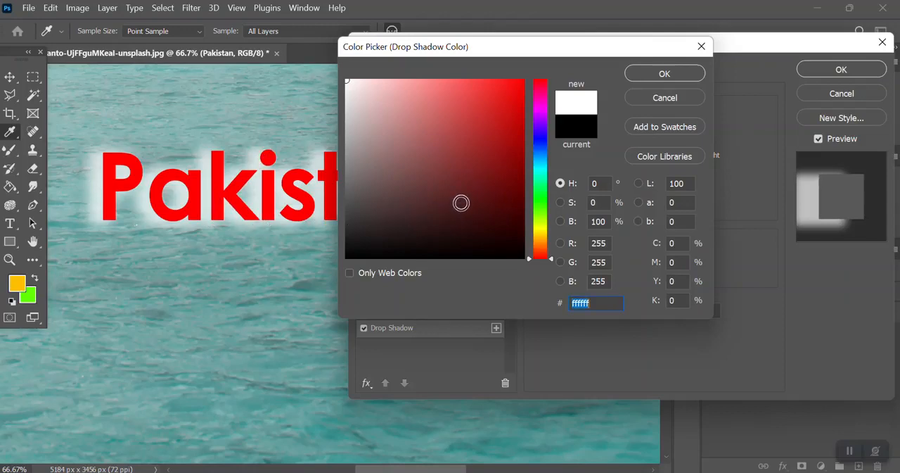
pyautogui.click(524, 176)
pyautogui.moveTo(519, 187); pyautogui.dragTo(525, 257)
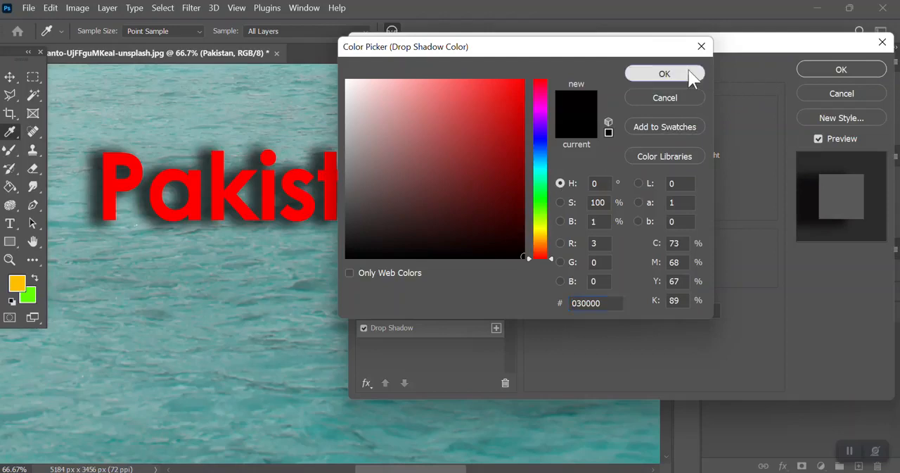
pyautogui.click(692, 75)
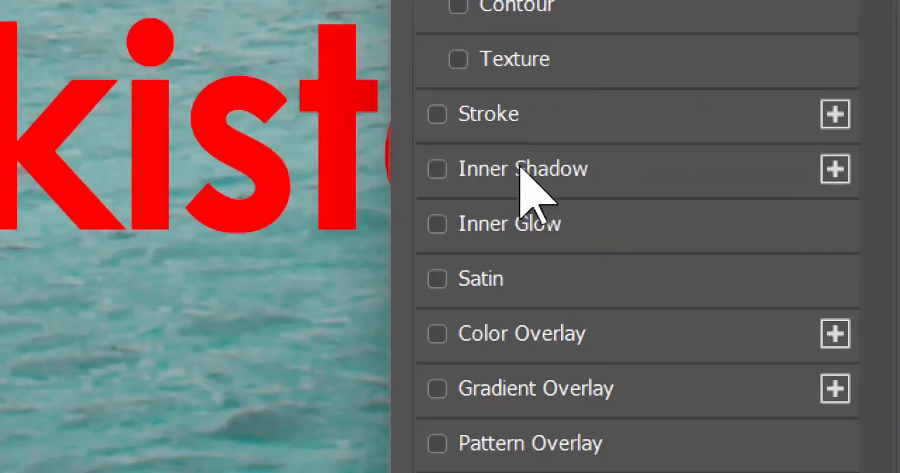
# Step: Try an Inner Shadow with a 39° angle and 20 px distance on the Pakistan text instead of the drop shadow
pyautogui.click(438, 170)
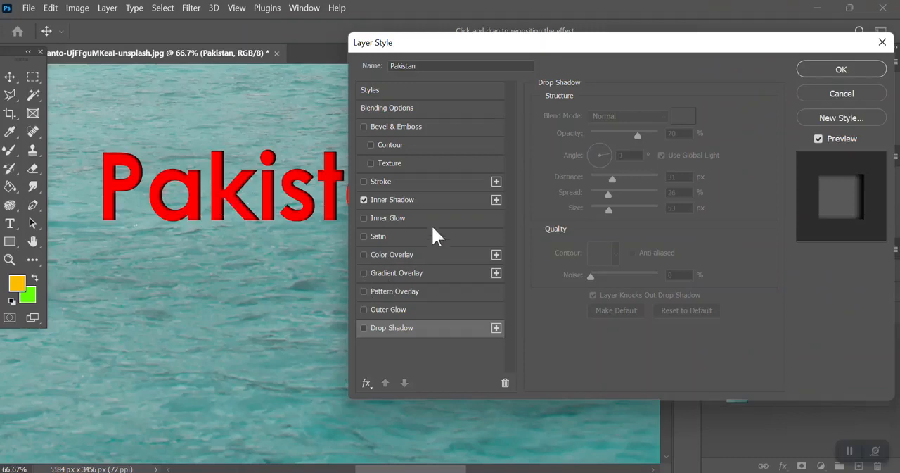
pyautogui.click(444, 202)
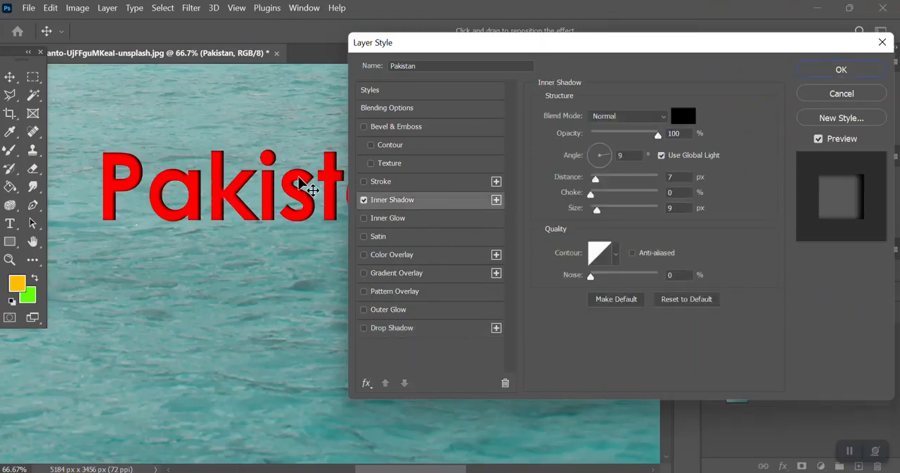
pyautogui.moveTo(299, 180)
pyautogui.mouseDown()
pyautogui.moveTo(315, 185)
pyautogui.moveTo(298, 180)
pyautogui.mouseUp()
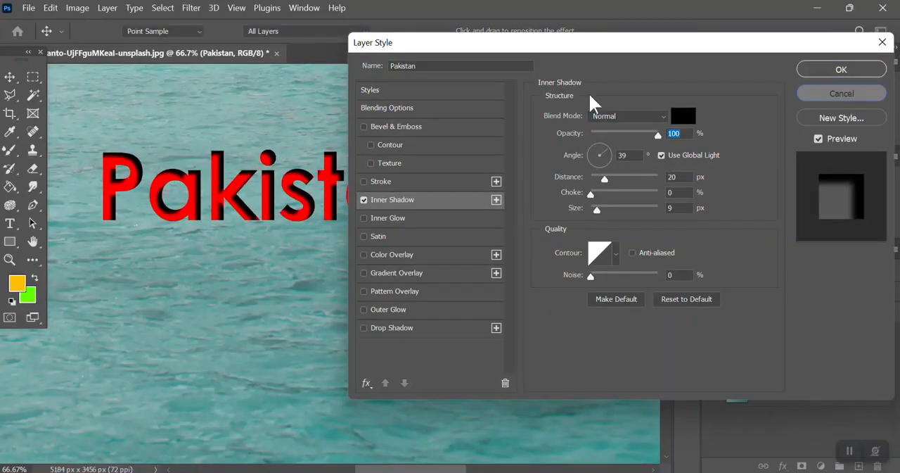
pyautogui.press('Return')
# Step: Close the island photo document without saving its changes
pyautogui.click(276, 53)
pyautogui.press('Tab')
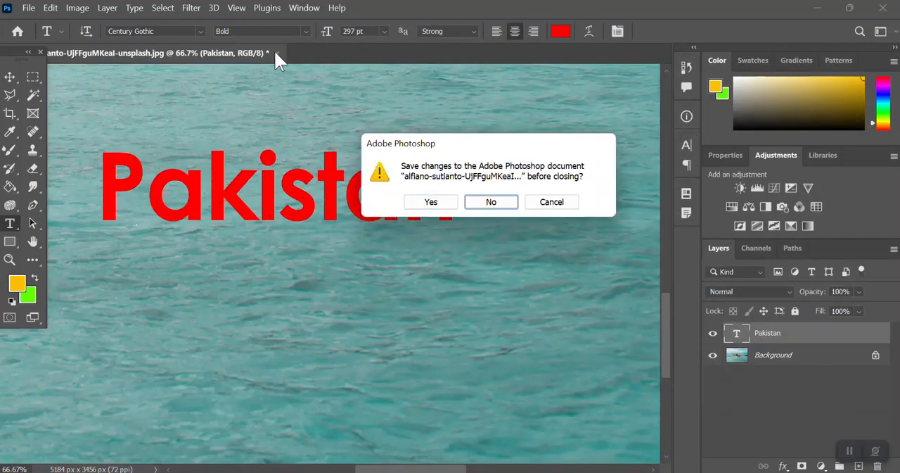
pyautogui.press('Return')
# Step: Create a new white RGB document in centimetres, 25.75 by 22.9, at 72 pixels per inch
pyautogui.hotkey('ctrl', 'n')
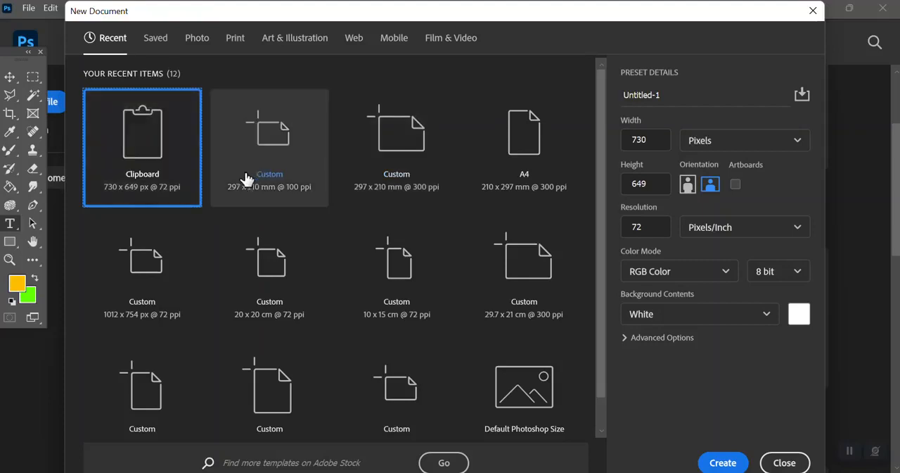
pyautogui.click(703, 144)
pyautogui.click(712, 212)
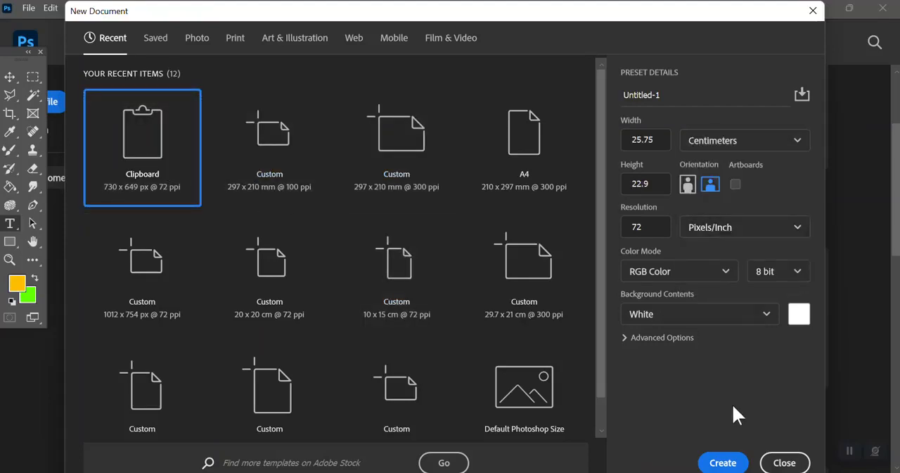
pyautogui.click(723, 462)
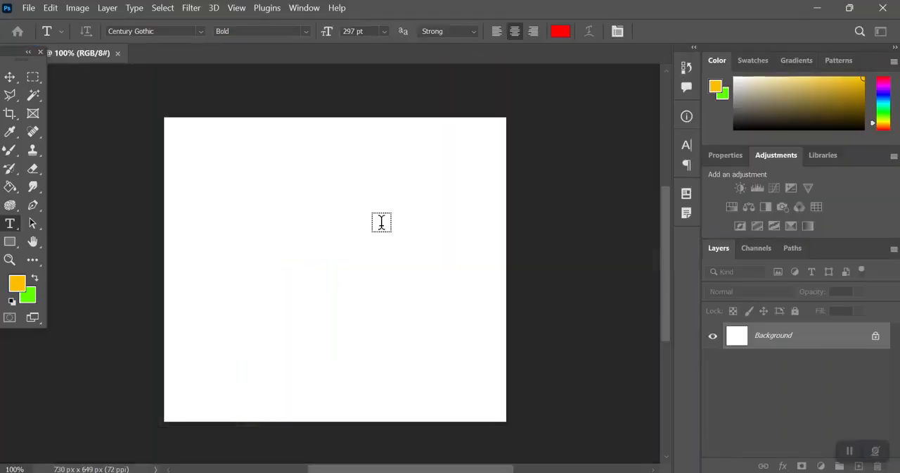
# Step: Add the red text Aptech in Century Gothic Bold at 156 pt and centre it horizontally in the canvas's upper half
pyautogui.hotkey('ctrl', '+')
pyautogui.click(216, 222)
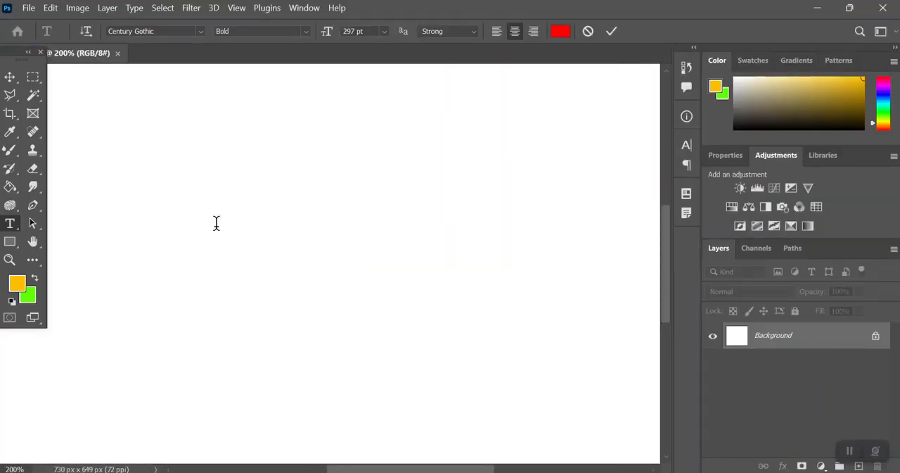
pyautogui.write('Aptech')
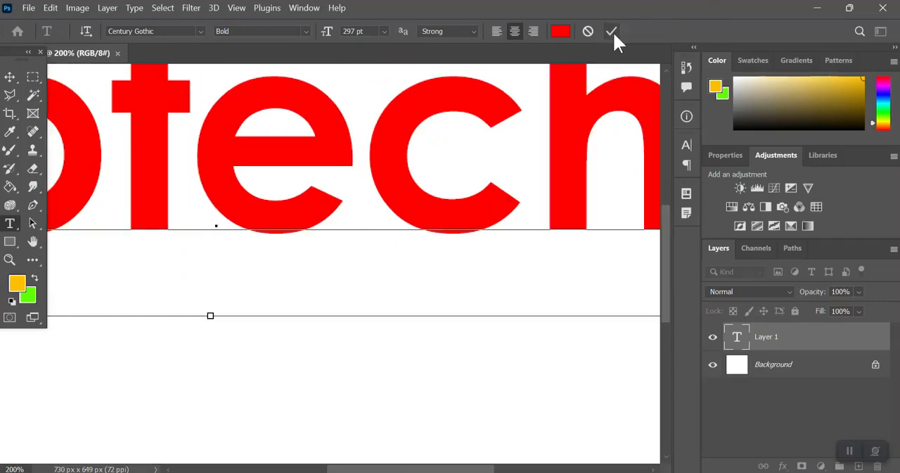
pyautogui.hotkey('ctrl', 'a')
pyautogui.moveTo(327, 31); pyautogui.dragTo(236, 39)
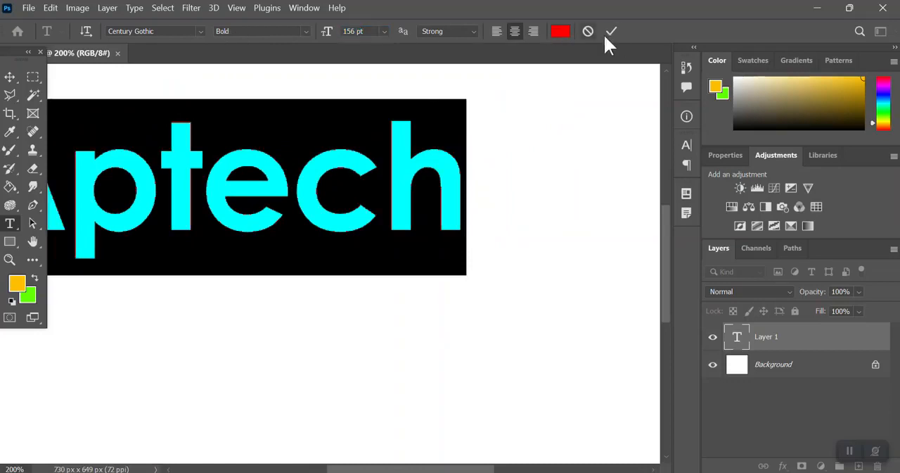
pyautogui.click(612, 31)
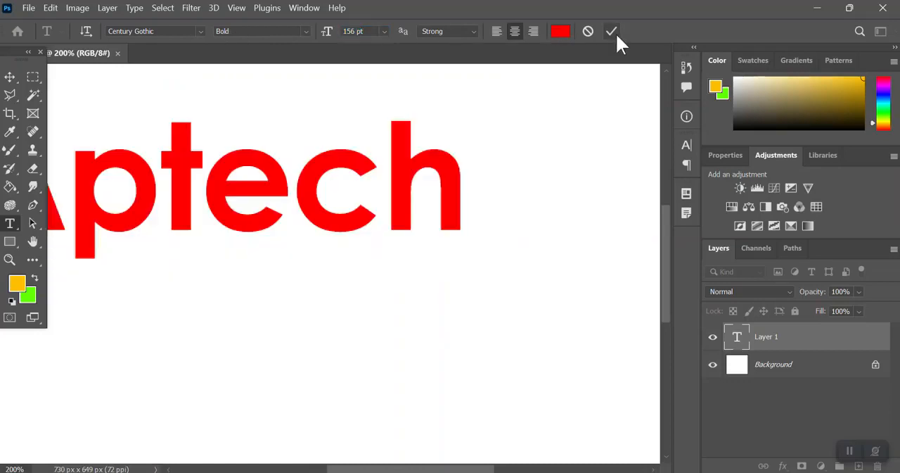
pyautogui.click(10, 76)
pyautogui.moveTo(221, 181); pyautogui.dragTo(322, 181)
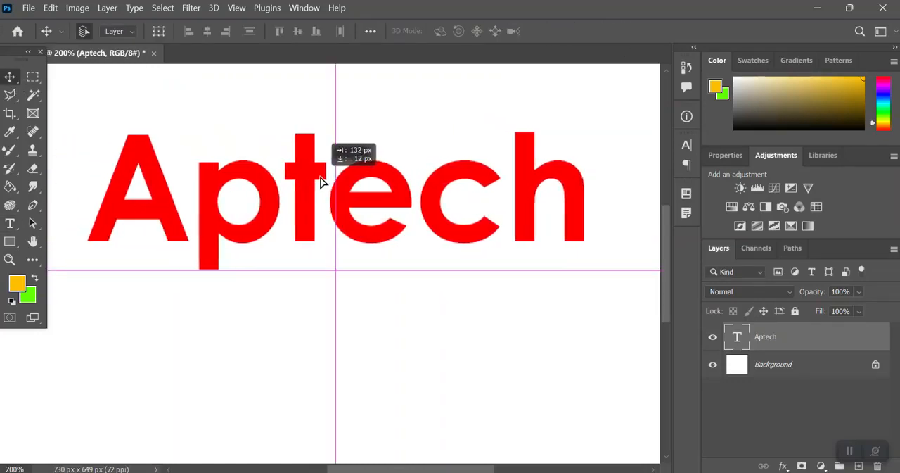
# Step: Change the Aptech text colour to white (ffffff)
pyautogui.click(6, 222)
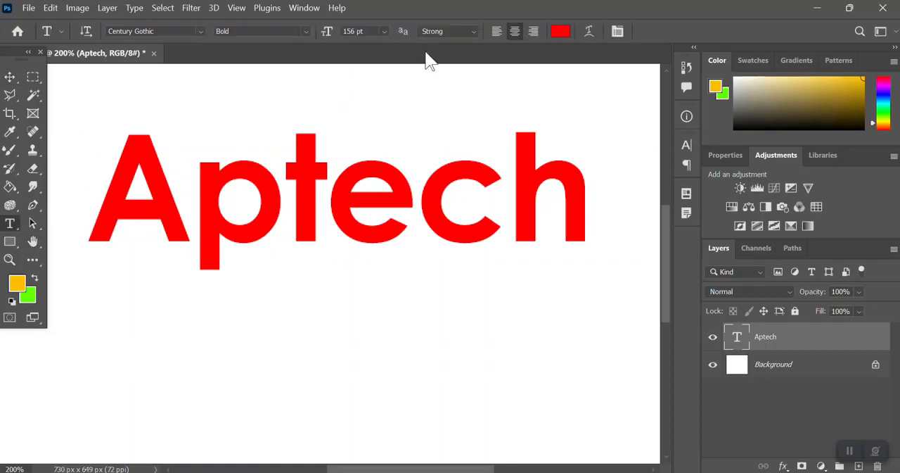
pyautogui.click(560, 30)
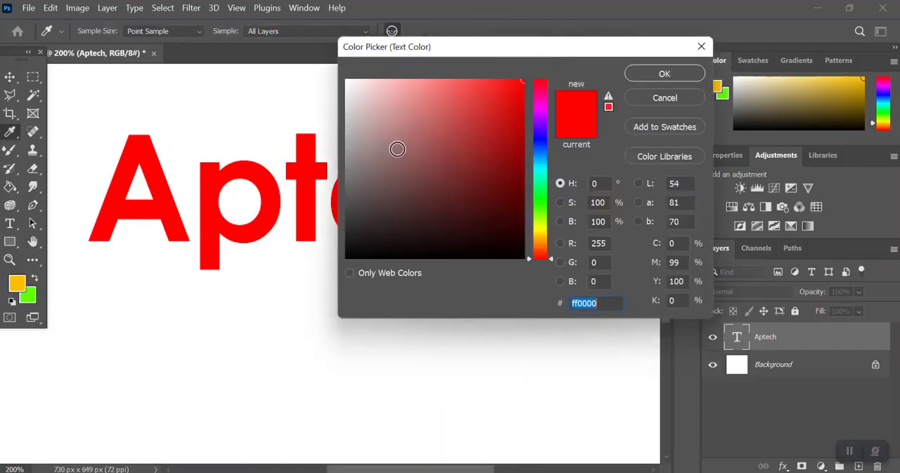
pyautogui.moveTo(396, 147); pyautogui.dragTo(289, 57)
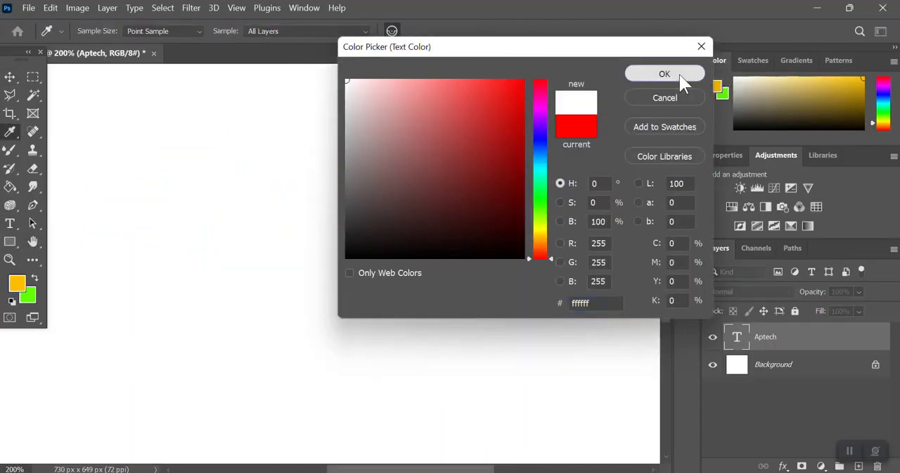
pyautogui.click(672, 75)
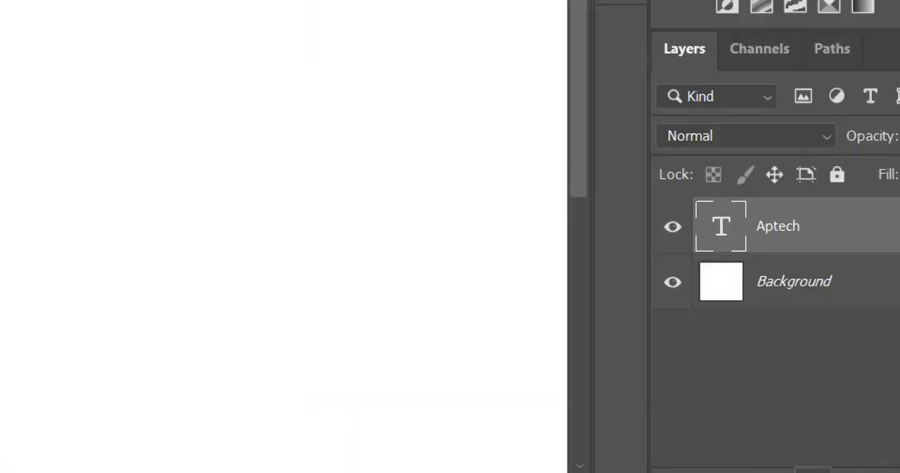
# Step: Try a black Inner Shadow at 100% opacity and 9 px size on the Aptech text, shifting its direction on the canvas
pyautogui.click(813, 471)
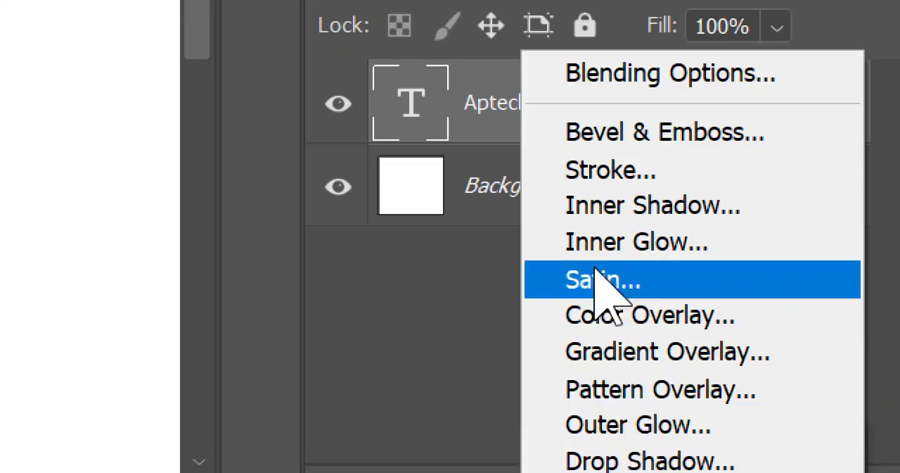
pyautogui.click(593, 204)
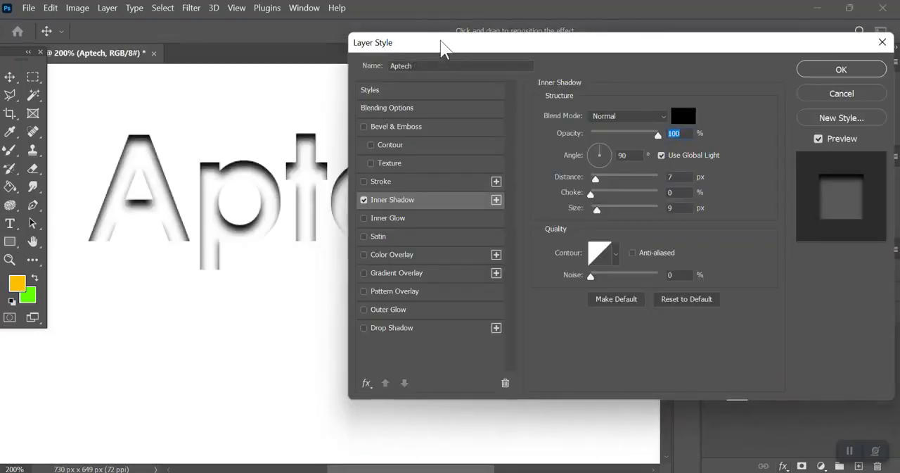
pyautogui.moveTo(440, 45); pyautogui.dragTo(454, 69)
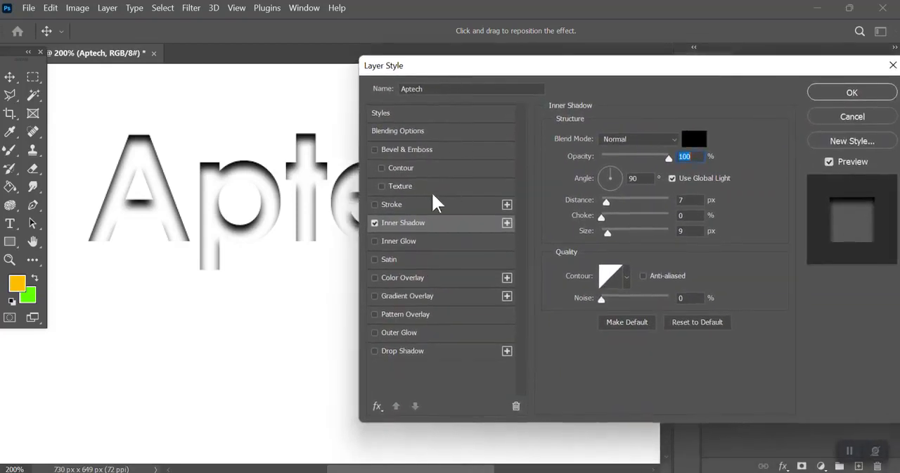
pyautogui.moveTo(267, 177); pyautogui.dragTo(257, 166)
pyautogui.moveTo(493, 68); pyautogui.dragTo(624, 14)
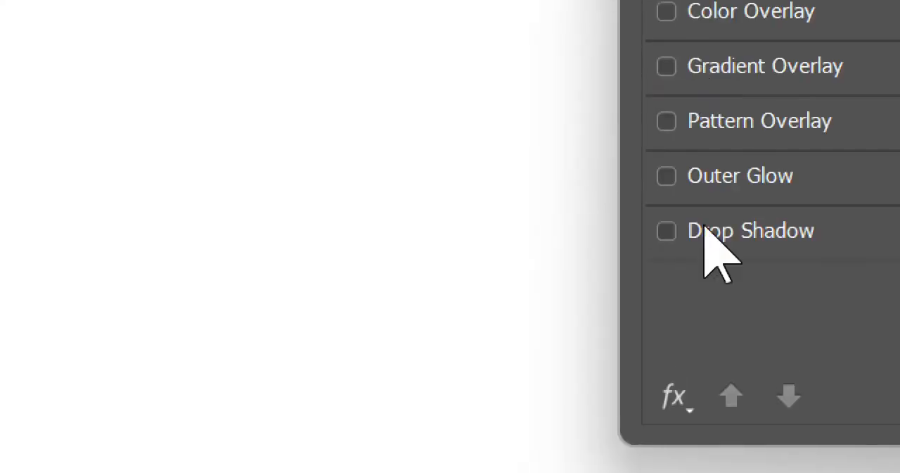
# Step: Give the Aptech text only a black Drop Shadow with a 40° angle, 17 px distance and 70% opacity
pyautogui.click(710, 231)
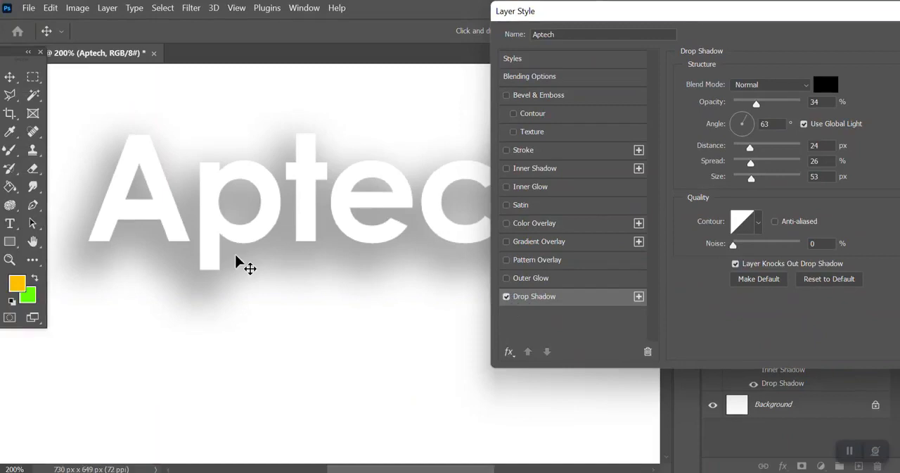
pyautogui.moveTo(239, 263); pyautogui.dragTo(325, 235)
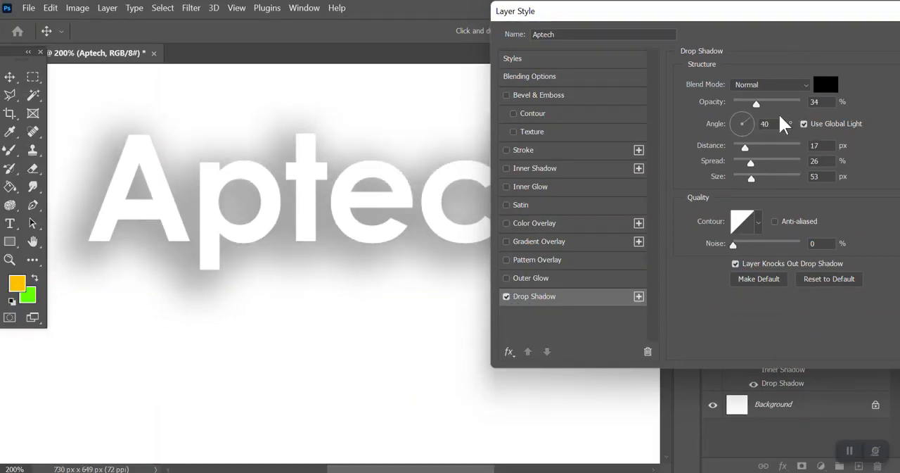
pyautogui.moveTo(773, 98); pyautogui.dragTo(781, 100)
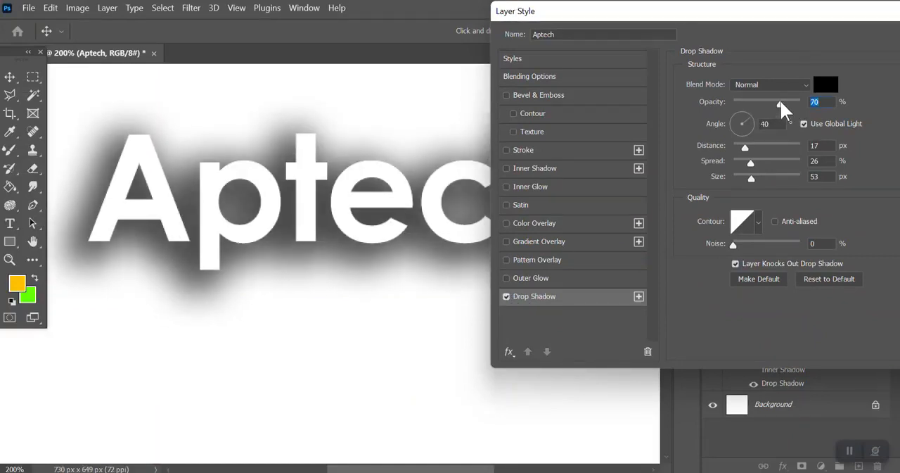
pyautogui.press('Return')
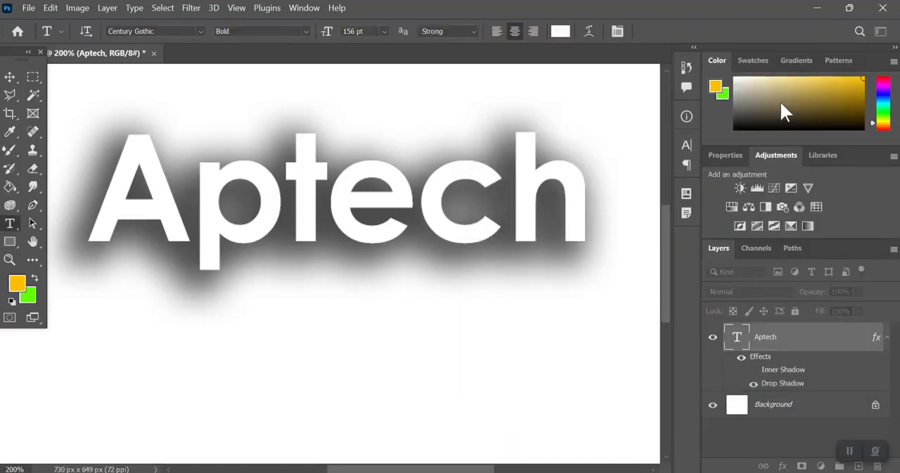
# Step: Delete the Aptech text layer, leaving the blank white canvas
pyautogui.hotkey('ctrl', '0')
pyautogui.hotkey('ctrl', '-')
pyautogui.hotkey('ctrl', '-')
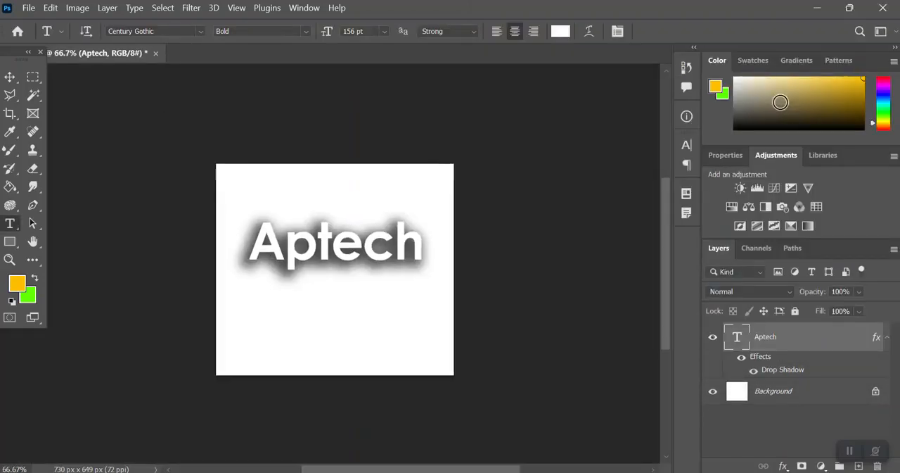
pyautogui.hotkey('ctrl', '+')
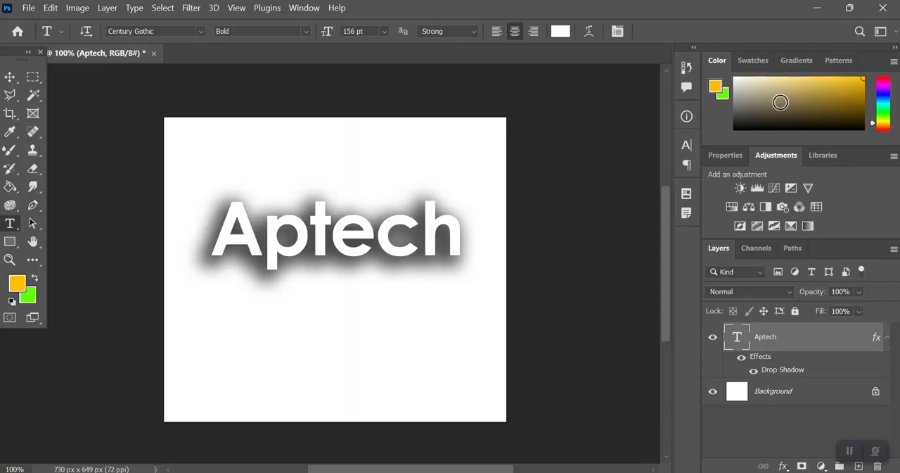
pyautogui.press('Delete')
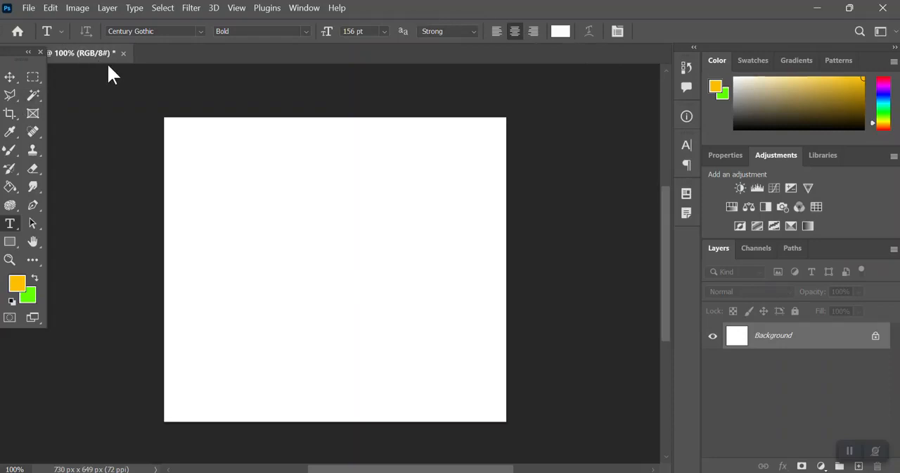
# Step: Open the robot photo alex-knight-2EJCSULRwC8-unsplash.jpg from the Desktop
pyautogui.hotkey('ctrl', 'o')
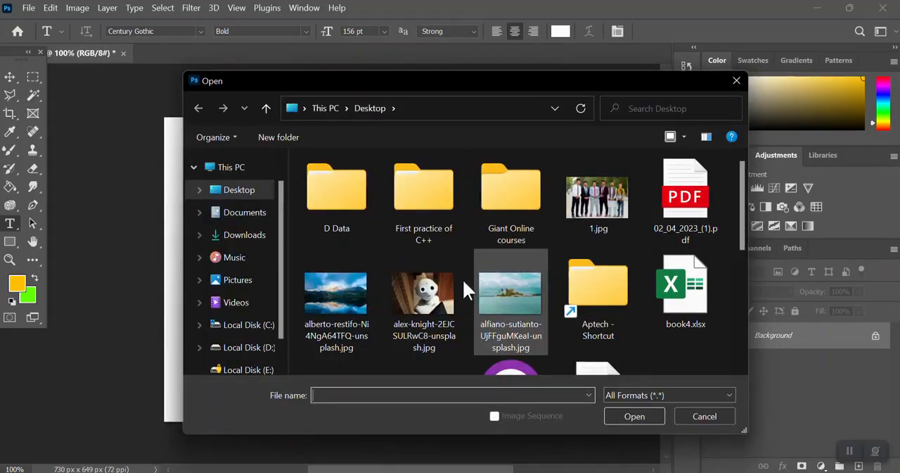
pyautogui.click(417, 299)
pyautogui.doubleClick(416, 299)
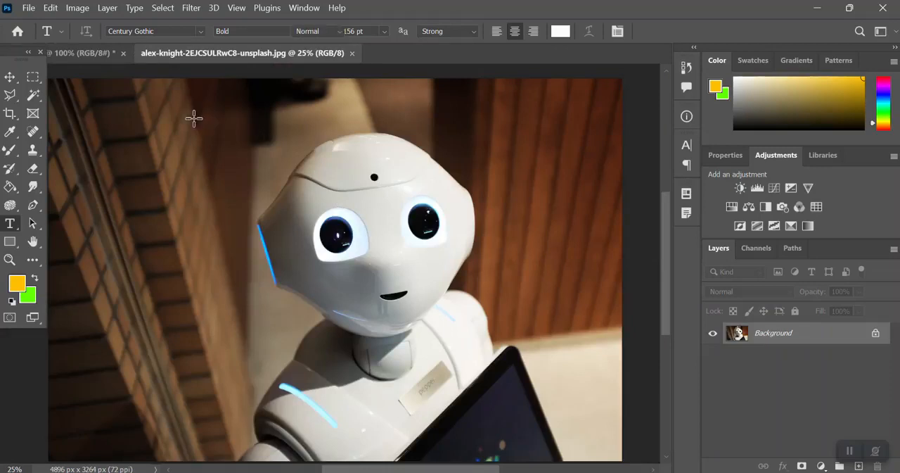
# Step: Copy a rectangular area of about 3100 by 2760 px around the robot and paste it into the blank white document
pyautogui.press('m')
pyautogui.moveTo(190, 115); pyautogui.dragTo(555, 433)
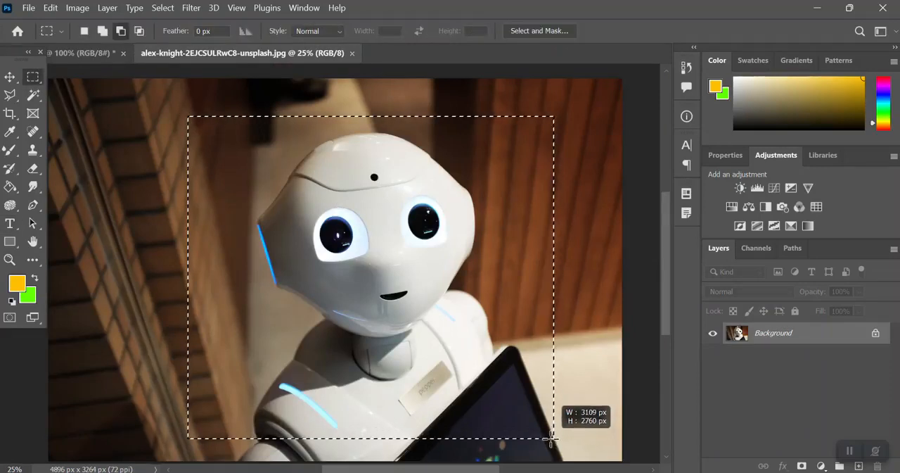
pyautogui.hotkey('ctrl', 'd')
pyautogui.hotkey('ctrl', 'c')
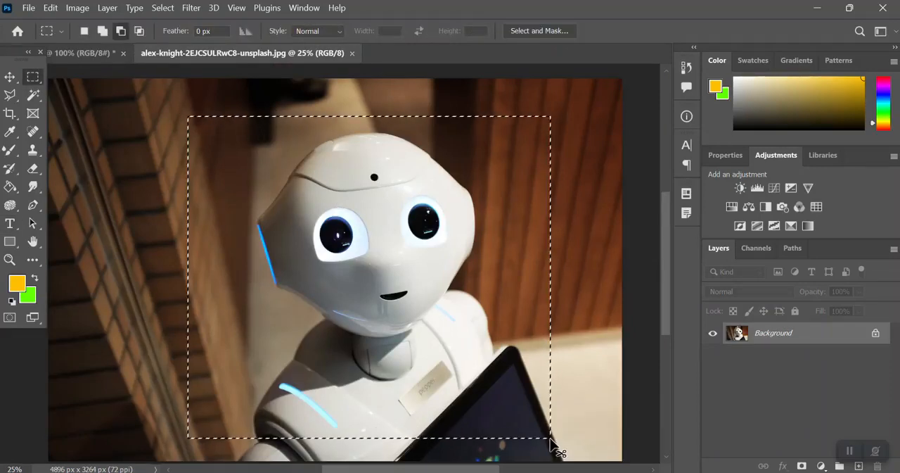
pyautogui.click(103, 53)
pyautogui.hotkey('ctrl', 'v')
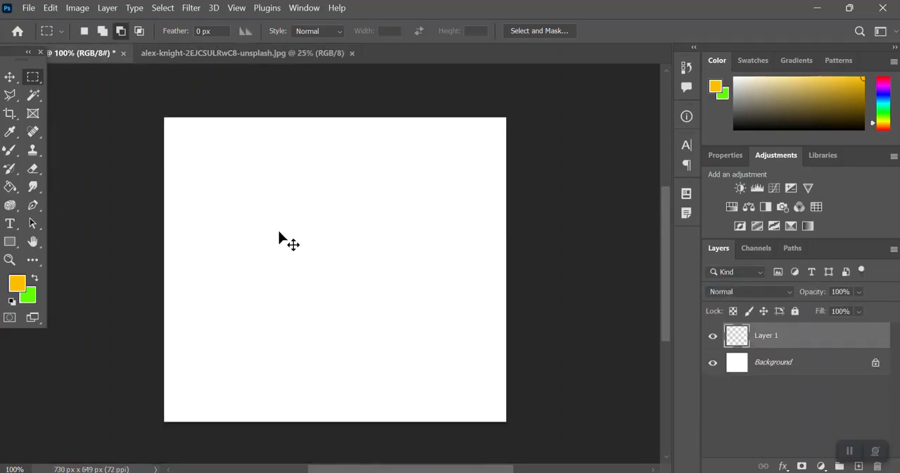
# Step: Scale the pasted robot picture to about 10.5% and place it near the upper-left corner of the white canvas
pyautogui.hotkey('ctrl', 't')
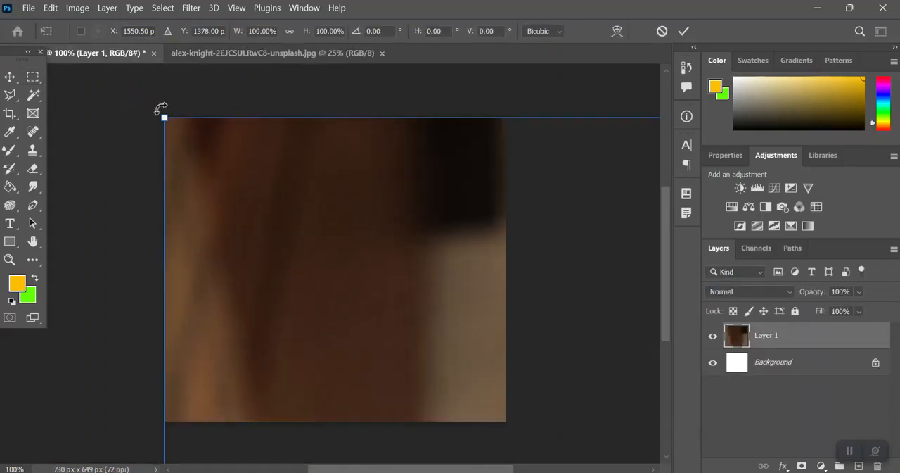
pyautogui.moveTo(163, 116); pyautogui.dragTo(545, 468)
pyautogui.hotkey('ctrl', '0')
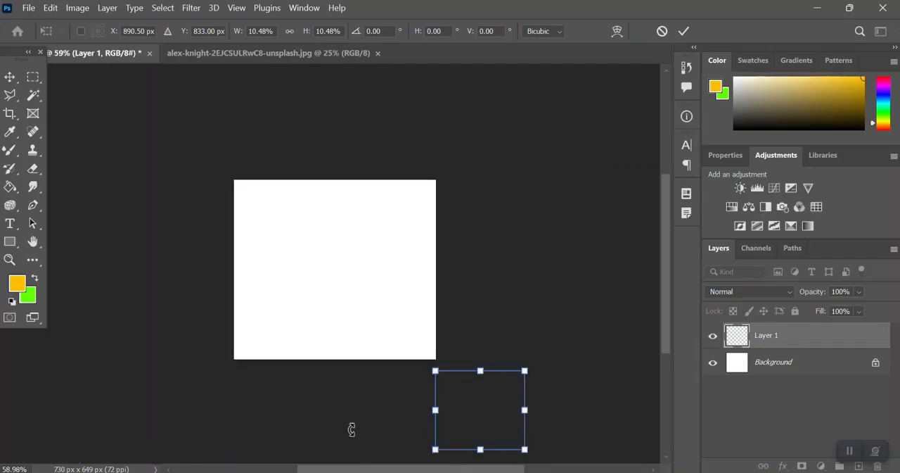
pyautogui.moveTo(465, 416); pyautogui.dragTo(262, 233)
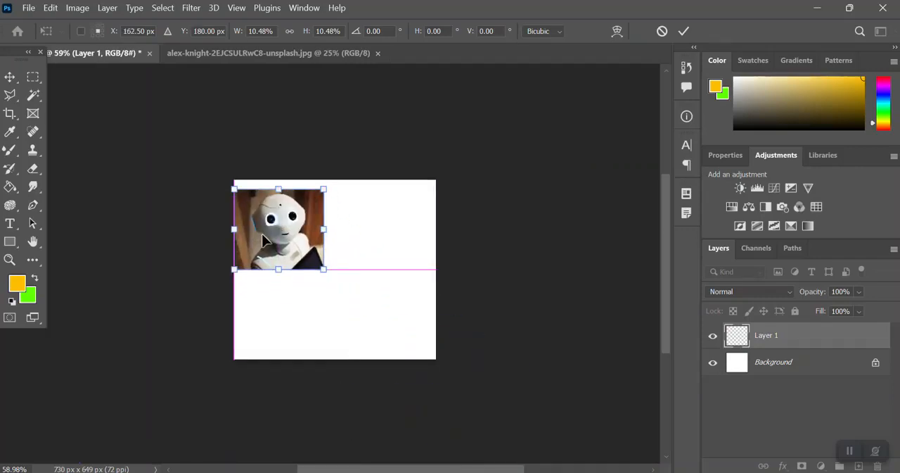
pyautogui.hotkey('ctrl', '0')
pyautogui.hotkey('ctrl', '-')
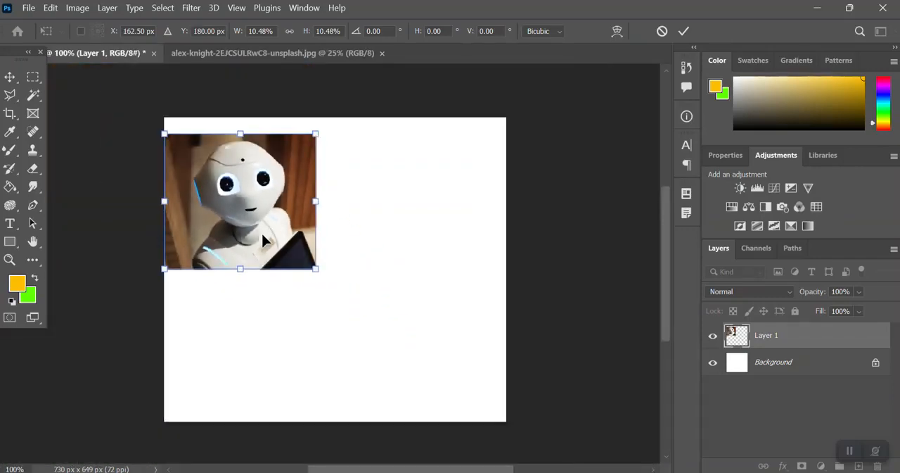
pyautogui.press('Return')
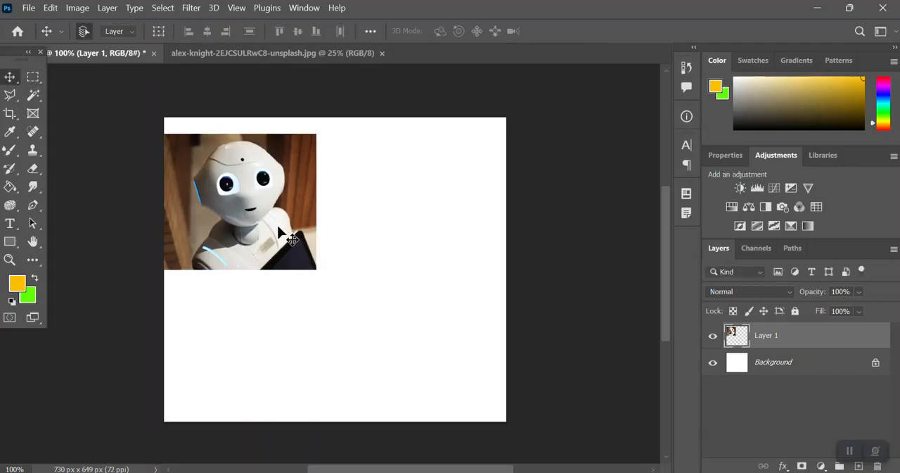
pyautogui.moveTo(279, 232); pyautogui.dragTo(310, 225)
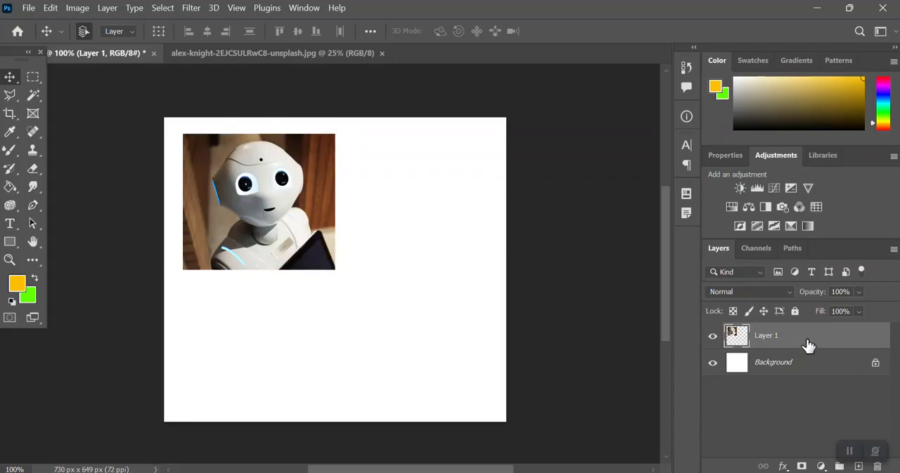
# Step: Duplicate the robot layer and move the copy diagonally down and right to the canvas centre, overlapping the original
pyautogui.rightClick(809, 345)
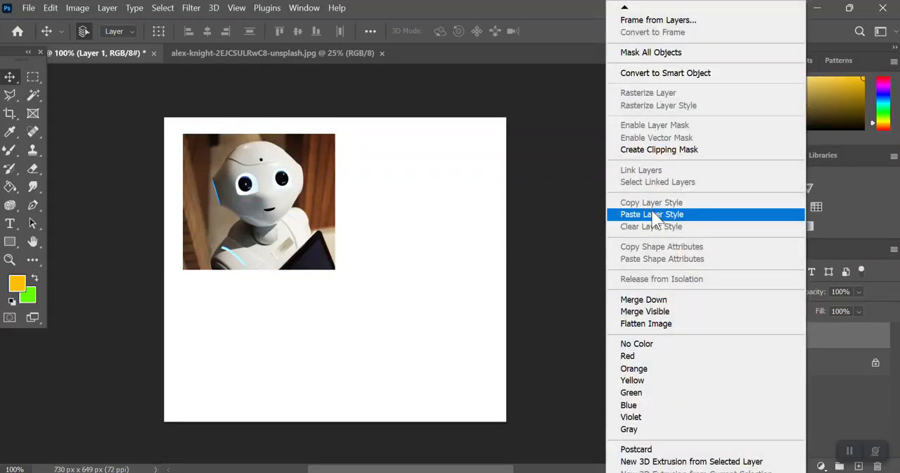
pyautogui.moveTo(625, 8)
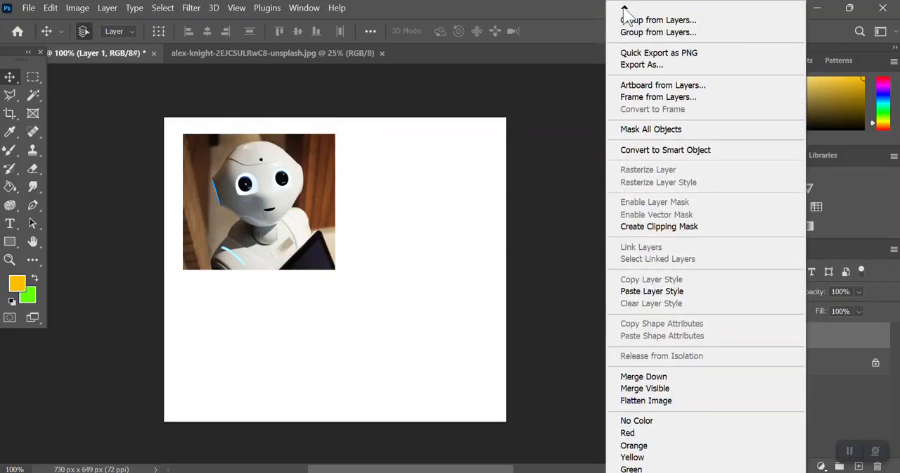
pyautogui.click(652, 45)
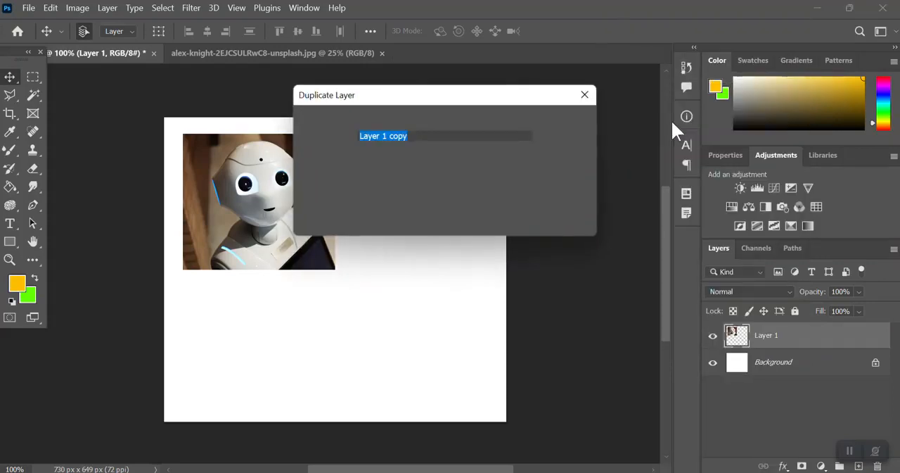
pyautogui.moveTo(271, 186); pyautogui.dragTo(372, 249)
# Step: Duplicate Layer 1 copy and move the new copy to the lower-right corner of the canvas, overlapping the middle picture
pyautogui.rightClick(785, 346)
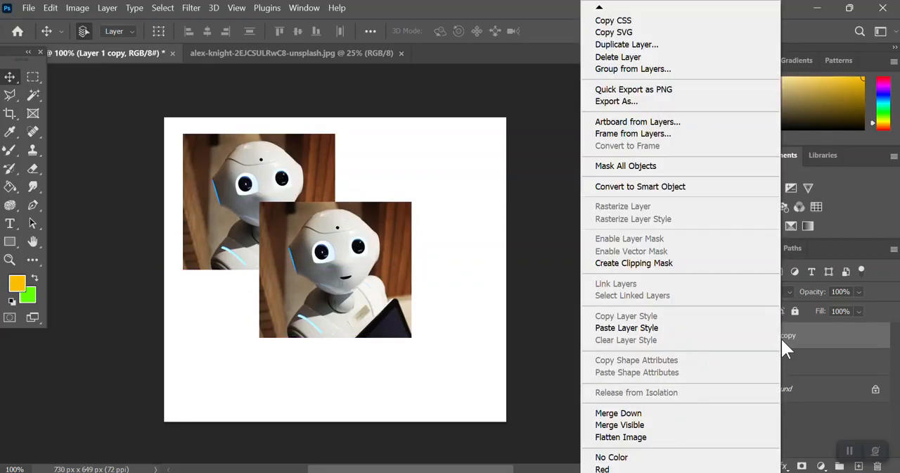
pyautogui.click(661, 45)
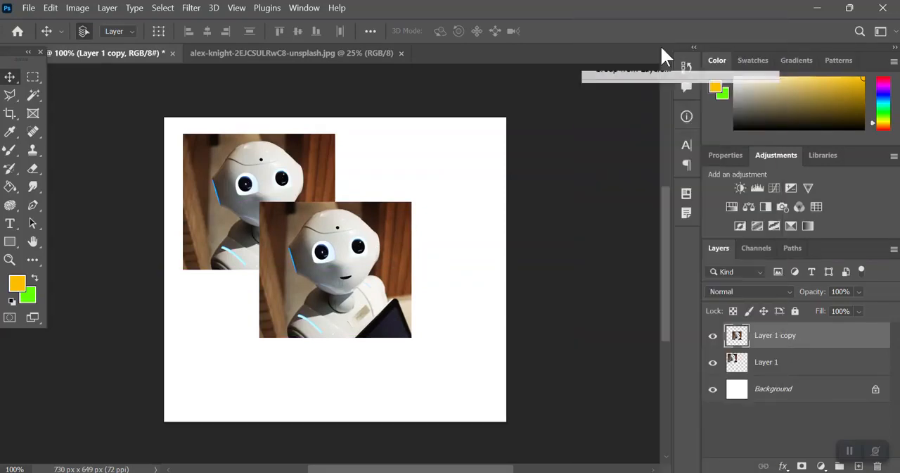
pyautogui.click(563, 124)
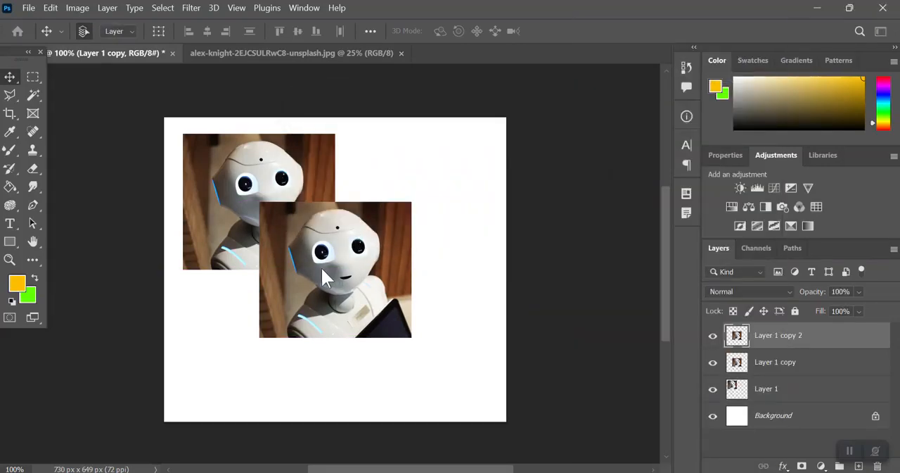
pyautogui.moveTo(324, 269); pyautogui.dragTo(413, 338)
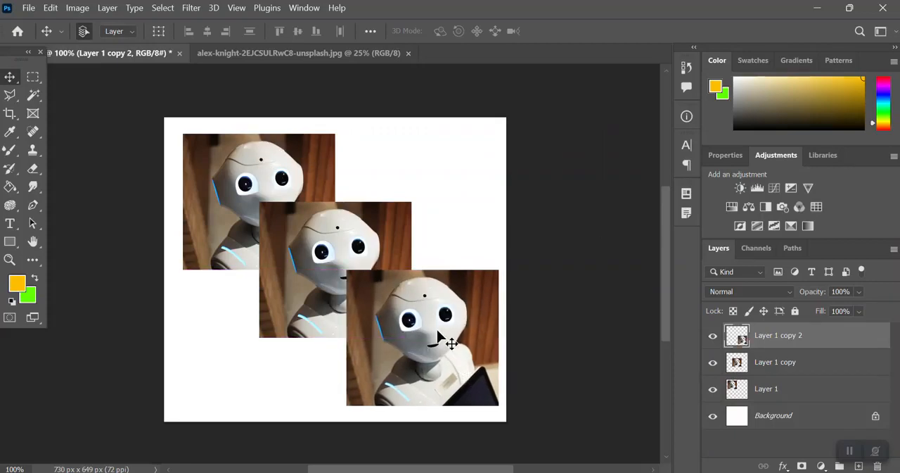
pyautogui.hotkey('ctrl', '+')
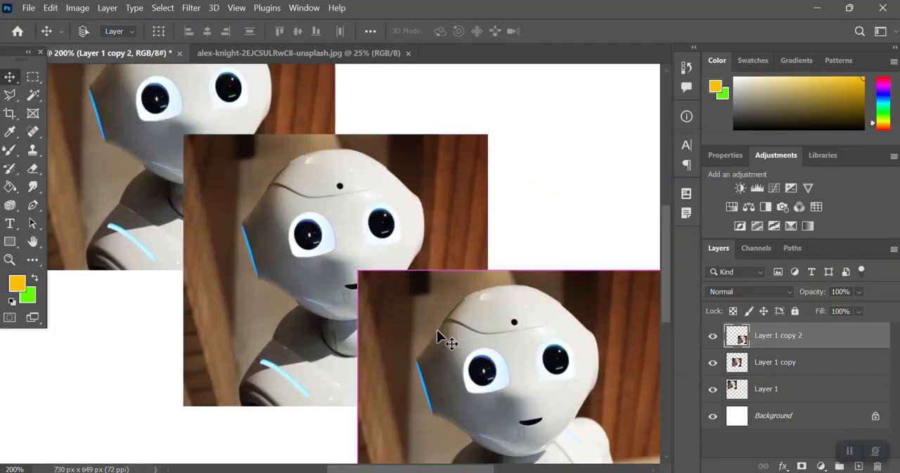
pyautogui.hotkey('ctrl', '-')
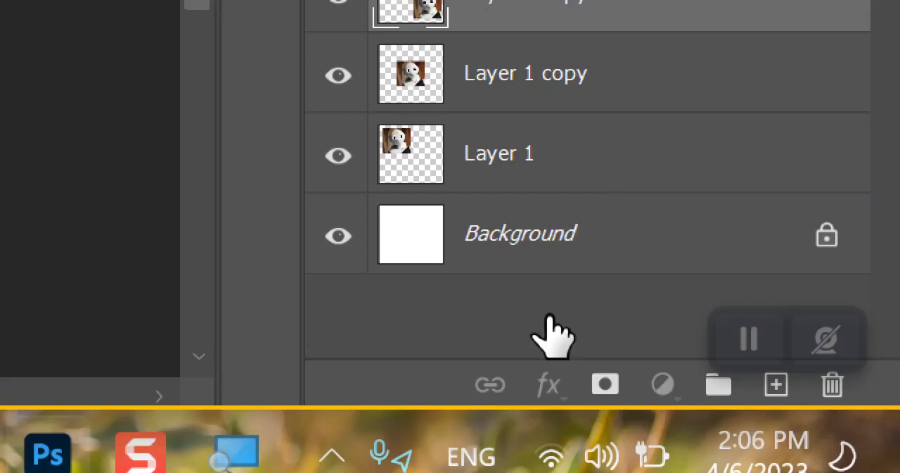
# Step: Give Layer 1 a Drop Shadow with a -17° angle, 35 px distance and 7% spread
pyautogui.click(492, 144)
pyautogui.click(549, 384)
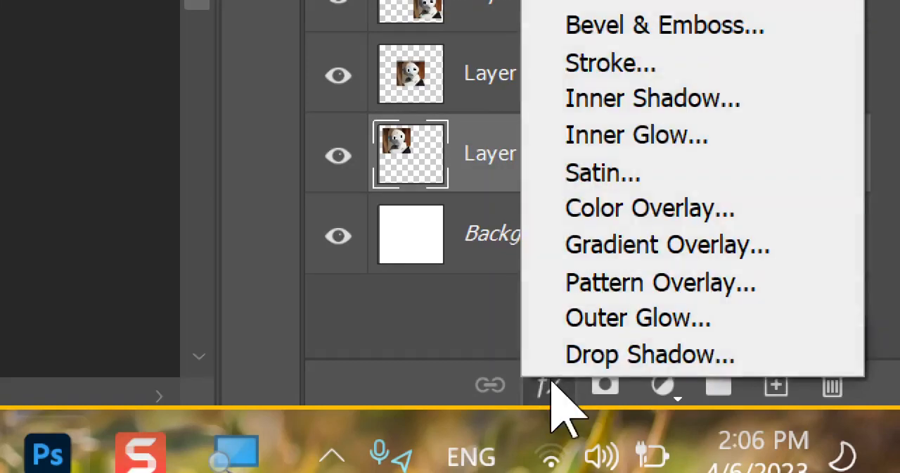
pyautogui.click(616, 353)
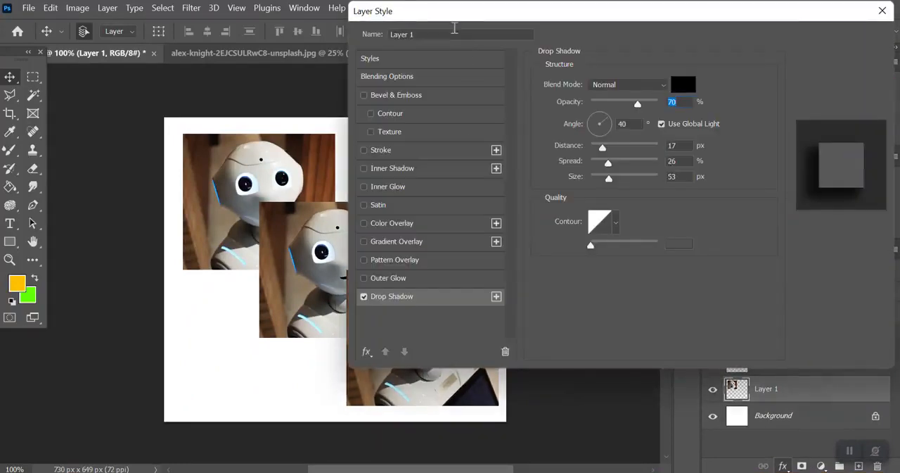
pyautogui.moveTo(440, 13); pyautogui.dragTo(505, 21)
pyautogui.moveTo(305, 150); pyautogui.dragTo(282, 144)
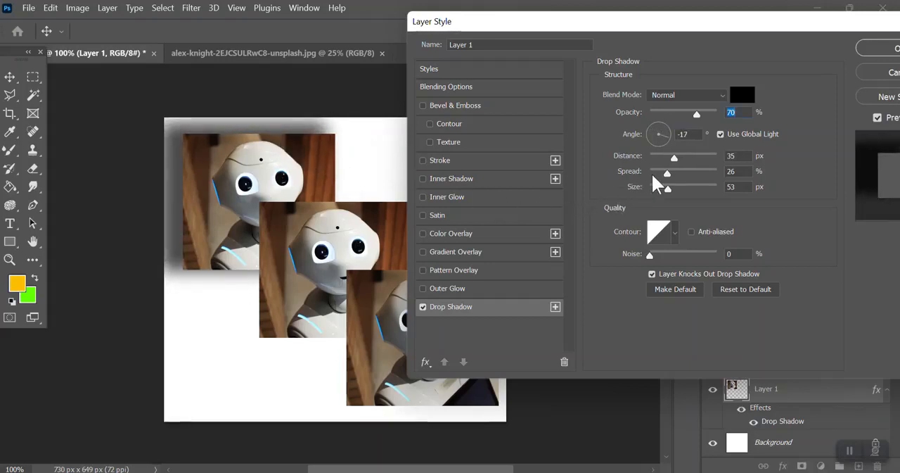
pyautogui.click(659, 173)
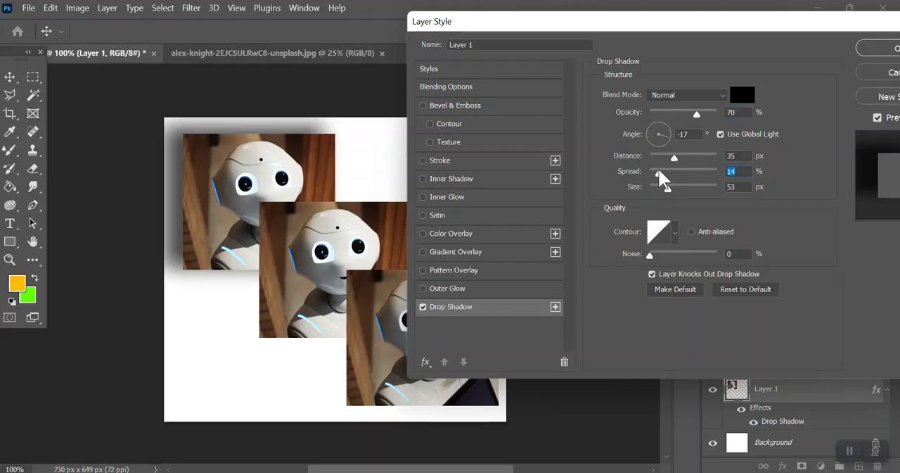
pyautogui.moveTo(660, 172); pyautogui.dragTo(655, 172)
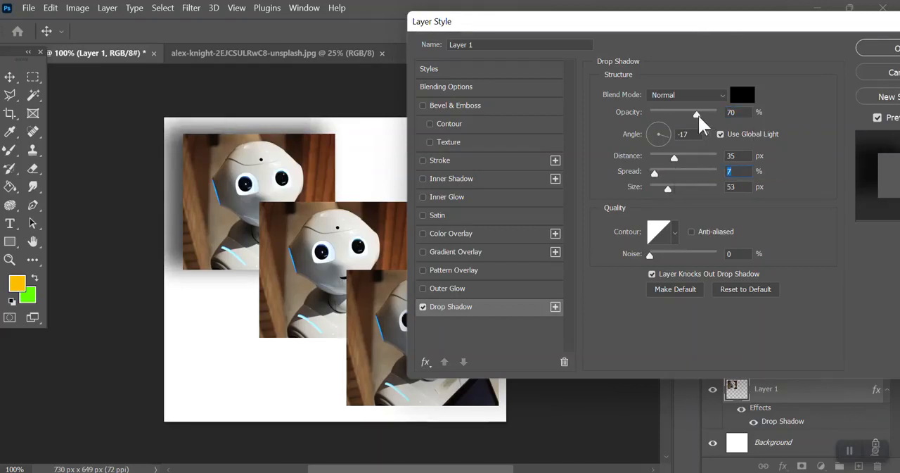
pyautogui.press('Return')
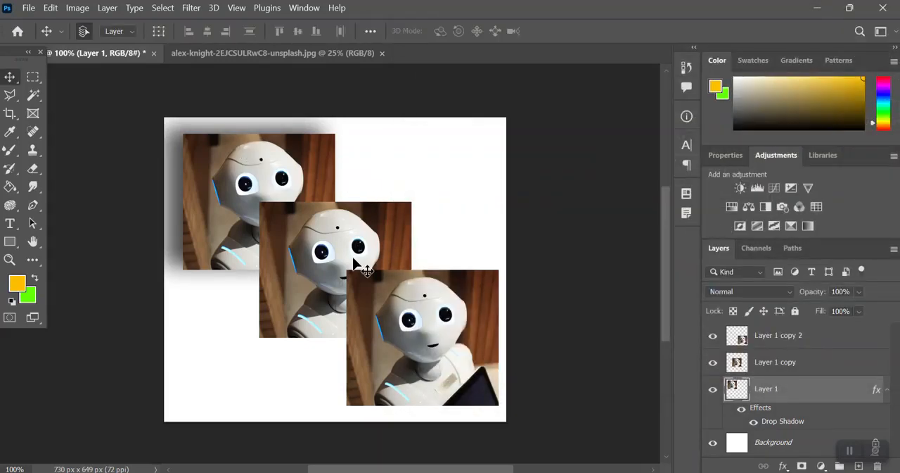
# Step: Copy the layer style from Layer 1 and paste it onto Layer 1 copy and Layer 1 copy 2
pyautogui.hotkey('ctrl', '+')
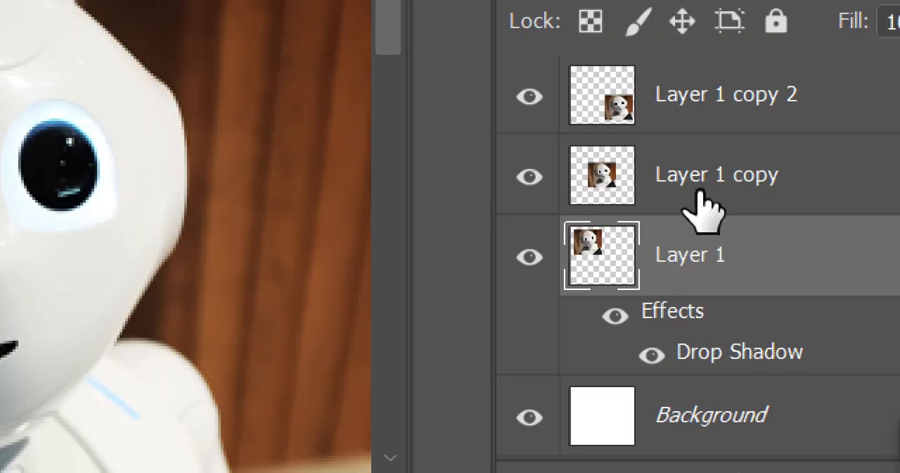
pyautogui.rightClick(689, 246)
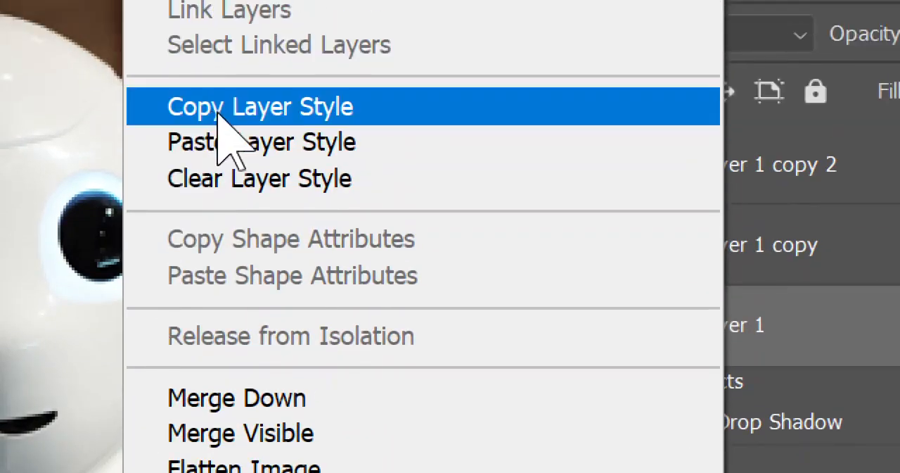
pyautogui.click(223, 113)
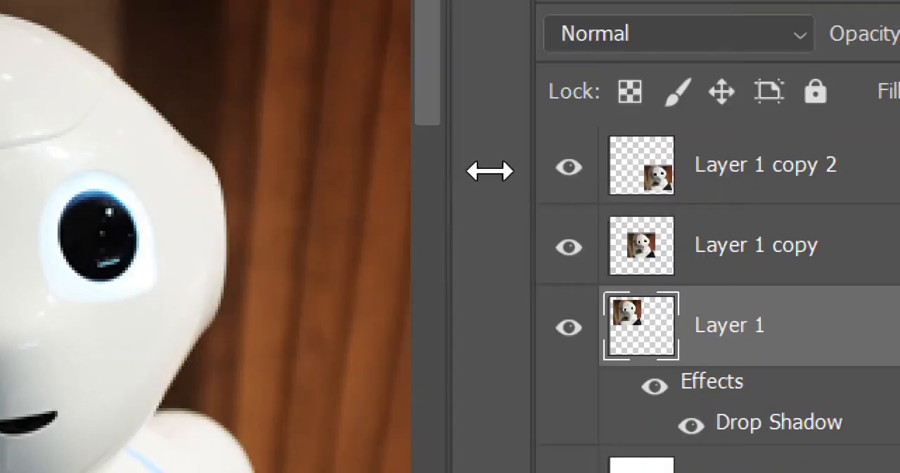
pyautogui.click(788, 271)
pyautogui.rightClick(788, 271)
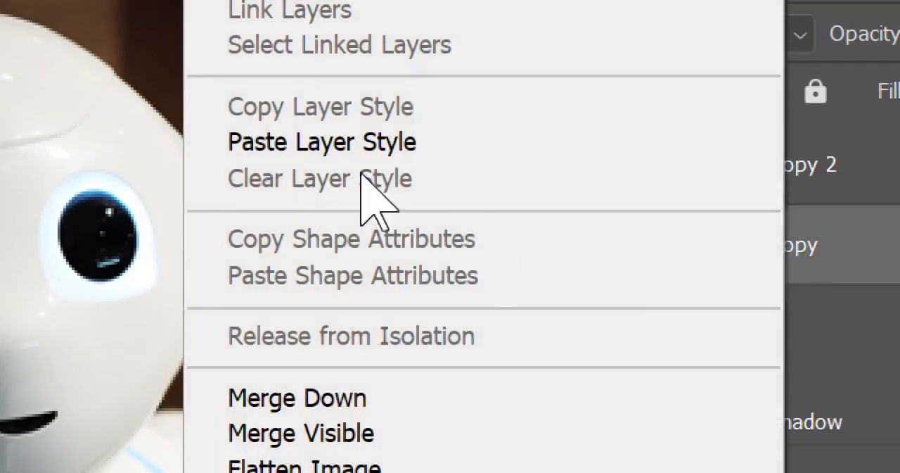
pyautogui.click(344, 148)
pyautogui.click(748, 173)
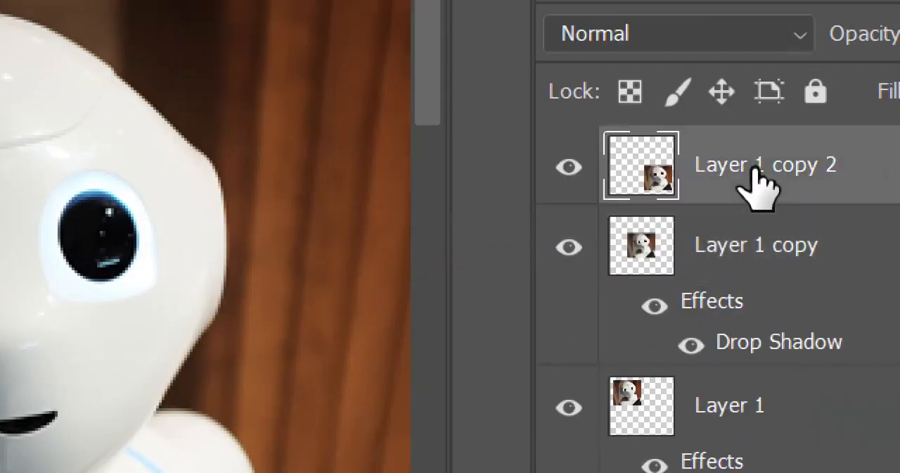
pyautogui.rightClick(756, 181)
pyautogui.click(422, 144)
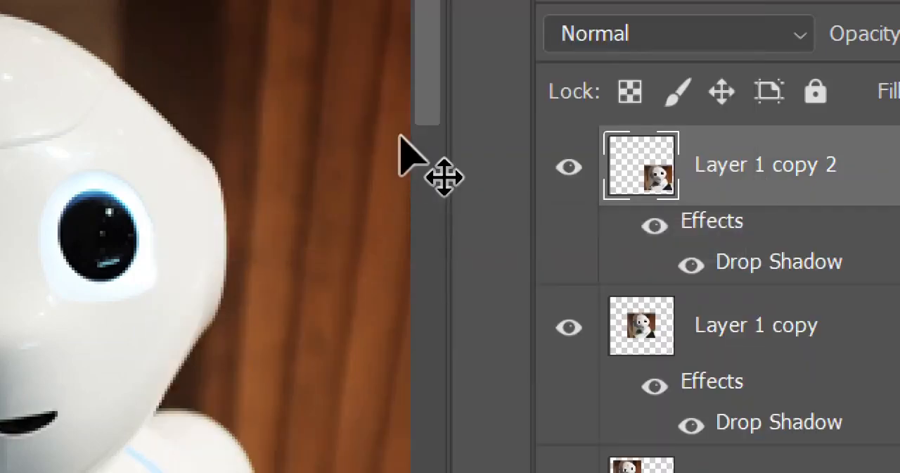
pyautogui.hscroll(5, 402, 162)
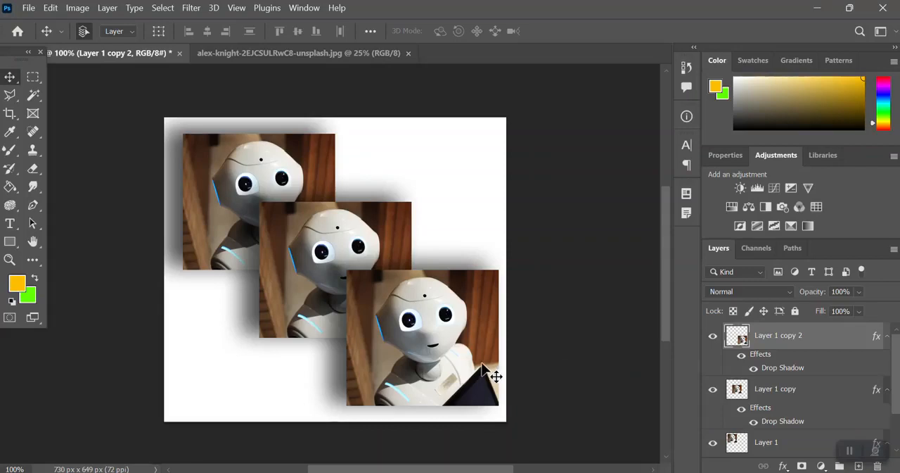
# Step: Move Layer 1 copy 2 slightly up and left, and undo all robot picture edits back to the blank white canvas
pyautogui.moveTo(483, 367); pyautogui.dragTo(452, 349)
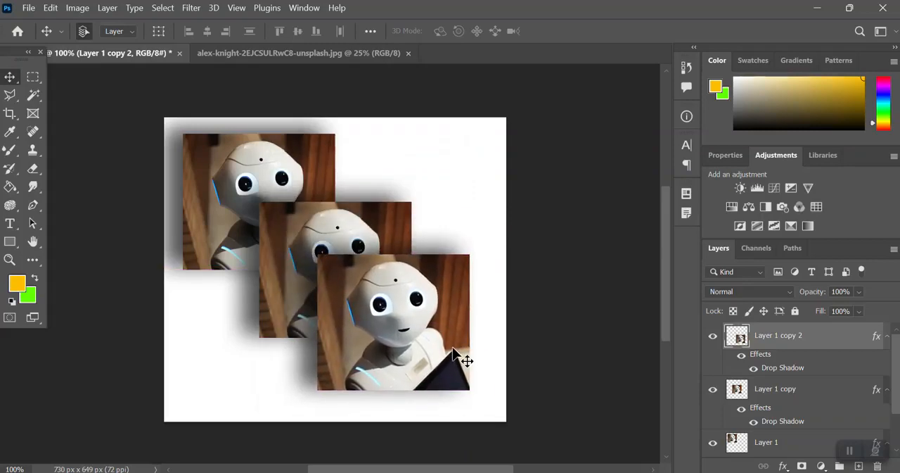
pyautogui.hotkey('ctrl', 'z')
pyautogui.hotkey('ctrl', 'z')
pyautogui.hotkey('ctrl', 'z')
pyautogui.hotkey('ctrl', 'z')
pyautogui.hotkey('ctrl', 'z')
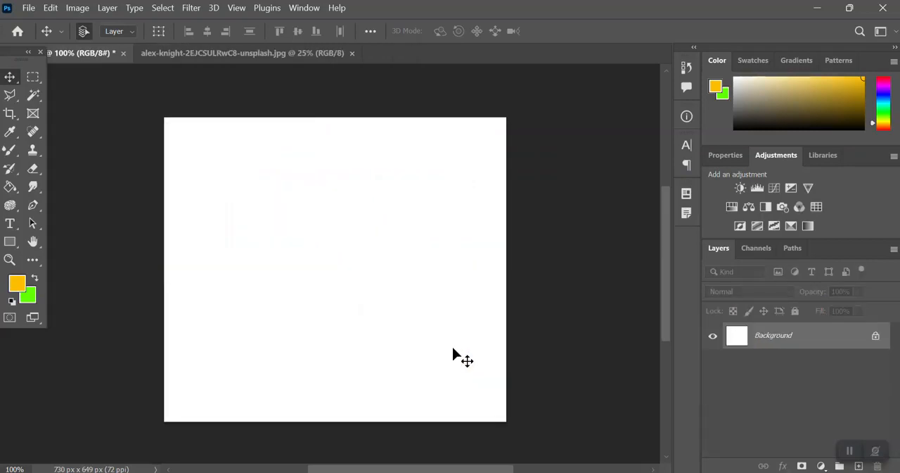
# Step: Close the blank Untitled-1 document without saving it, and close the robot photo
pyautogui.hotkey('ctrl', 'w')
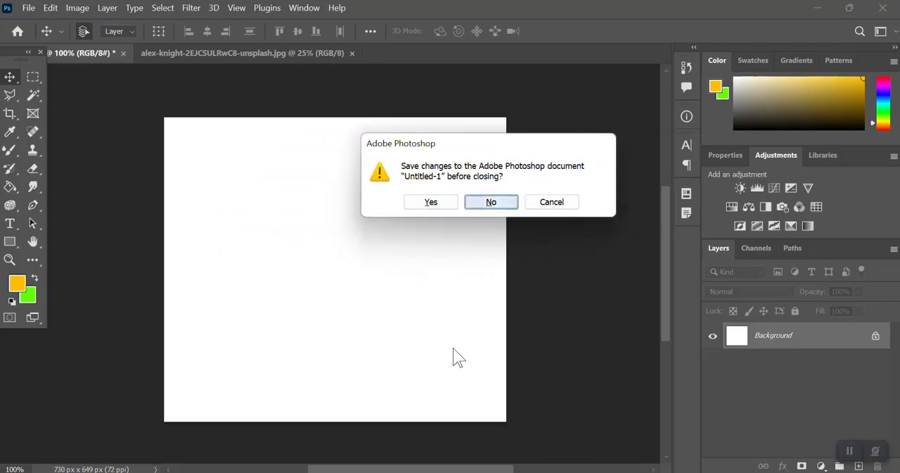
pyautogui.press('Return')
pyautogui.hotkey('ctrl', 'd')
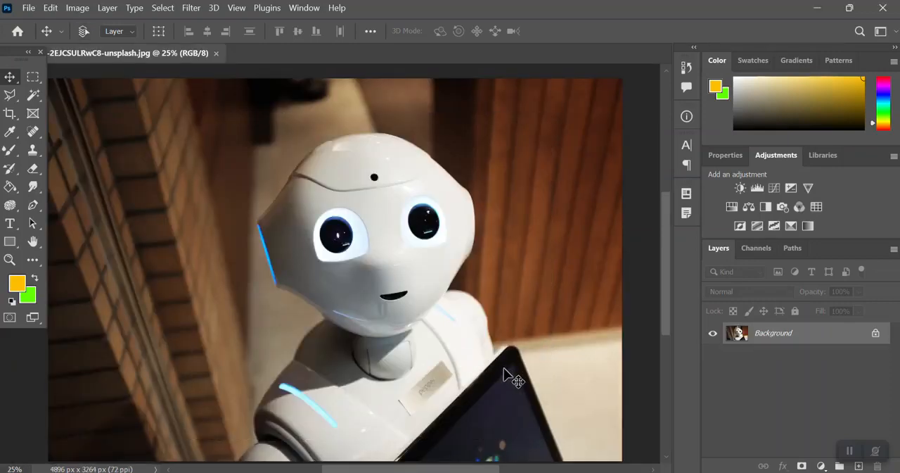
pyautogui.hotkey('ctrl', 'w')
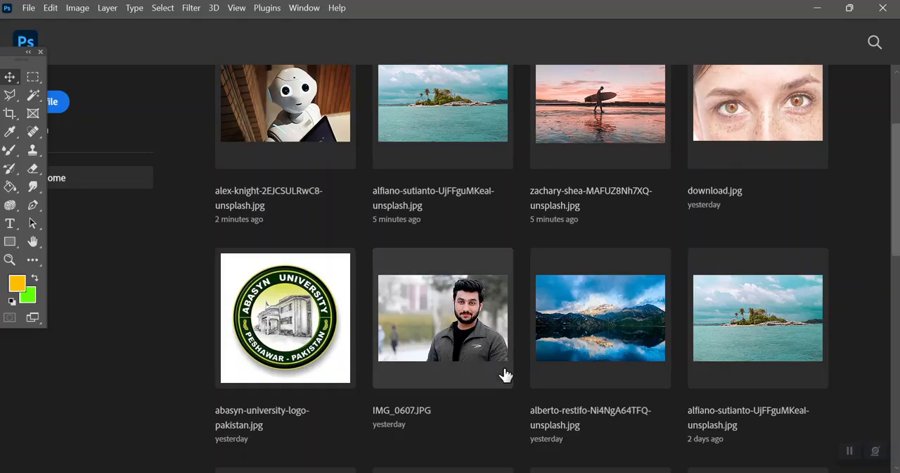
# Step: Create a new white document from the Clipboard preset, 3101 x 2756 px at 72 ppi
pyautogui.hotkey('ctrl', 'n')
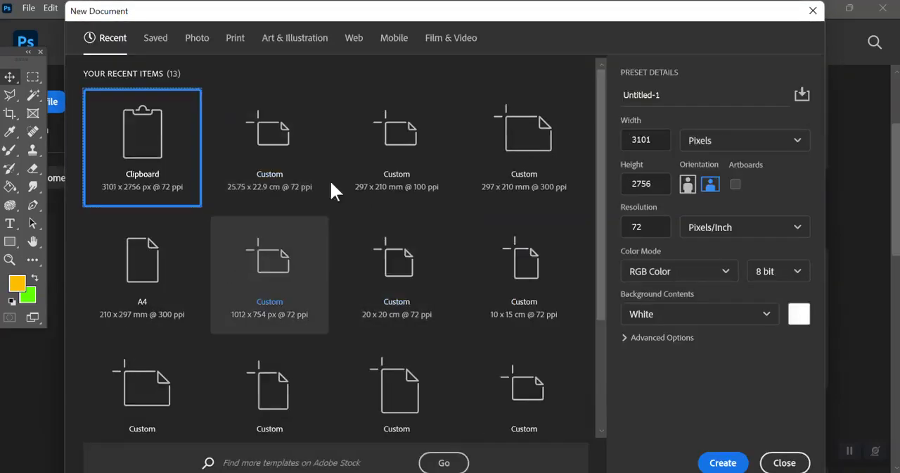
pyautogui.doubleClick(141, 141)
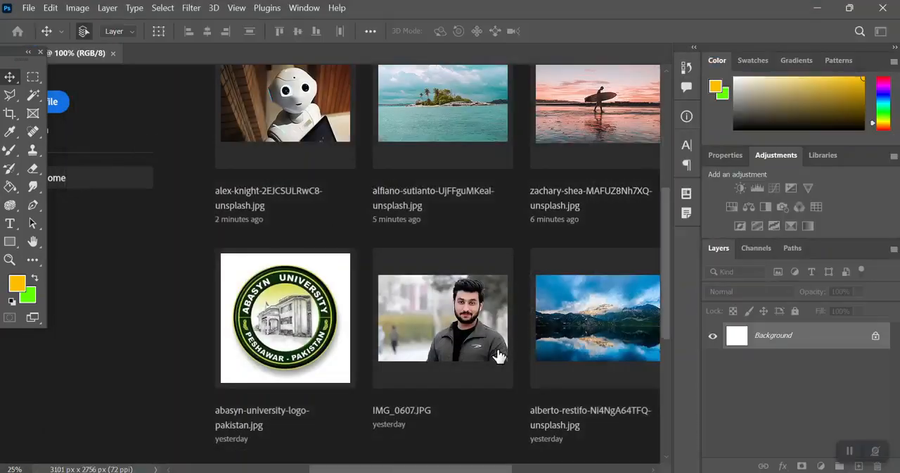
# Step: Add the text "Aptech" in Century Gothic Bold on the white canvas and colour it bright red
pyautogui.press('t')
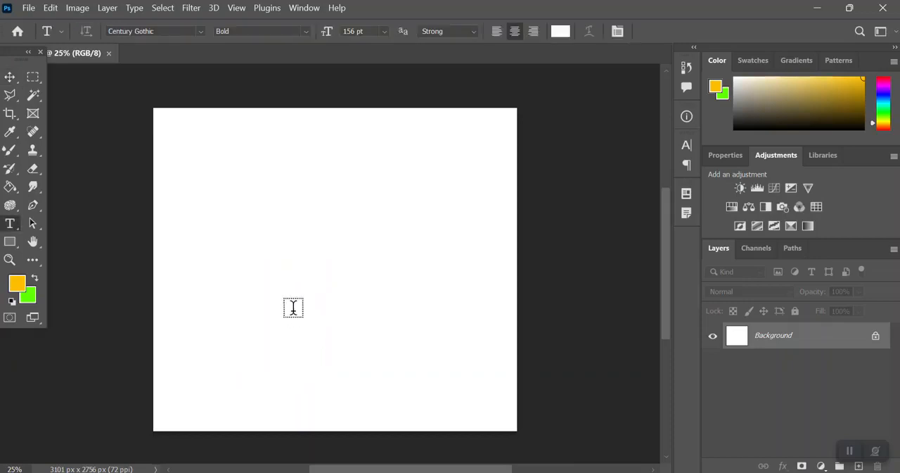
pyautogui.click(269, 250)
pyautogui.press('BackSpace')
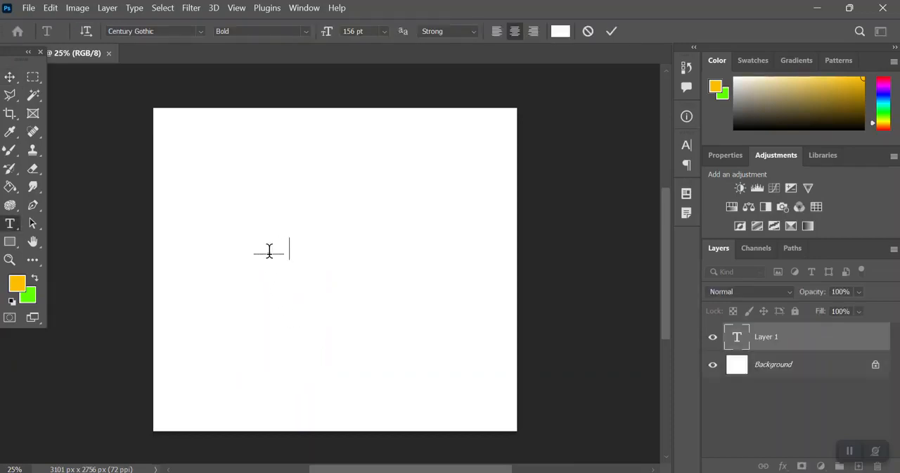
pyautogui.hotkey('ctrl', 'a')
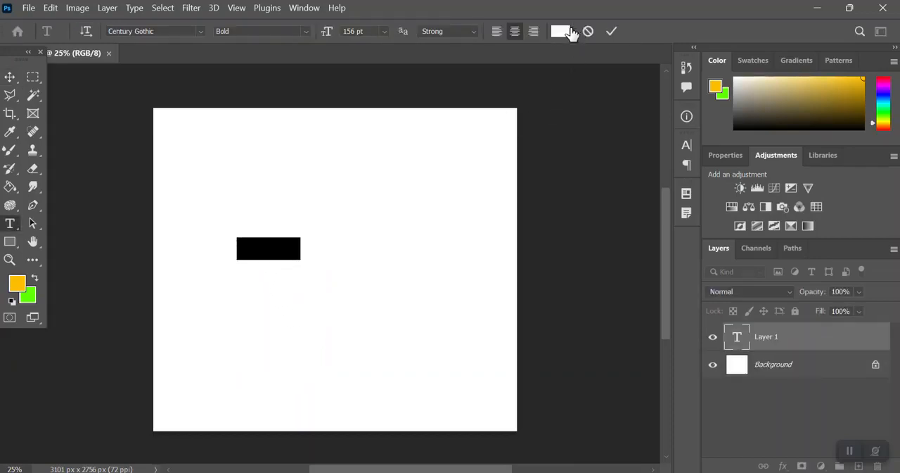
pyautogui.click(571, 33)
pyautogui.moveTo(481, 144); pyautogui.dragTo(632, 70)
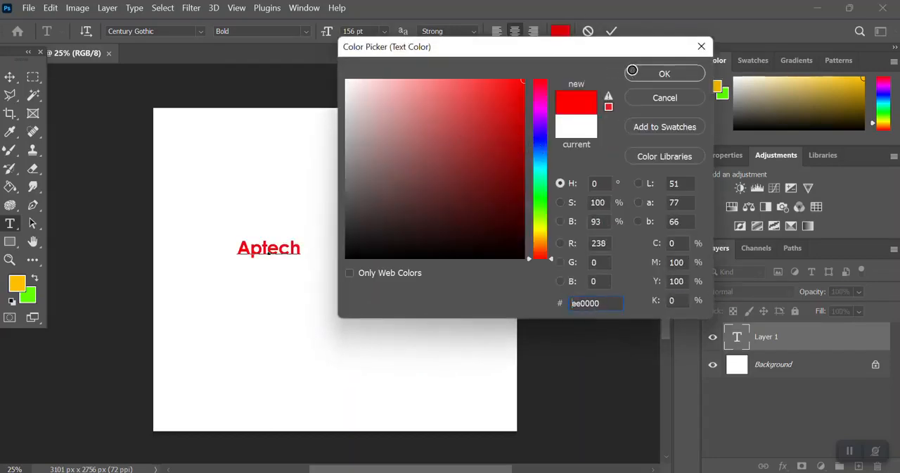
pyautogui.click(649, 75)
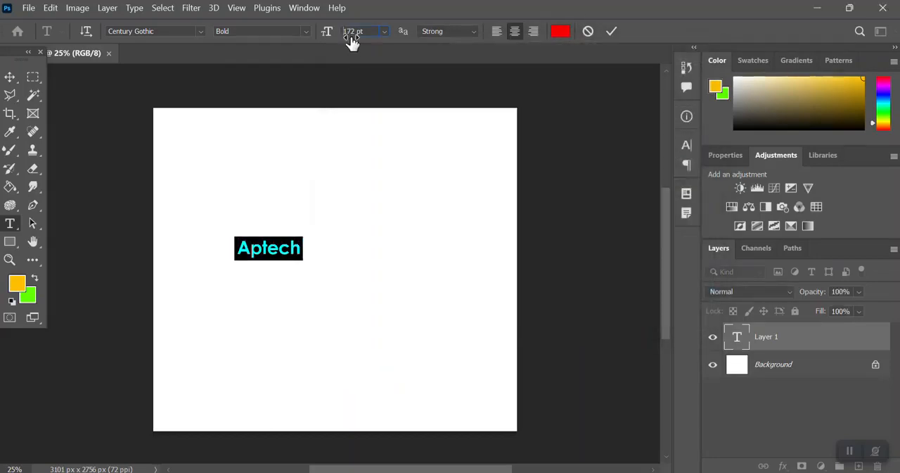
# Step: Enlarge the Aptech text to 581 pt and move it up toward the canvas's horizontal centre
pyautogui.moveTo(352, 41); pyautogui.dragTo(629, 52)
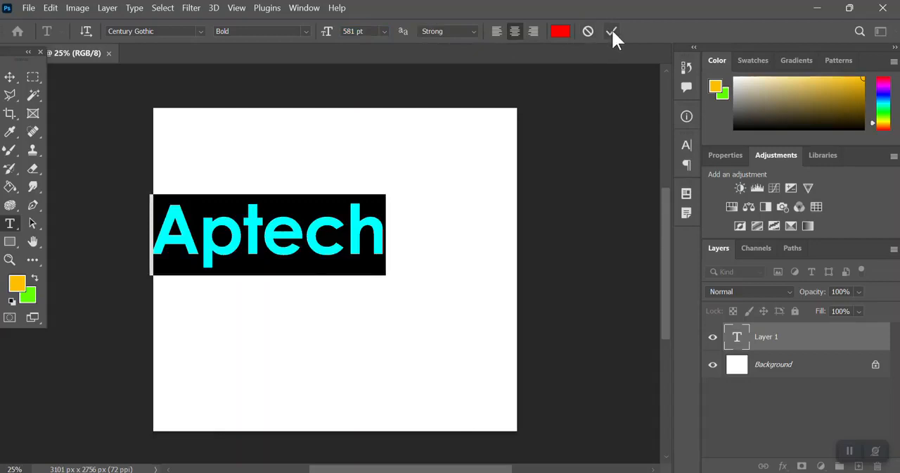
pyautogui.click(612, 31)
pyautogui.press('v')
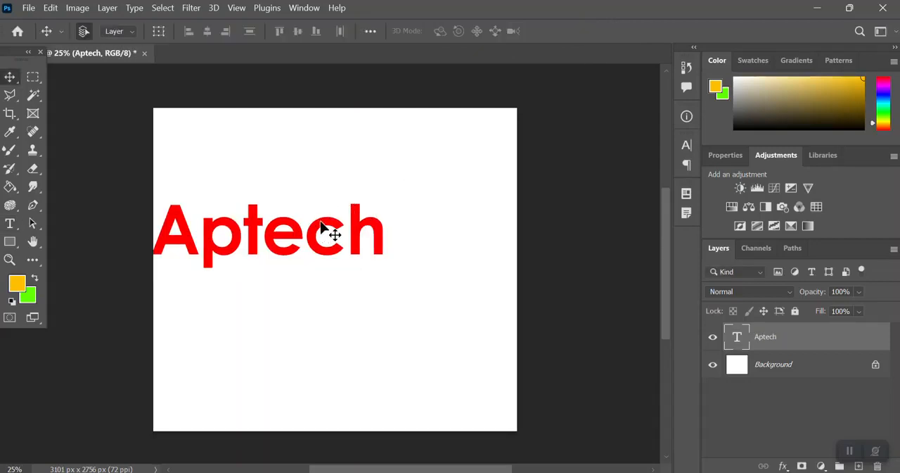
pyautogui.moveTo(321, 226); pyautogui.dragTo(394, 205)
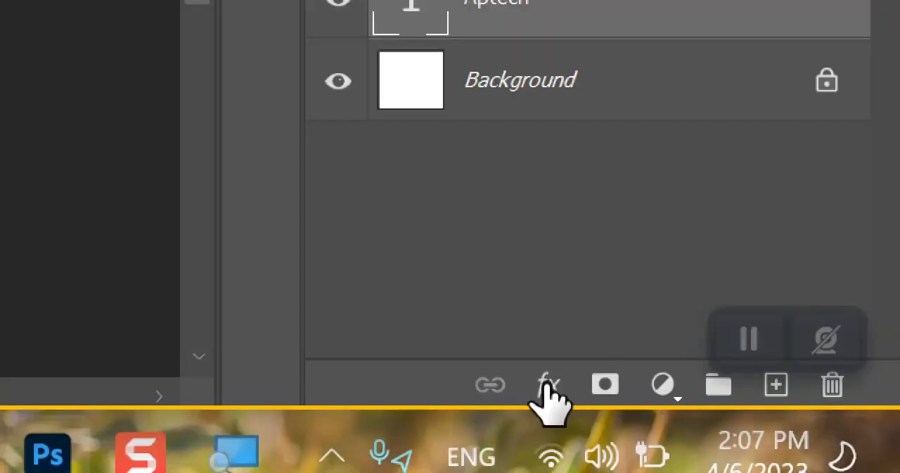
# Step: Add a Stroke layer style to the Aptech text with size 29 px and position Outside
pyautogui.click(548, 385)
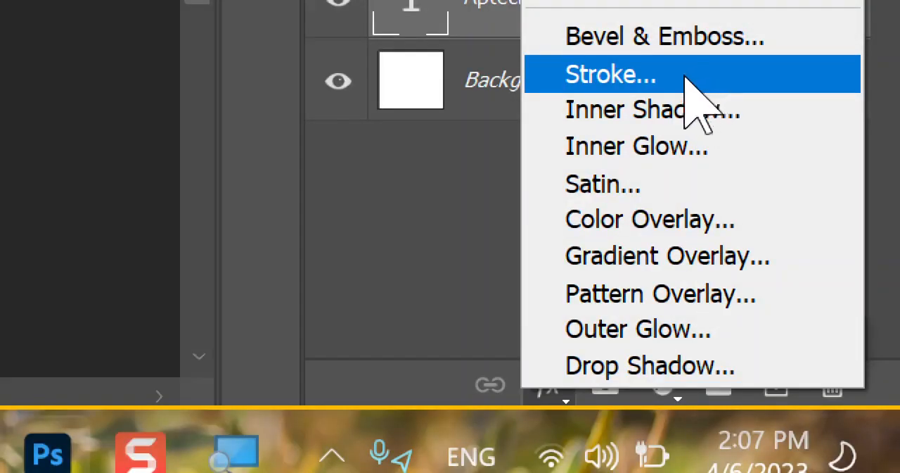
pyautogui.click(633, 83)
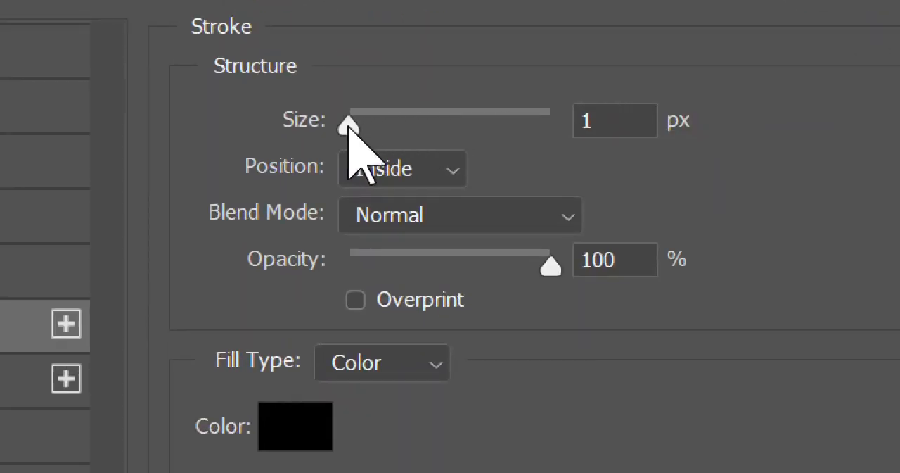
pyautogui.moveTo(350, 120); pyautogui.dragTo(382, 125)
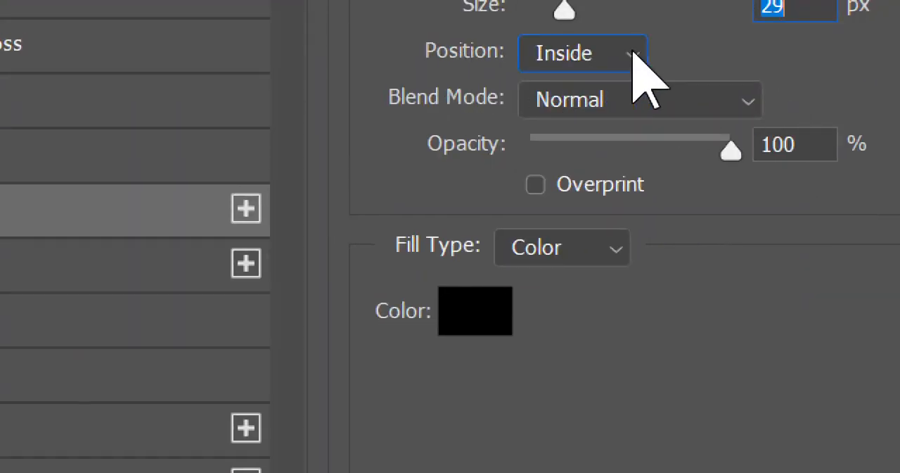
pyautogui.click(633, 54)
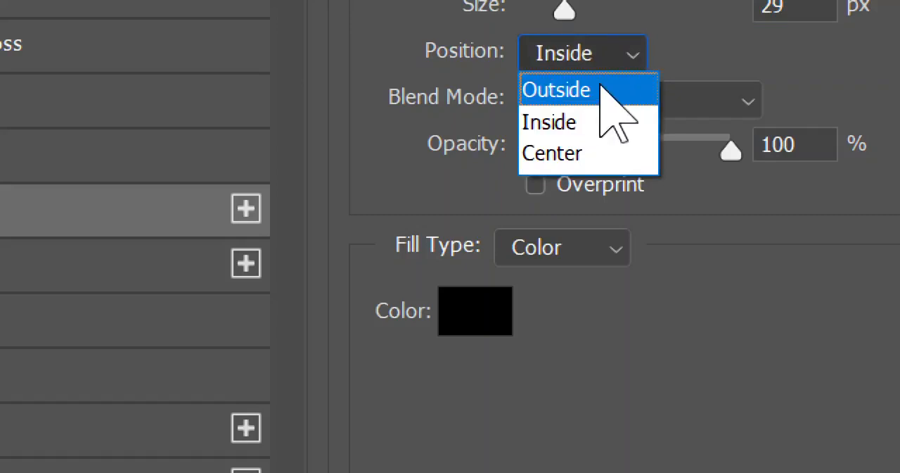
pyautogui.click(603, 90)
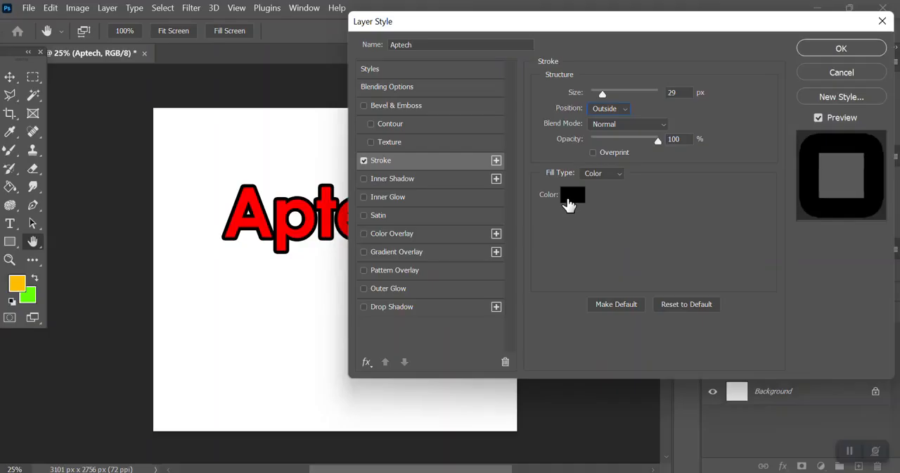
# Step: Try white as the stroke colour, and choose dark red 7f3333 instead
pyautogui.click(568, 204)
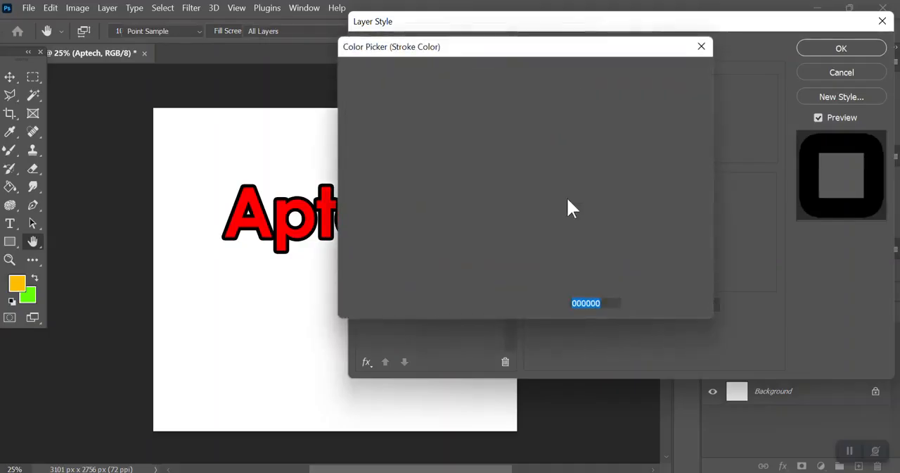
pyautogui.click(373, 128)
pyautogui.moveTo(372, 128)
pyautogui.mouseDown()
pyautogui.moveTo(362, 181)
pyautogui.moveTo(297, 63)
pyautogui.moveTo(296, 71)
pyautogui.mouseUp()
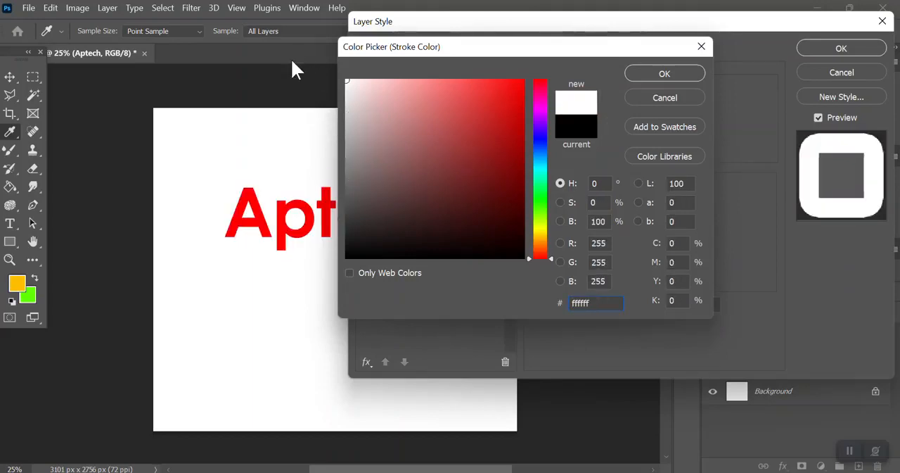
pyautogui.click(452, 169)
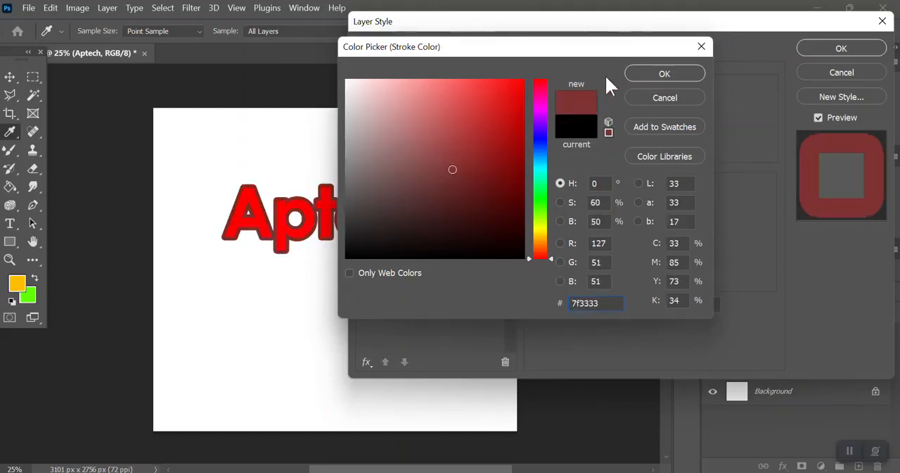
pyautogui.click(628, 74)
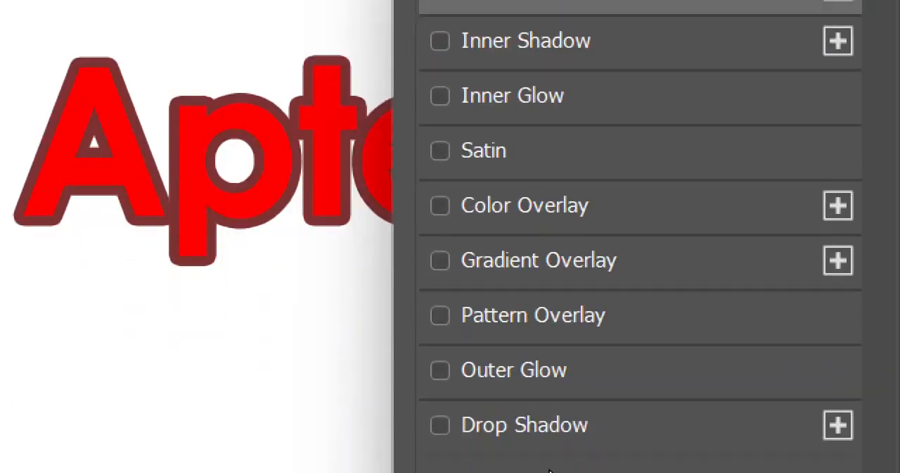
# Step: Add a Drop Shadow with 86% opacity to the text and set the stroke colour to white ffffff
pyautogui.click(441, 335)
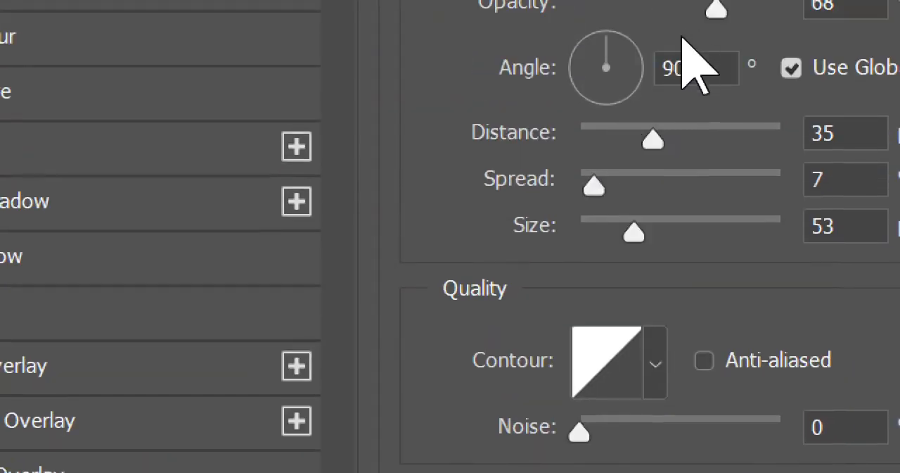
pyautogui.moveTo(717, 29); pyautogui.dragTo(753, 36)
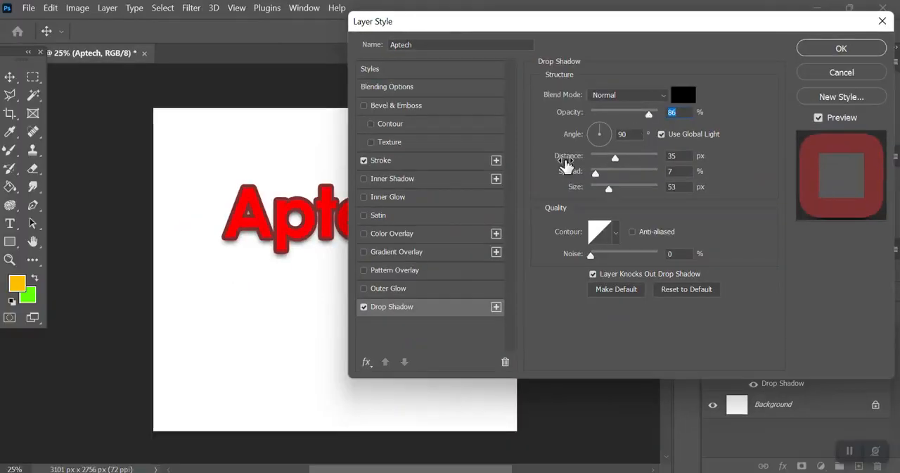
pyautogui.click(406, 161)
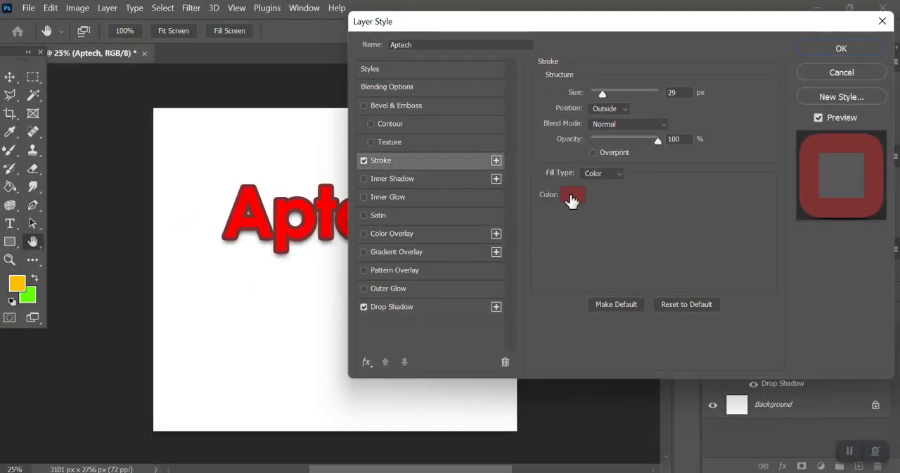
pyautogui.click(569, 195)
pyautogui.write('ffffff')
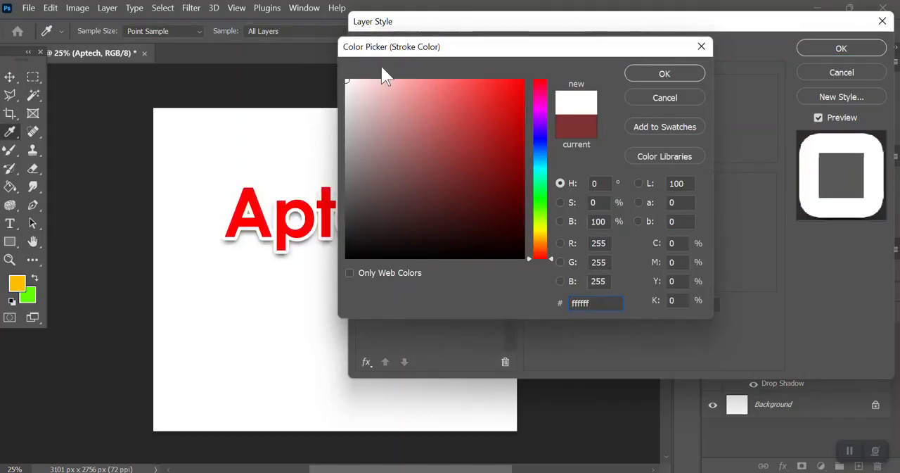
pyautogui.click(662, 73)
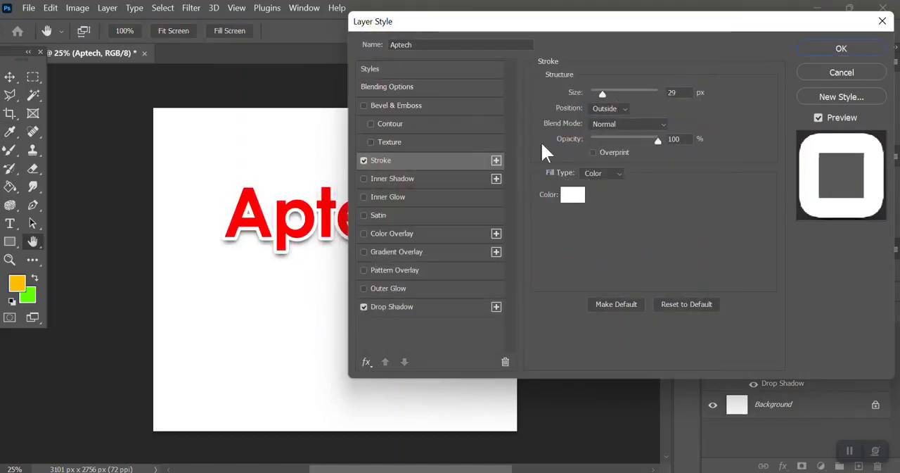
# Step: Set the drop shadow's size to 125 px, raise its opacity, and shift the shadow up and left behind the text
pyautogui.click(453, 307)
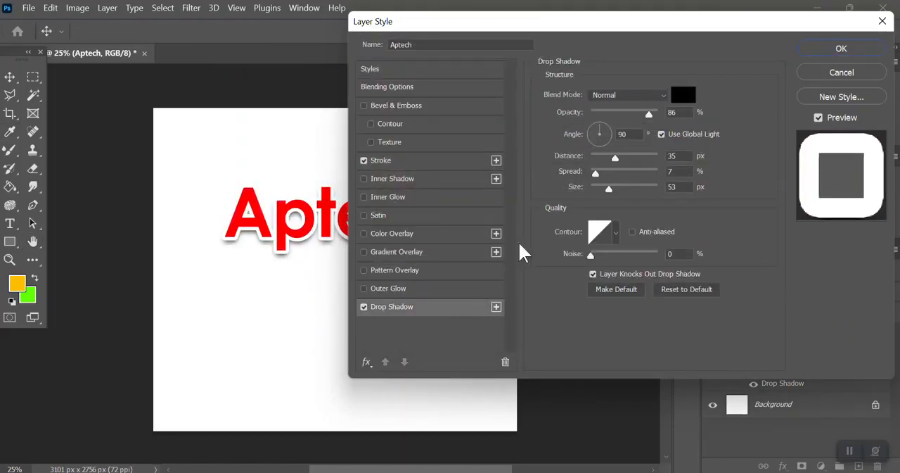
pyautogui.moveTo(610, 187); pyautogui.dragTo(628, 188)
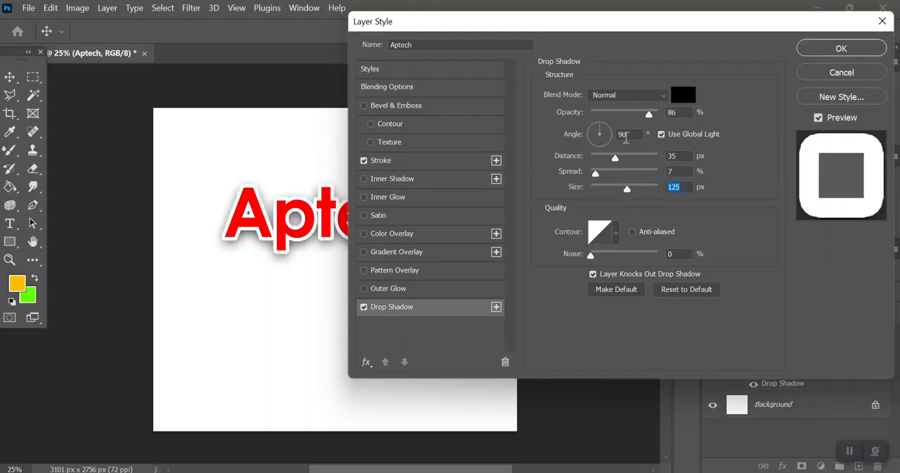
pyautogui.moveTo(649, 114); pyautogui.dragTo(662, 114)
pyautogui.moveTo(275, 241); pyautogui.dragTo(276, 237)
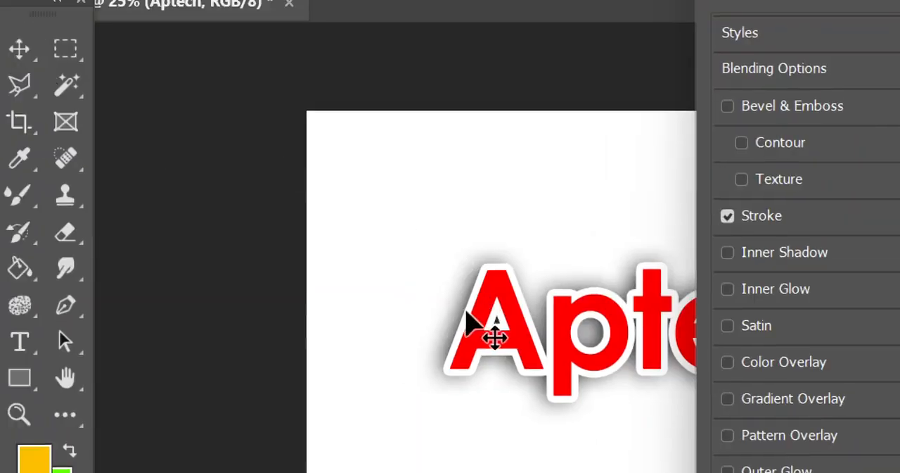
pyautogui.moveTo(467, 311)
pyautogui.mouseDown()
pyautogui.moveTo(486, 342)
pyautogui.moveTo(483, 354)
pyautogui.moveTo(485, 290)
pyautogui.moveTo(476, 305)
pyautogui.moveTo(446, 312)
pyautogui.moveTo(469, 313)
pyautogui.mouseUp()
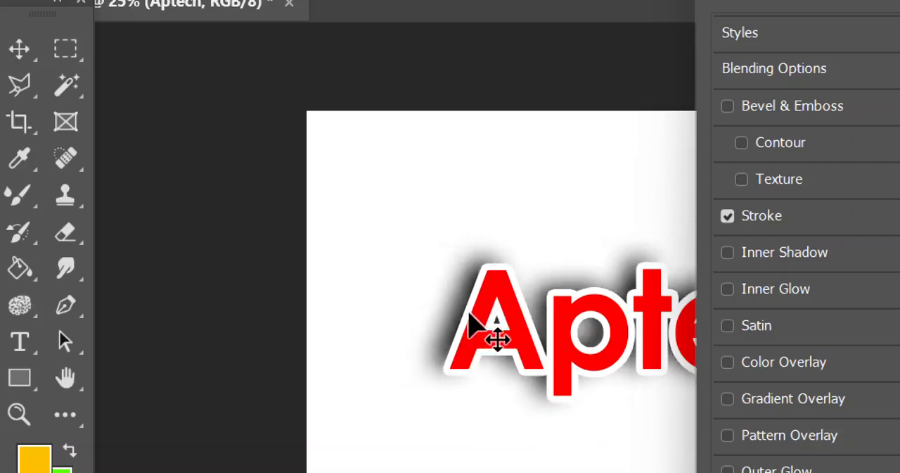
# Step: Apply the Stroke and Drop Shadow styles to the Aptech text and inspect the lettering up close
pyautogui.hotkey('ctrl', '-')
pyautogui.hotkey('ctrl', '-')
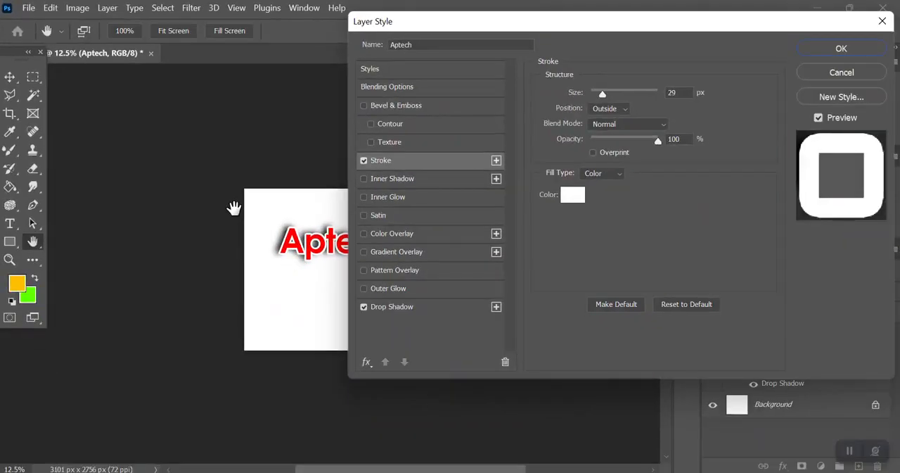
pyautogui.click(842, 48)
pyautogui.hotkey('ctrl', '+')
pyautogui.hotkey('ctrl', '+')
pyautogui.hotkey('ctrl', '+')
pyautogui.hotkey('ctrl', '+')
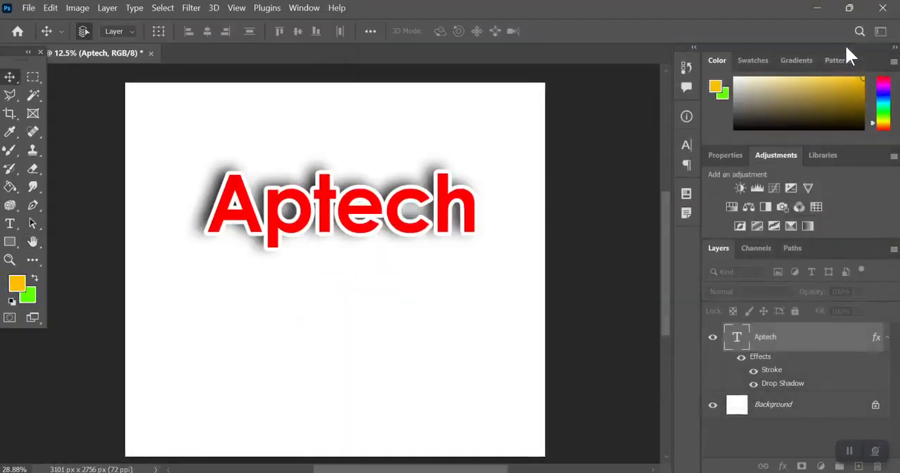
pyautogui.hotkey('ctrl', '+')
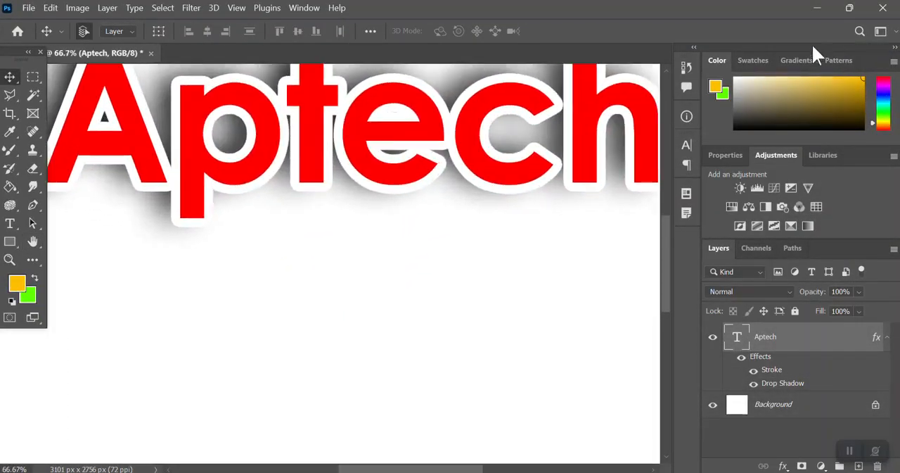
pyautogui.scroll(2, 627, 106)
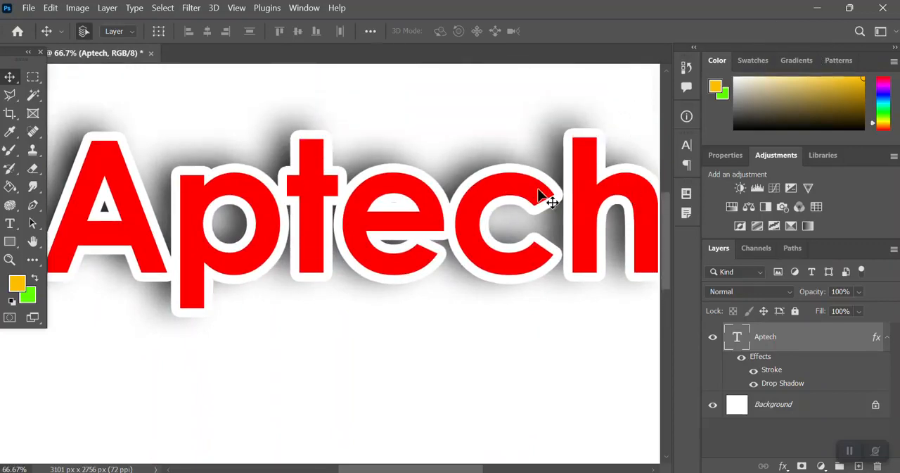
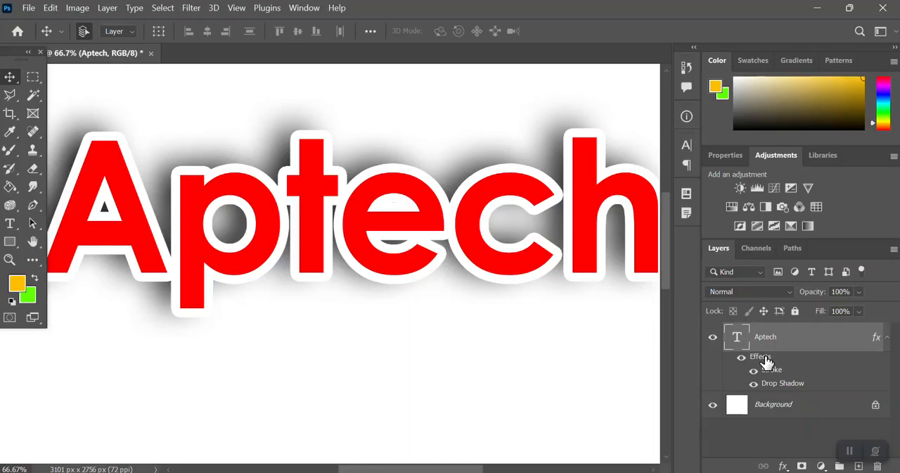
# Step: Change the fill type of the Aptech text's stroke to Gradient
pyautogui.doubleClick(765, 360)
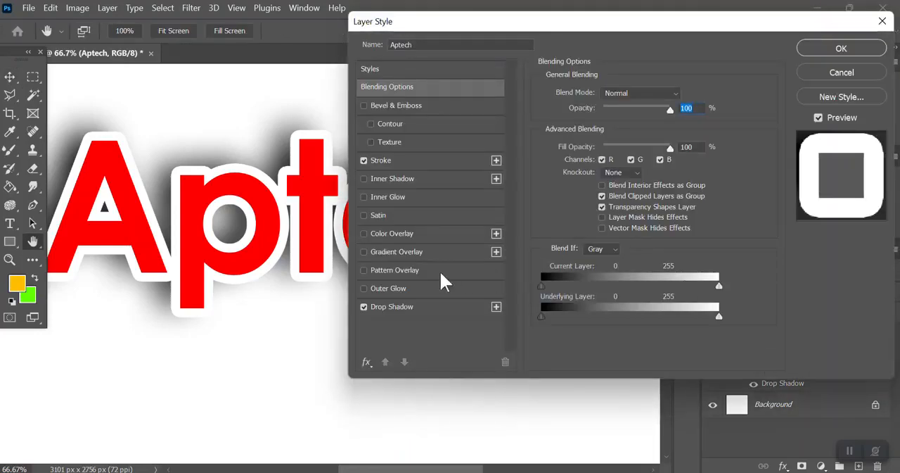
pyautogui.click(415, 162)
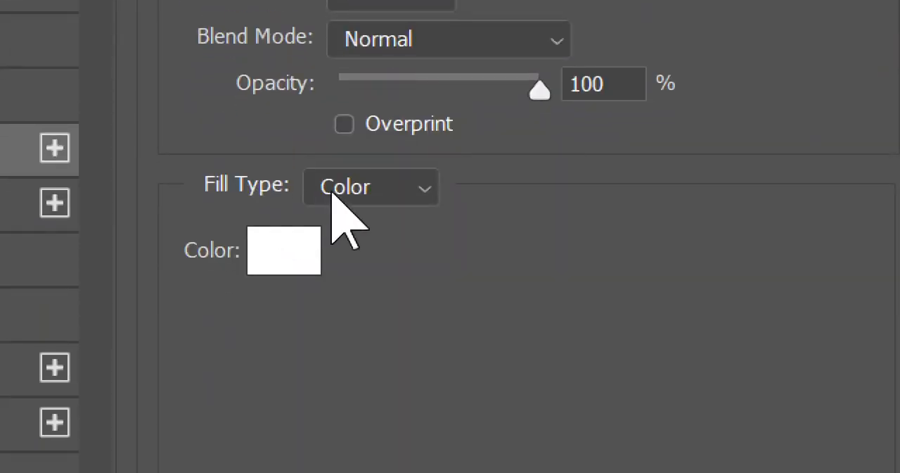
pyautogui.click(337, 197)
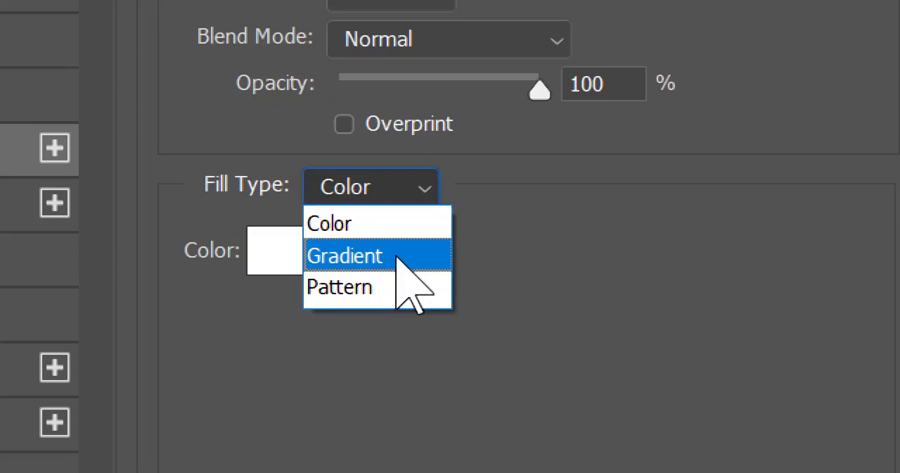
pyautogui.click(398, 258)
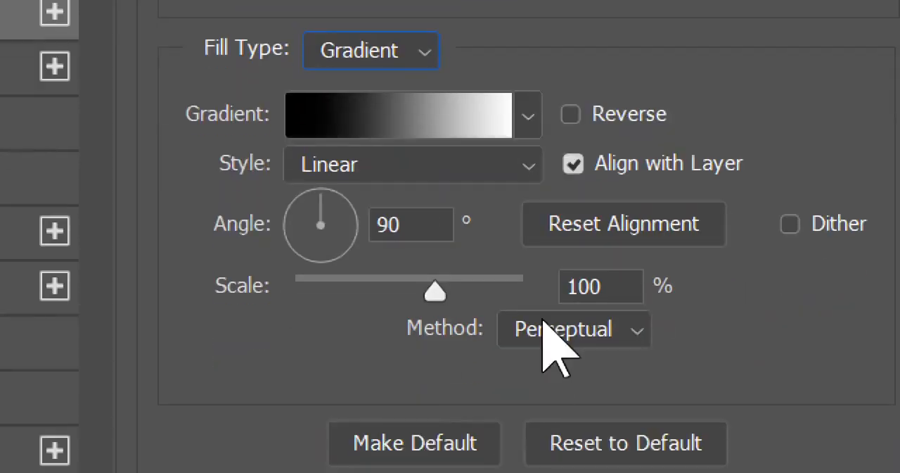
# Step: Fill the stroke with the cyan-to-magenta gradient preset from the Purples group
pyautogui.click(536, 102)
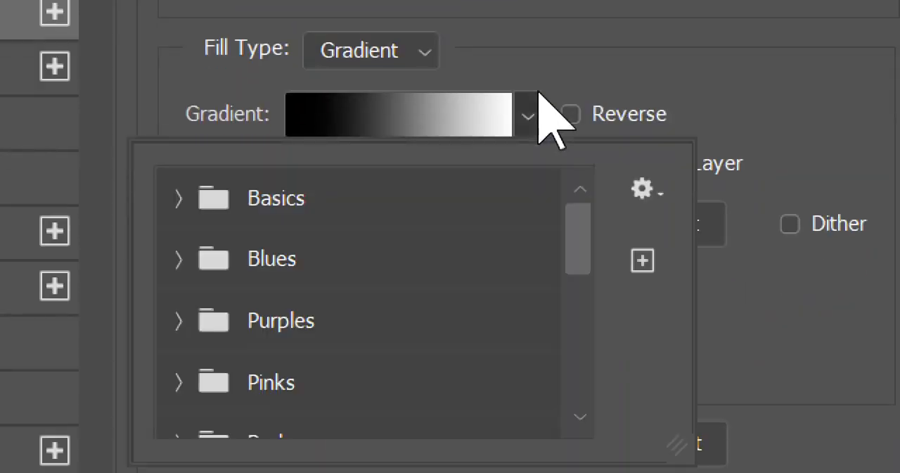
pyautogui.click(178, 200)
pyautogui.click(243, 264)
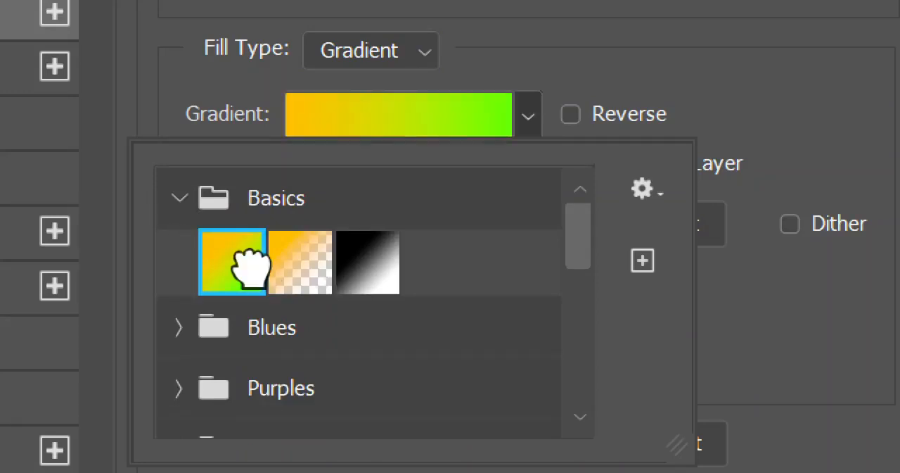
pyautogui.click(184, 385)
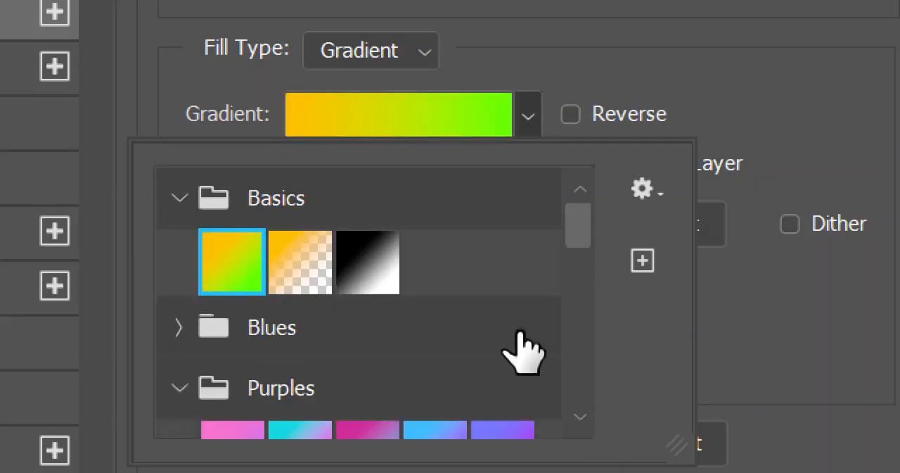
pyautogui.moveTo(577, 231); pyautogui.dragTo(577, 277)
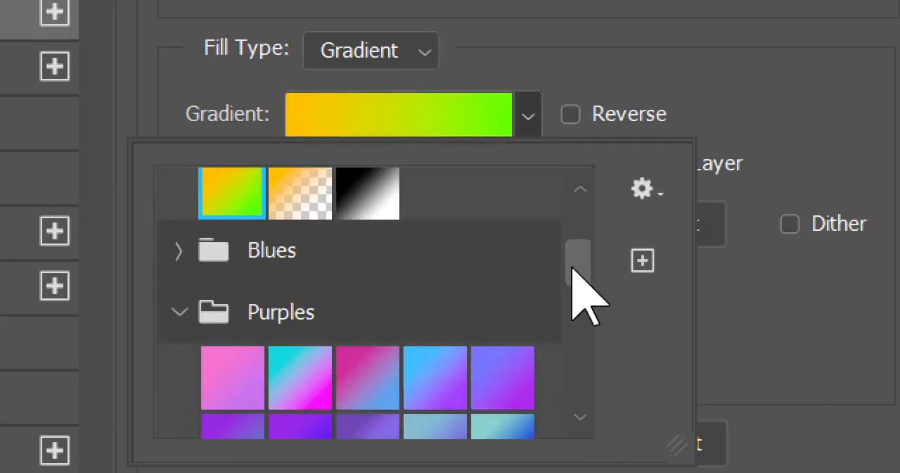
pyautogui.scroll(-2, 312, 382)
pyautogui.click(299, 362)
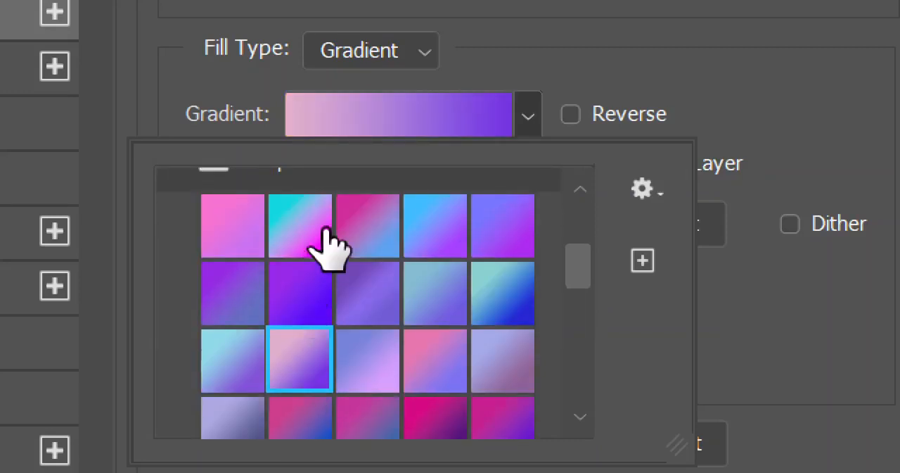
pyautogui.doubleClick(300, 221)
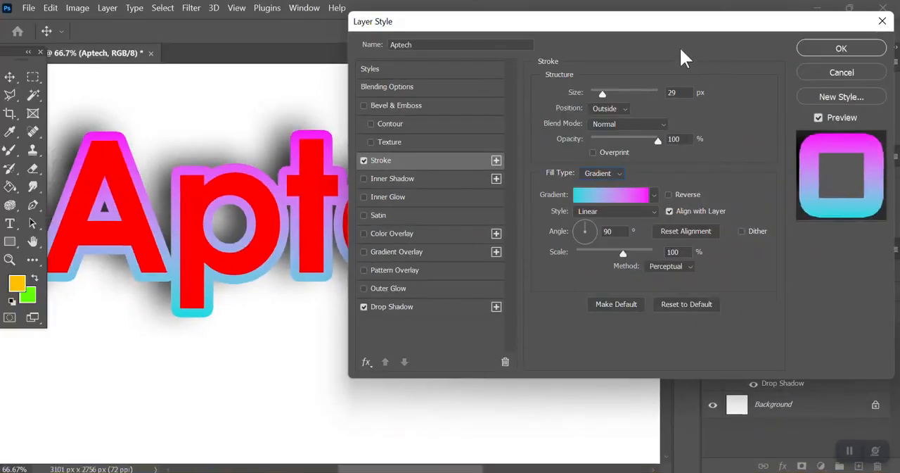
# Step: Reposition the Layer Style dialog to check the lettering, and set the stroke gradient's scale to 69%
pyautogui.moveTo(605, 31); pyautogui.dragTo(691, 352)
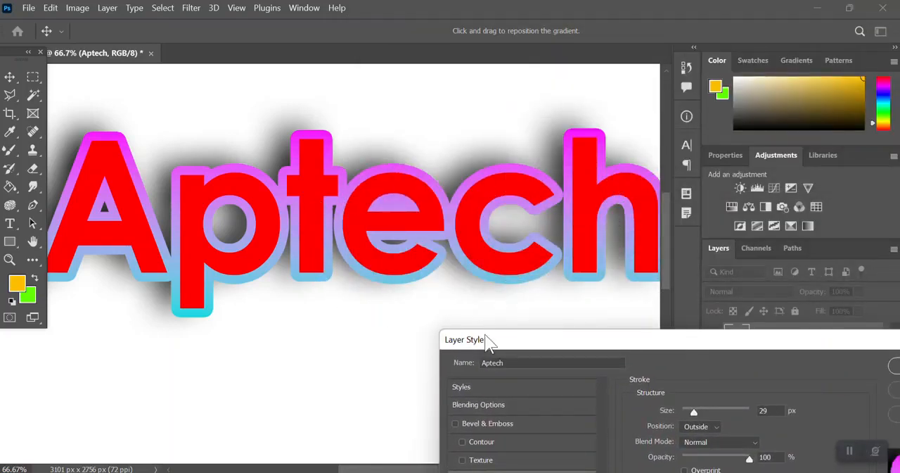
pyautogui.moveTo(486, 340); pyautogui.dragTo(442, 70)
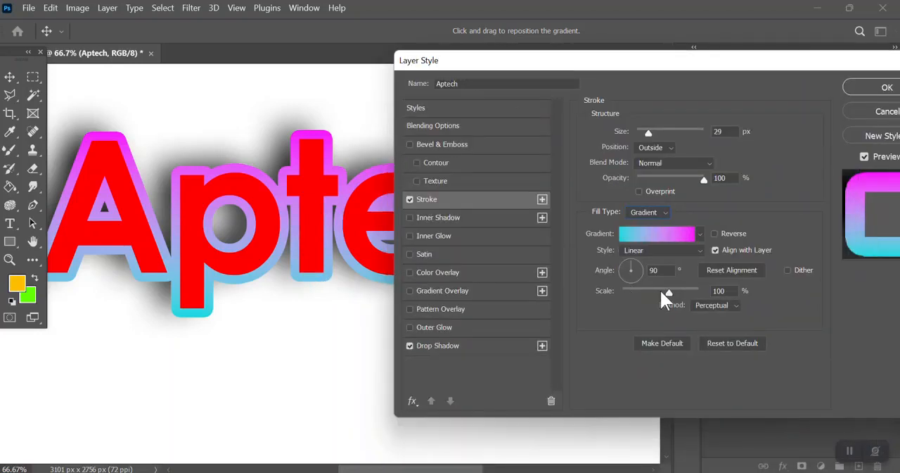
pyautogui.moveTo(662, 289)
pyautogui.mouseDown()
pyautogui.moveTo(641, 290)
pyautogui.moveTo(684, 290)
pyautogui.moveTo(650, 291)
pyautogui.mouseUp()
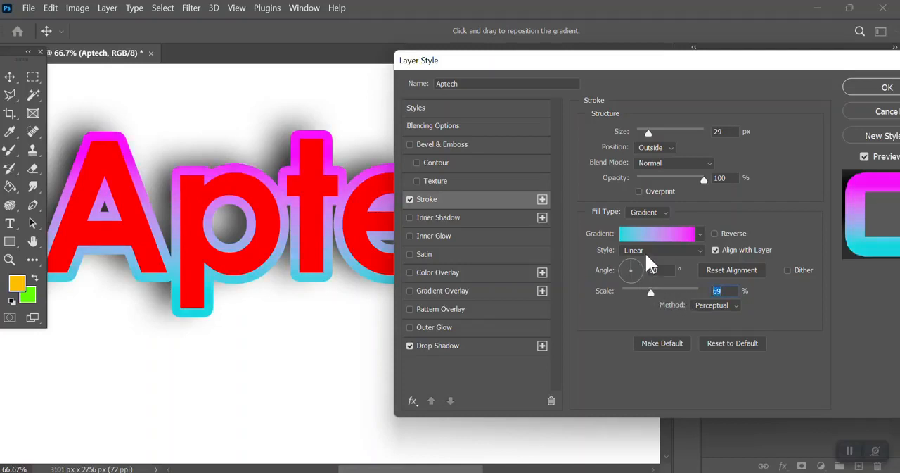
# Step: Try the Radial and Shape Burst styles for the stroke gradient, and return it to Linear
pyautogui.click(647, 255)
pyautogui.click(648, 270)
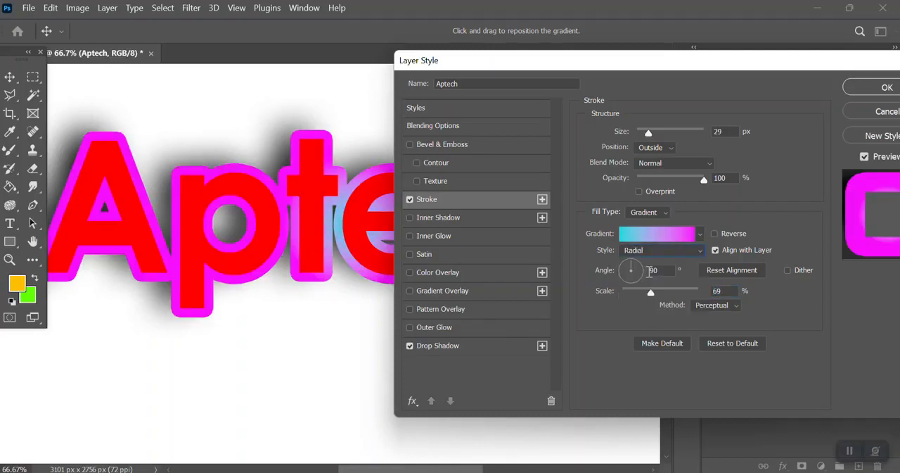
pyautogui.moveTo(591, 67); pyautogui.dragTo(517, 224)
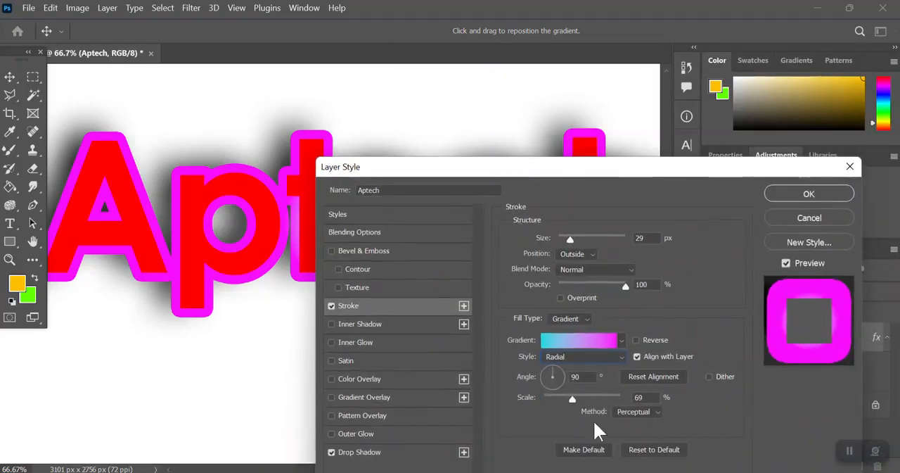
pyautogui.click(567, 362)
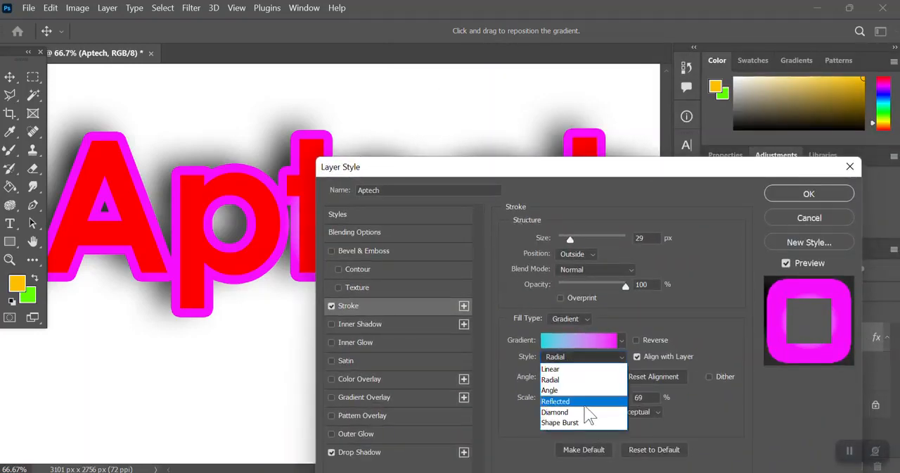
pyautogui.click(583, 422)
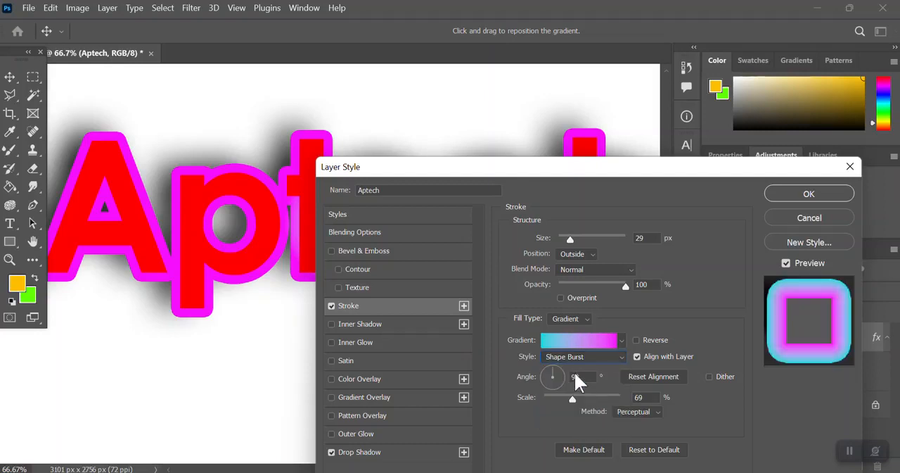
pyautogui.click(571, 362)
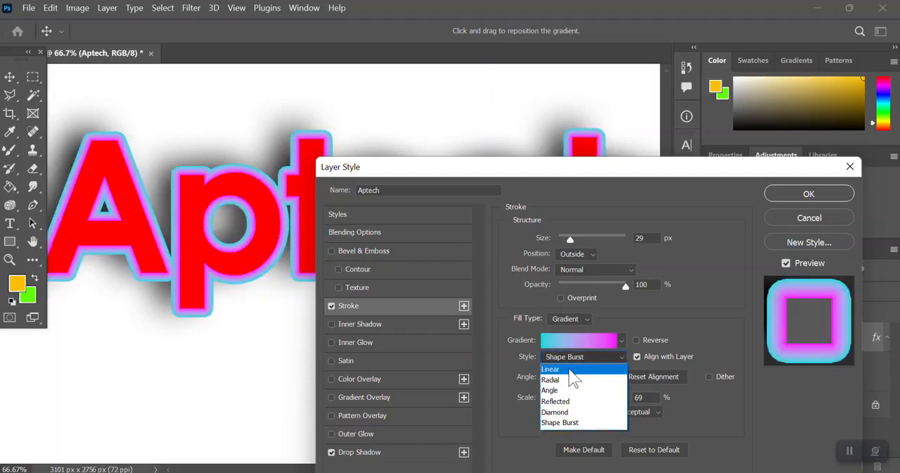
pyautogui.click(573, 371)
# Step: Apply the gradient stroke to the Aptech text and inspect the whole word at 50% zoom
pyautogui.press('Return')
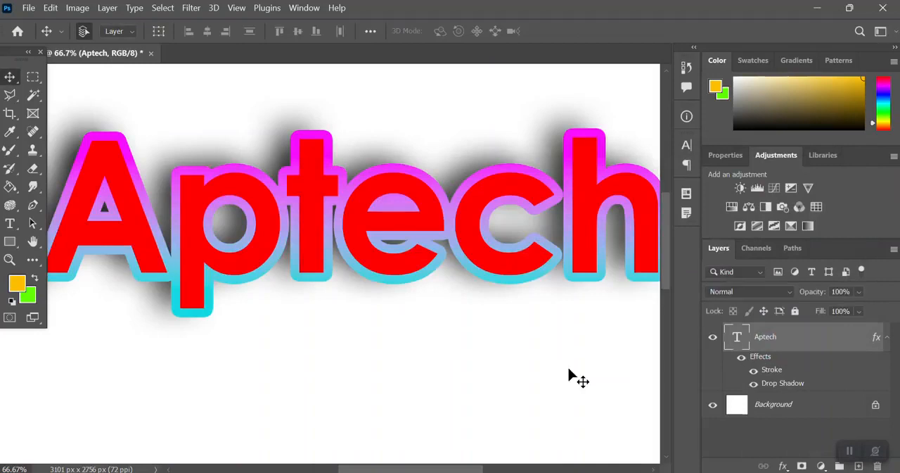
pyautogui.hotkey('ctrl', '0')
pyautogui.hotkey('ctrl', '+')
pyautogui.hotkey('ctrl', '+')
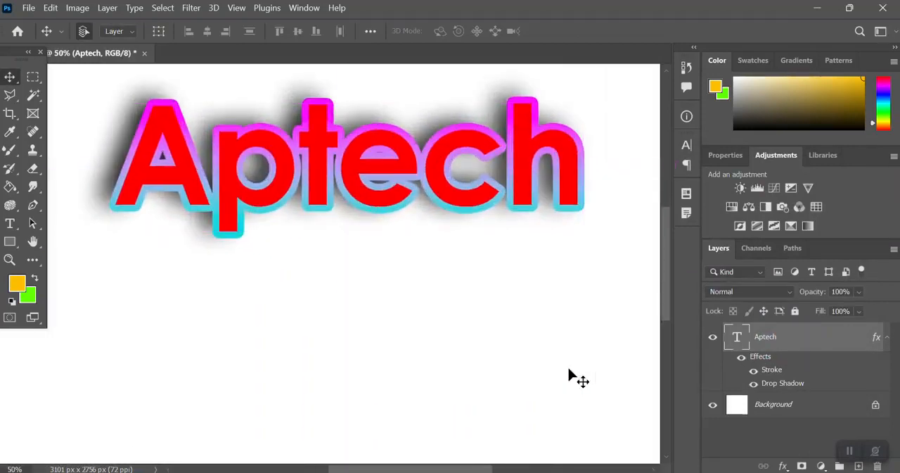
pyautogui.scroll(2, 454, 321)
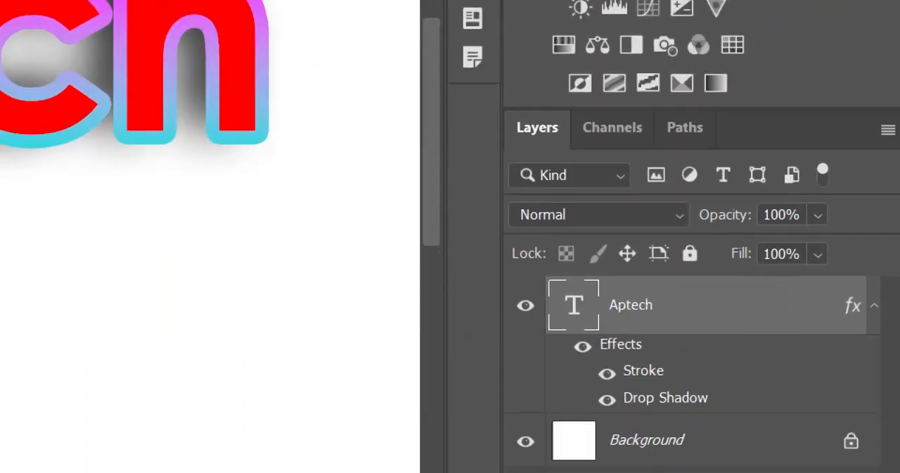
# Step: Clear the layer style from the Aptech text layer
pyautogui.rightClick(694, 308)
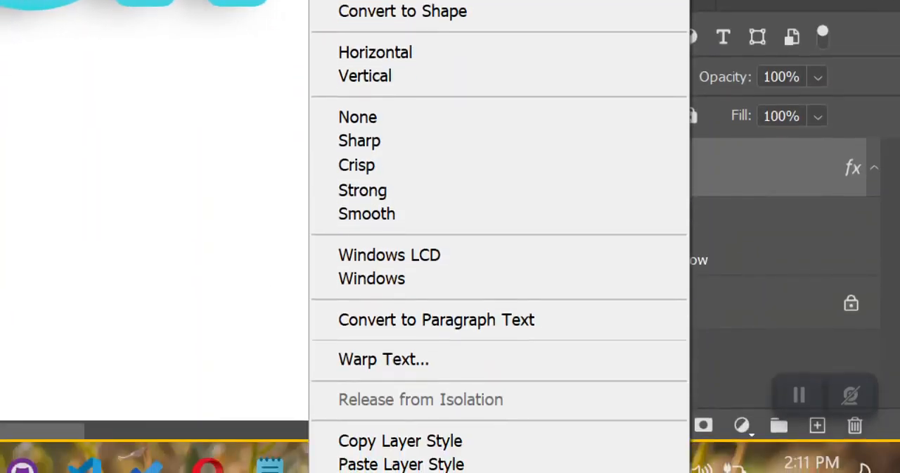
pyautogui.moveTo(430, 471)
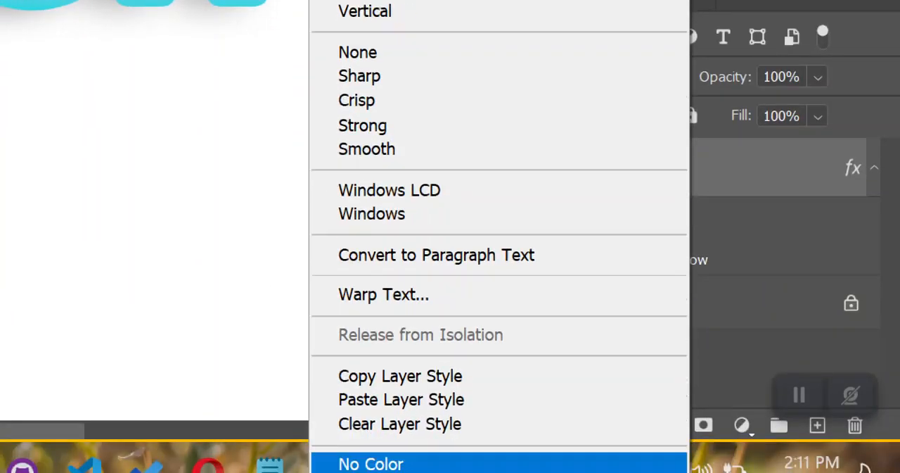
pyautogui.click(476, 422)
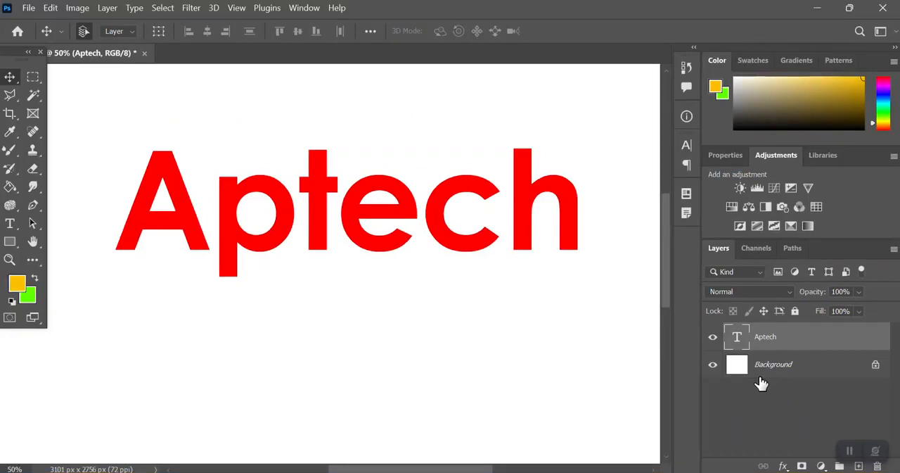
# Step: Add an Outer Glow to the Aptech text and set its opacity to 100%
pyautogui.click(783, 466)
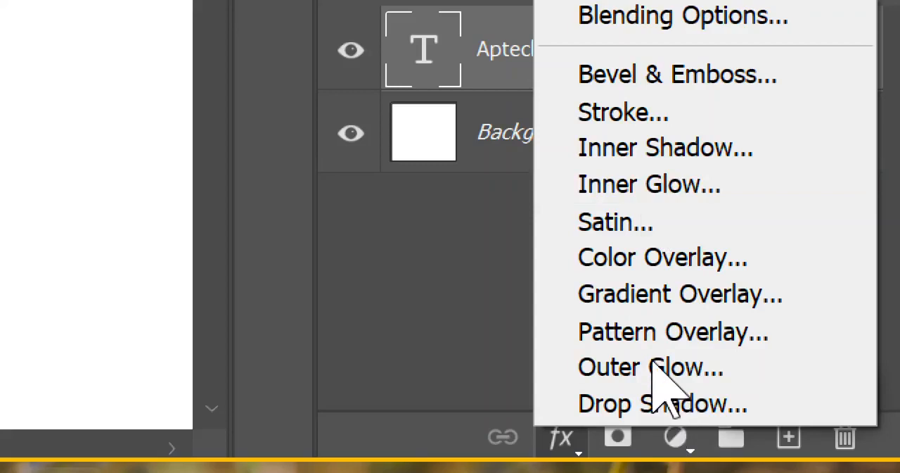
pyautogui.click(602, 367)
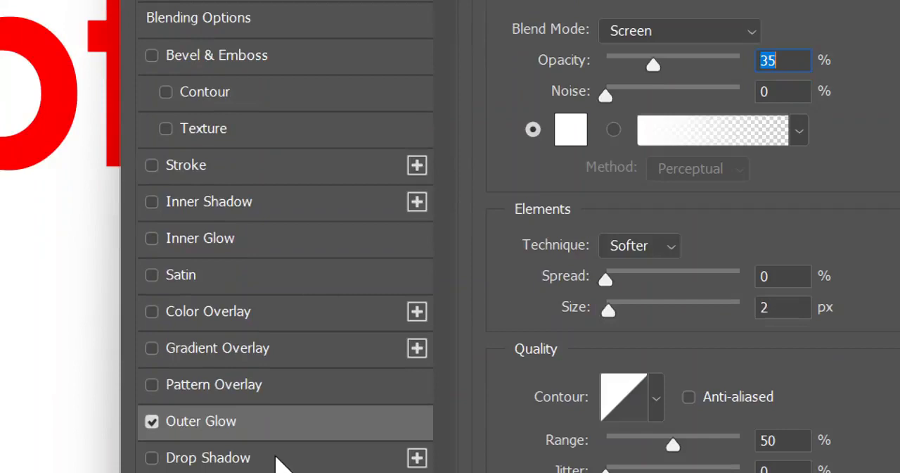
pyautogui.click(617, 92)
pyautogui.moveTo(659, 70); pyautogui.dragTo(766, 72)
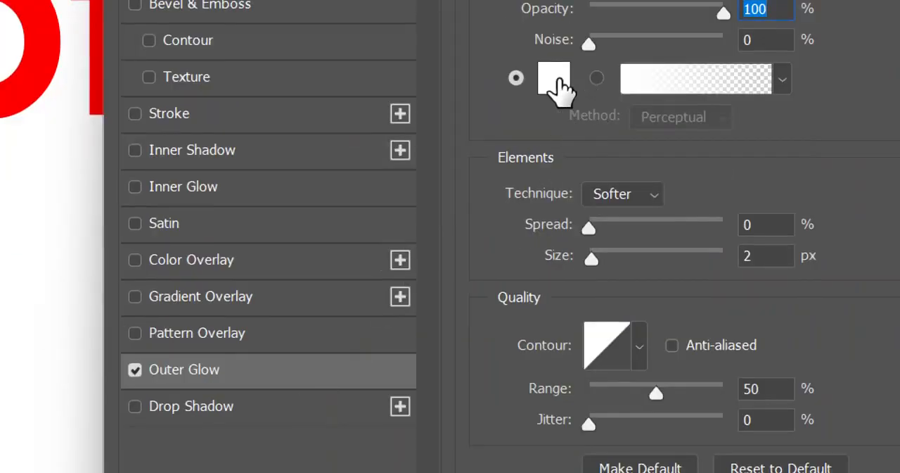
# Step: Set the outer glow's colour to dark green with hue 90°, saturation 100% and brightness 33%
pyautogui.click(559, 80)
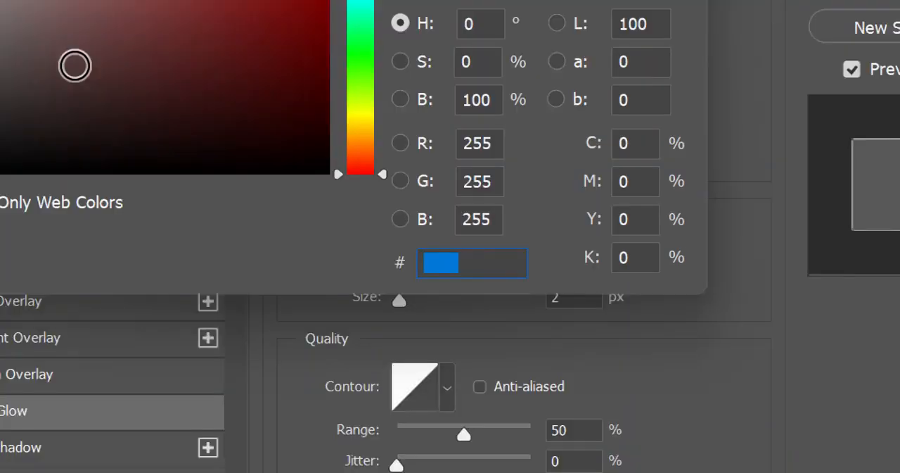
pyautogui.moveTo(74, 65); pyautogui.dragTo(187, 81)
pyautogui.moveTo(425, 179); pyautogui.dragTo(414, 131)
pyautogui.moveTo(276, 41); pyautogui.dragTo(428, 45)
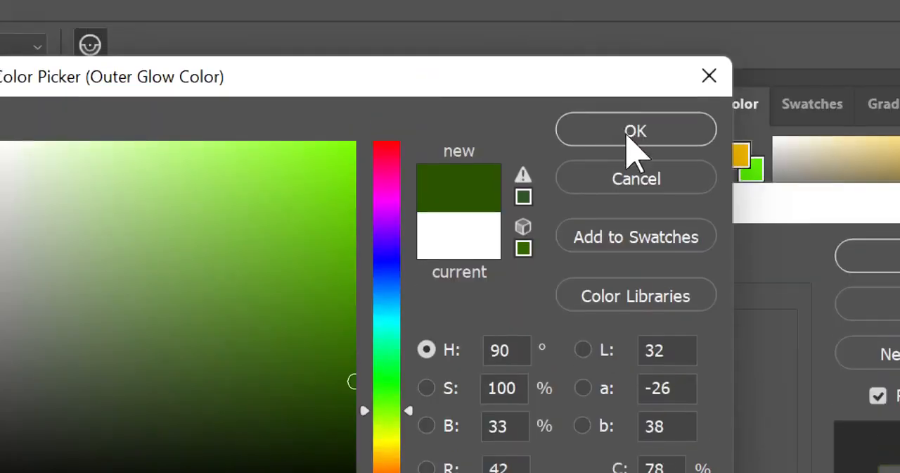
pyautogui.click(635, 132)
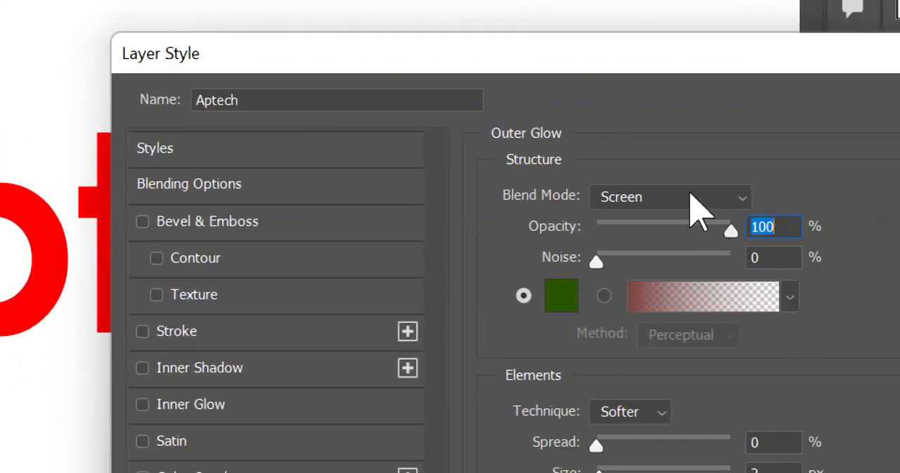
# Step: Set the outer glow's blend mode to Normal and its size to 79 px
pyautogui.click(692, 198)
pyautogui.click(638, 80)
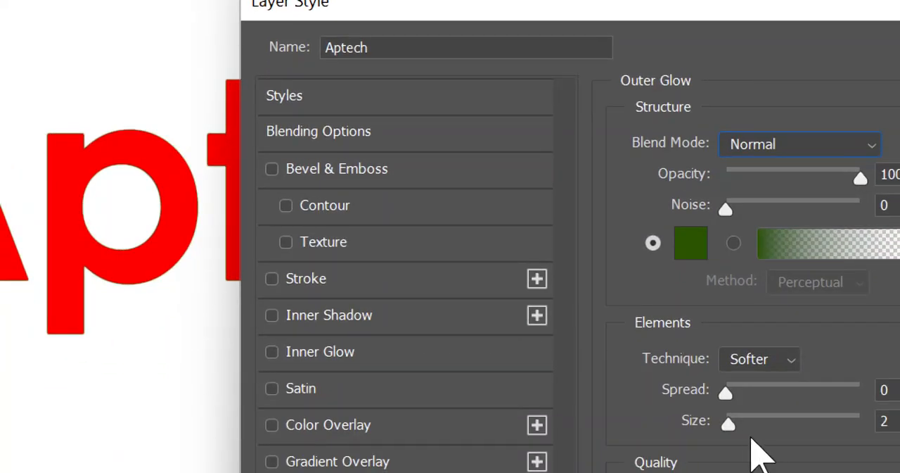
pyautogui.moveTo(728, 425); pyautogui.dragTo(776, 436)
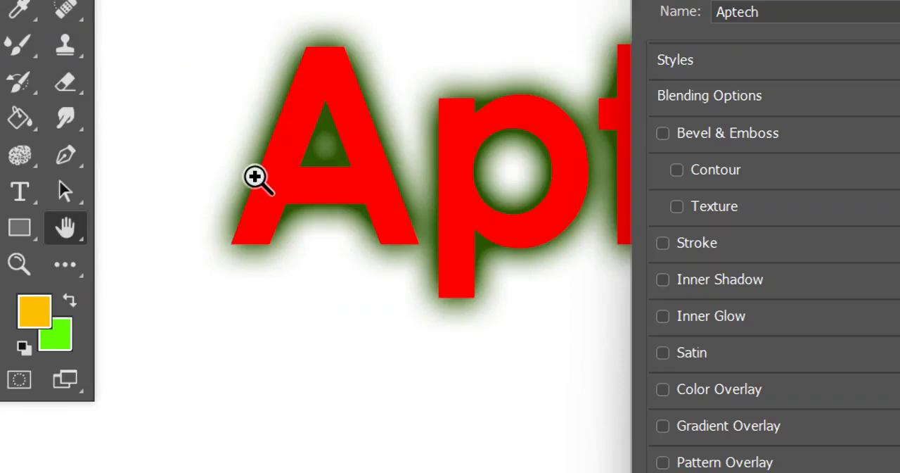
# Step: Examine the green glow around the Aptech lettering at several zoom levels
pyautogui.hotkey('ctrl', '-')
pyautogui.hotkey('ctrl', '-')
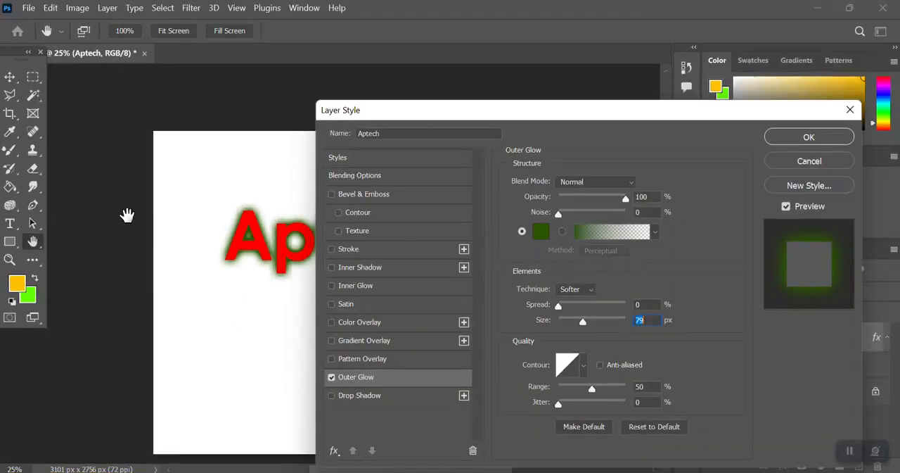
pyautogui.hotkey('ctrl', '0')
pyautogui.hotkey('ctrl', '+')
pyautogui.hotkey('ctrl', '-')
pyautogui.hotkey('ctrl', '+')
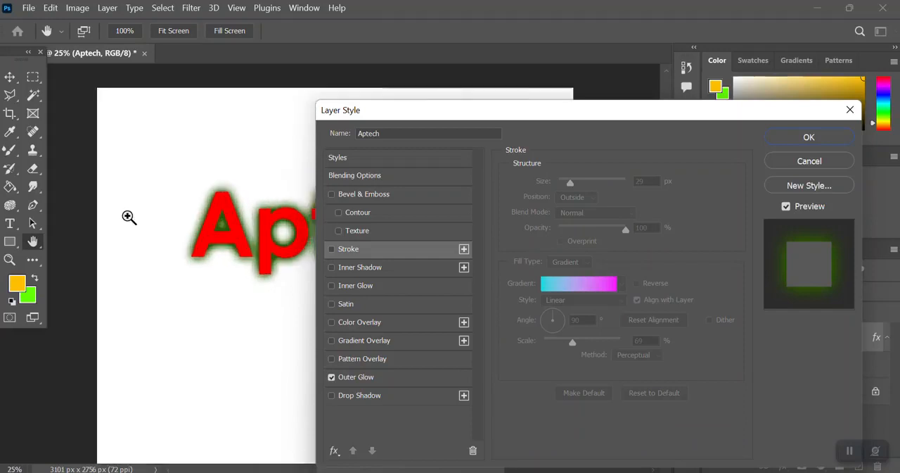
pyautogui.hotkey('ctrl', '+')
pyautogui.hotkey('ctrl', '+')
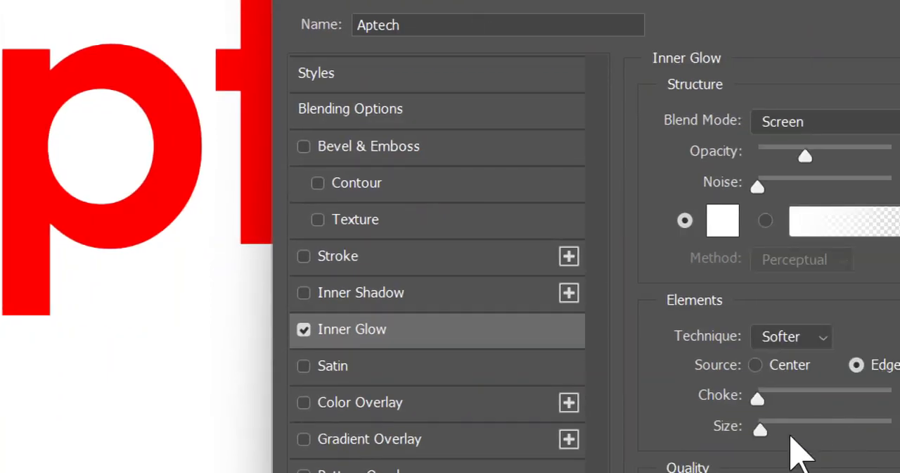
# Step: Set the inner glow's size to 46 px and its blend mode to Normal
pyautogui.moveTo(767, 432); pyautogui.dragTo(791, 430)
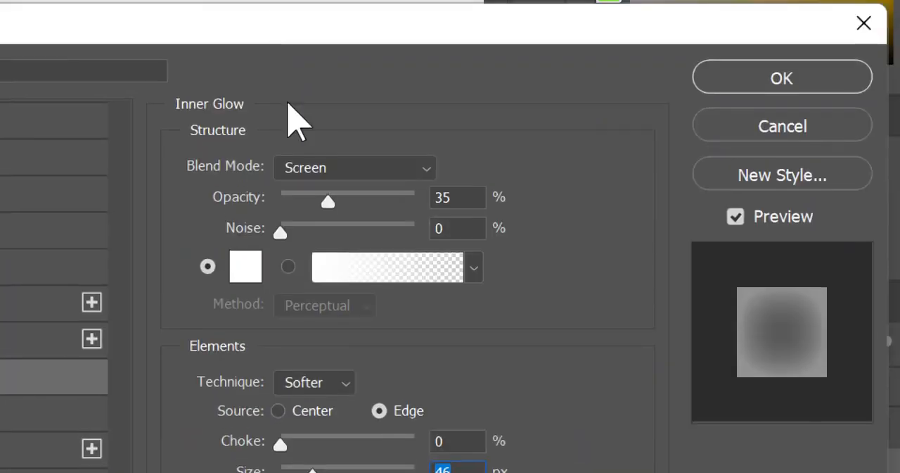
pyautogui.click(310, 169)
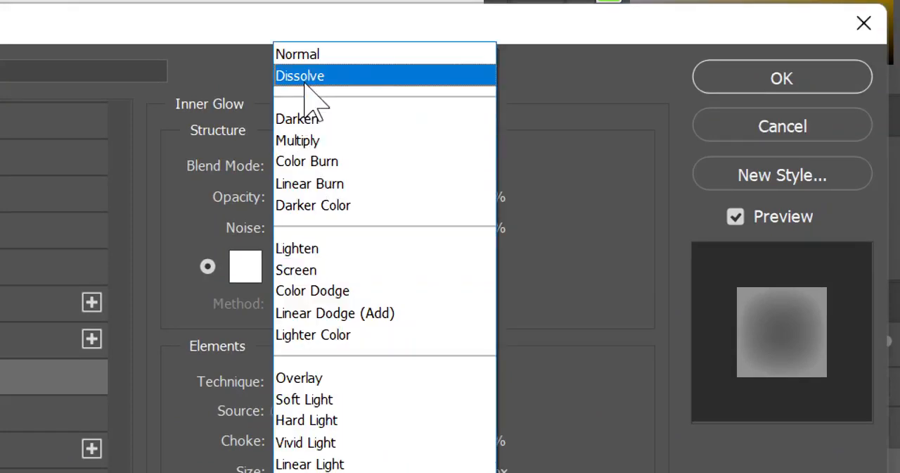
pyautogui.click(299, 62)
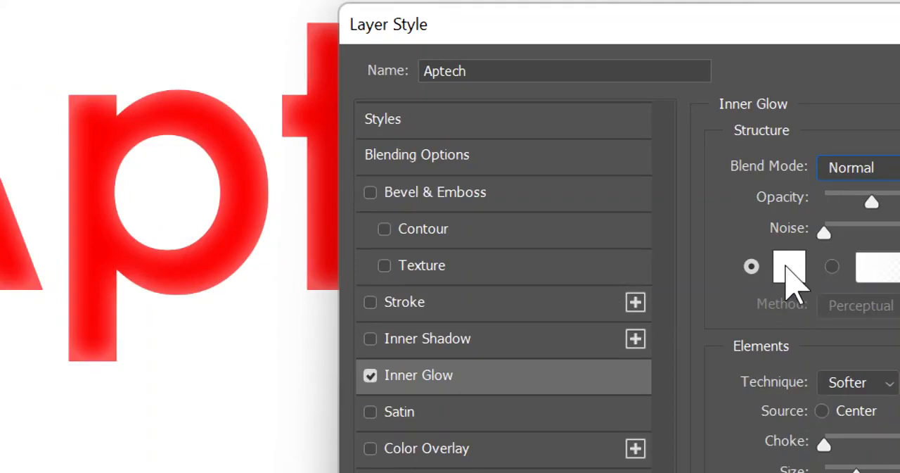
# Step: Set the inner glow's colour to dark green 006b17
pyautogui.click(789, 275)
pyautogui.moveTo(622, 152); pyautogui.dragTo(672, 156)
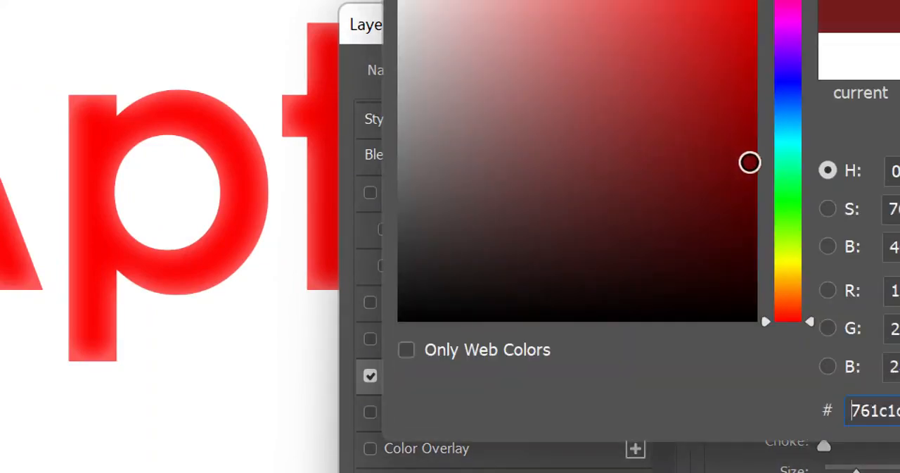
pyautogui.moveTo(788, 182); pyautogui.dragTo(788, 189)
pyautogui.moveTo(326, 26); pyautogui.dragTo(357, 24)
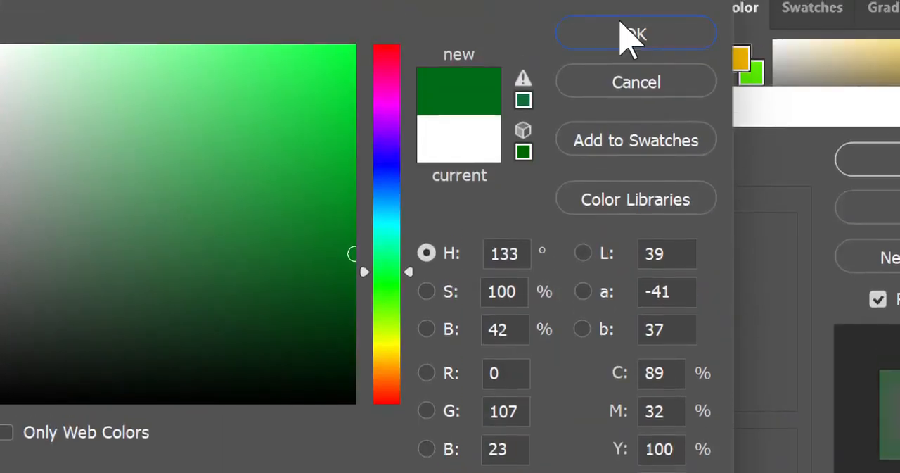
pyautogui.click(629, 35)
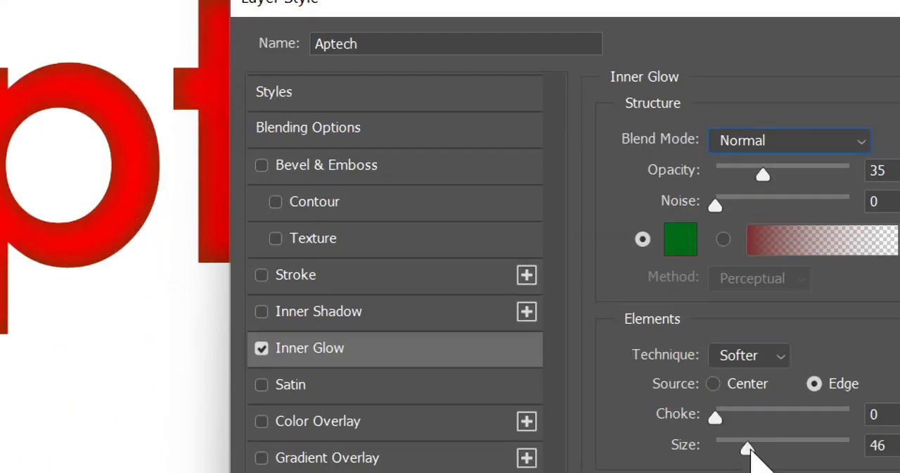
# Step: Increase the inner glow's size and choke, and apply the layer style to the Aptech text
pyautogui.moveTo(745, 451)
pyautogui.mouseDown()
pyautogui.moveTo(767, 448)
pyautogui.moveTo(753, 450)
pyautogui.mouseUp()
pyautogui.moveTo(716, 418); pyautogui.dragTo(723, 420)
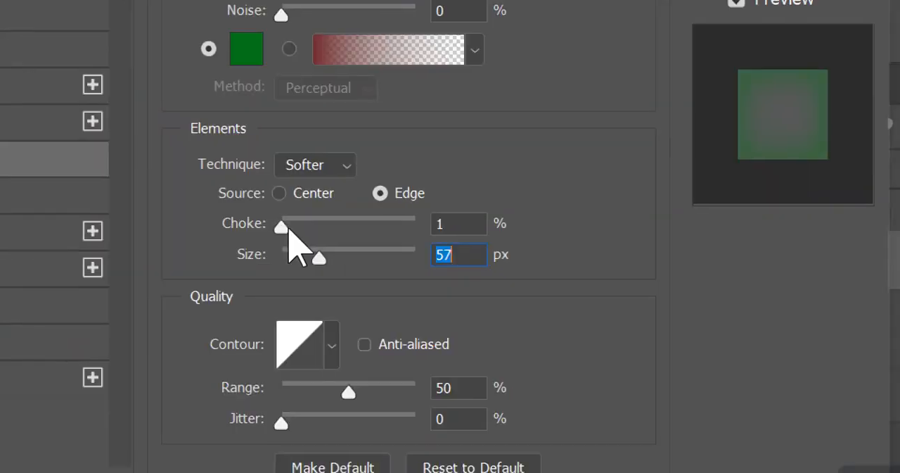
pyautogui.moveTo(289, 228); pyautogui.dragTo(307, 228)
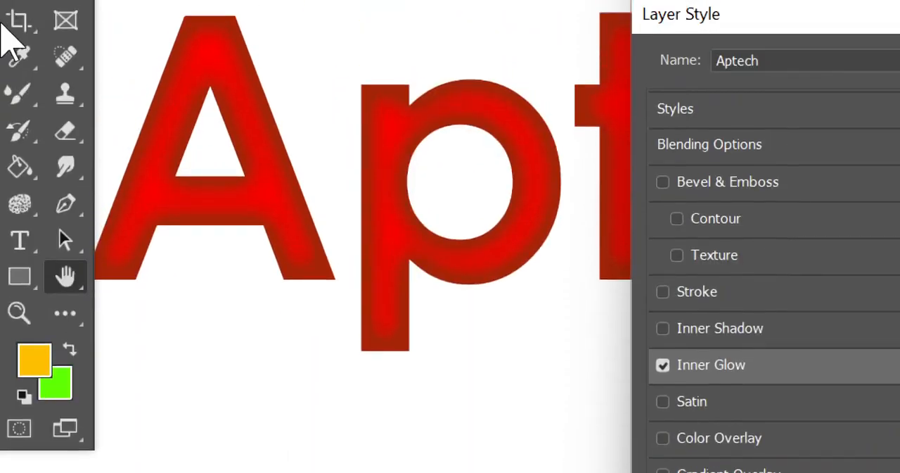
pyautogui.press('Return')
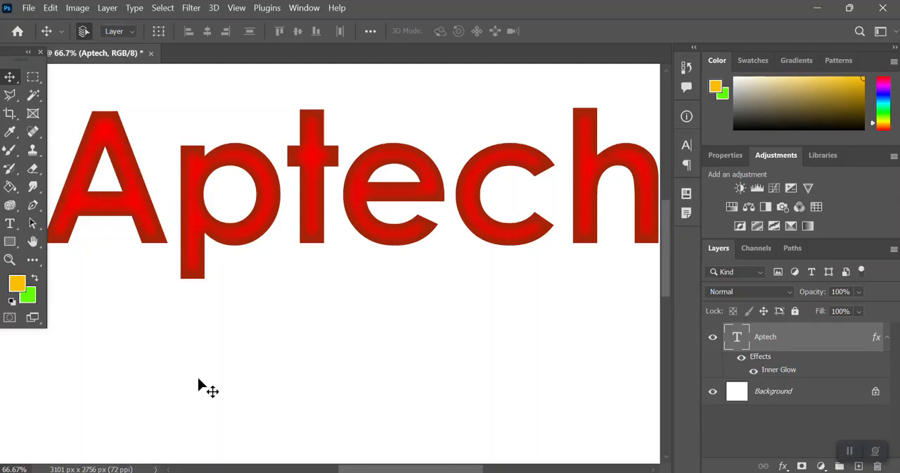
# Step: Switch to Notepad and add the line "drop shadow" under "Layer Style = Blending Options"
pyautogui.press('super+Tab')
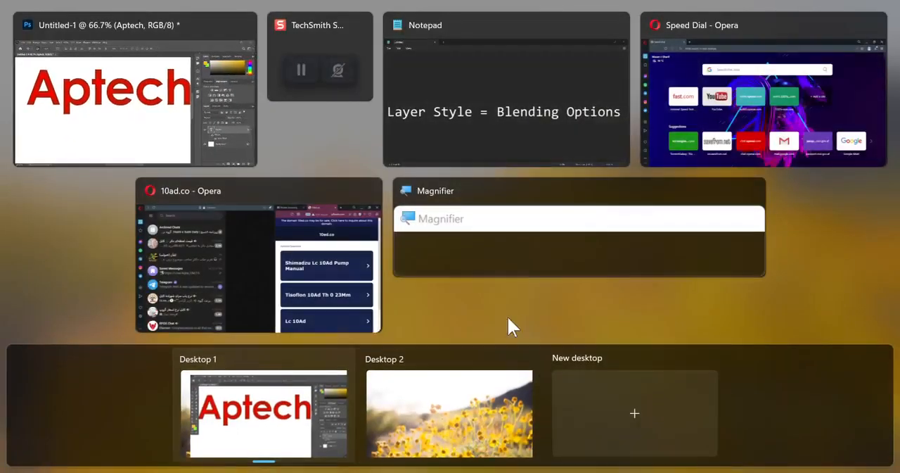
pyautogui.click(395, 102)
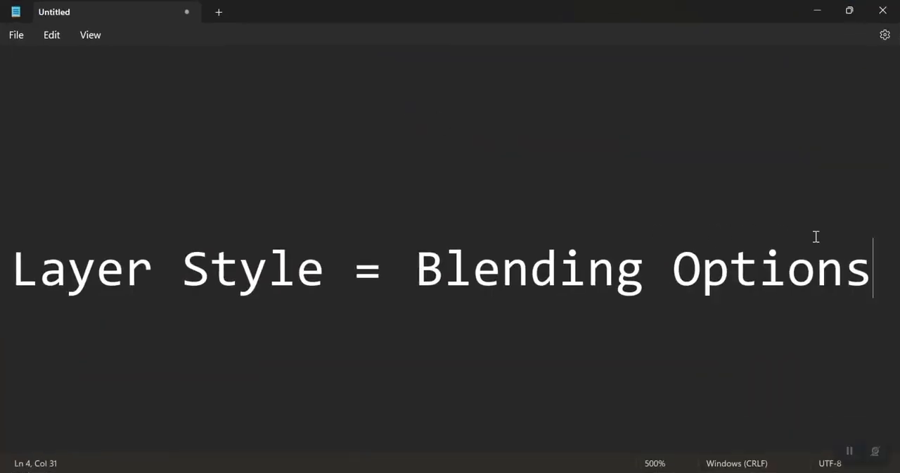
pyautogui.write('drop')
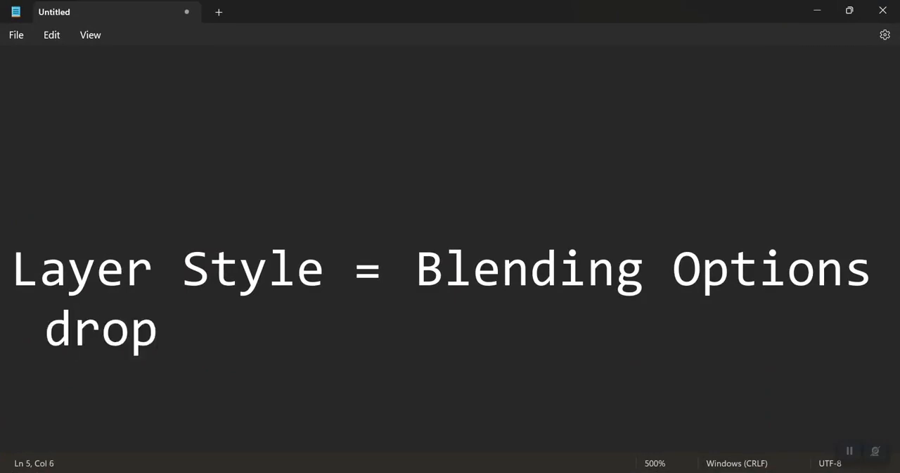
pyautogui.write(' shadwo')
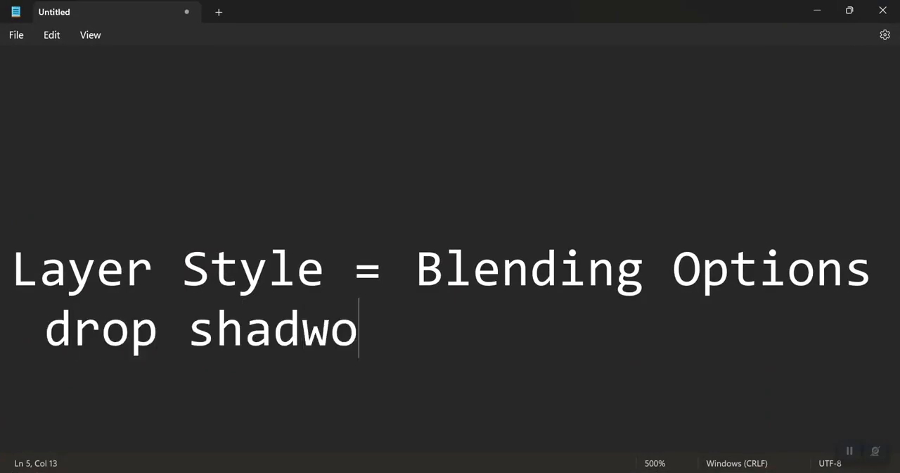
pyautogui.press('BackSpace')
pyautogui.press('BackSpace')
pyautogui.press('BackSpace')
pyautogui.write('ow')
pyautogui.press('Return')
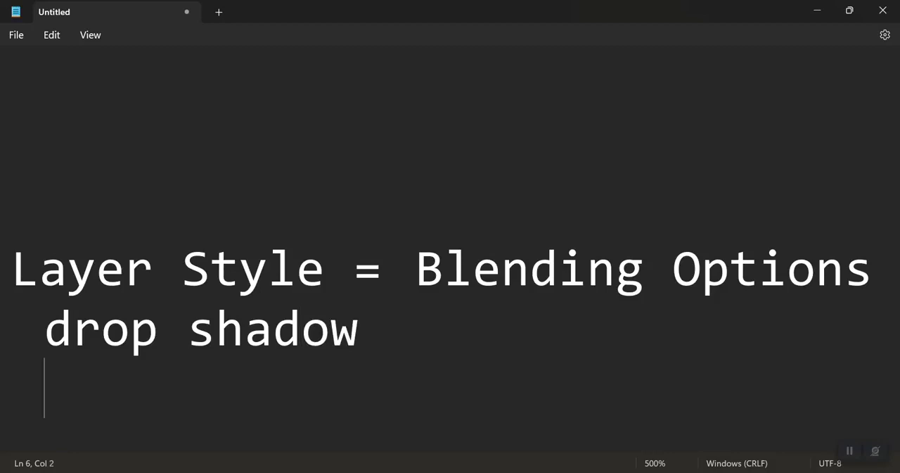
# Step: Add the lines "inner shadow" and "stroke (outsite,inside,center)" to the note
pyautogui.write('inner shadow')
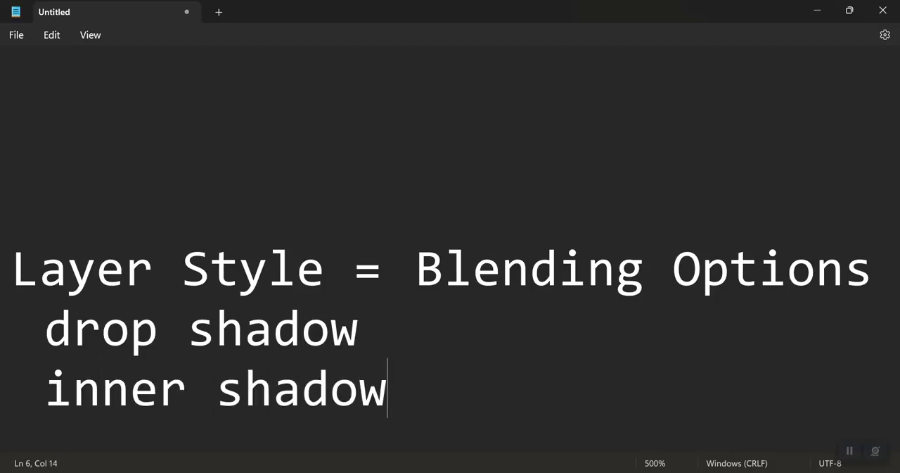
pyautogui.press('Return')
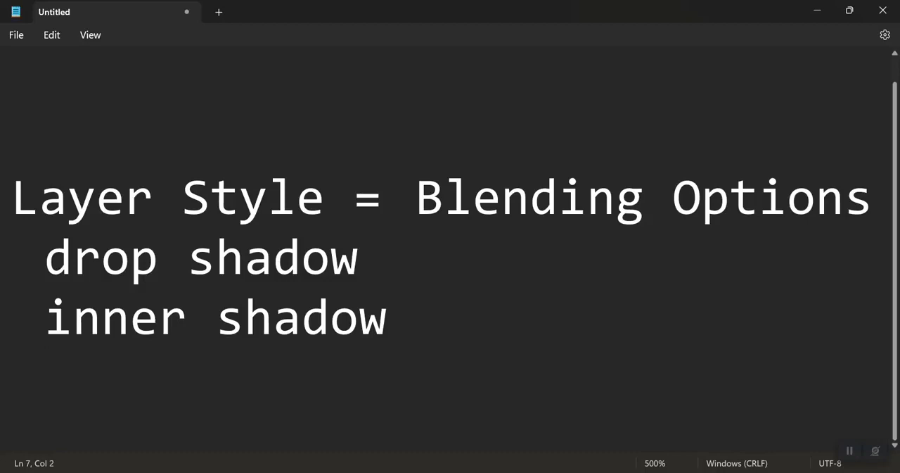
pyautogui.write('stroke')
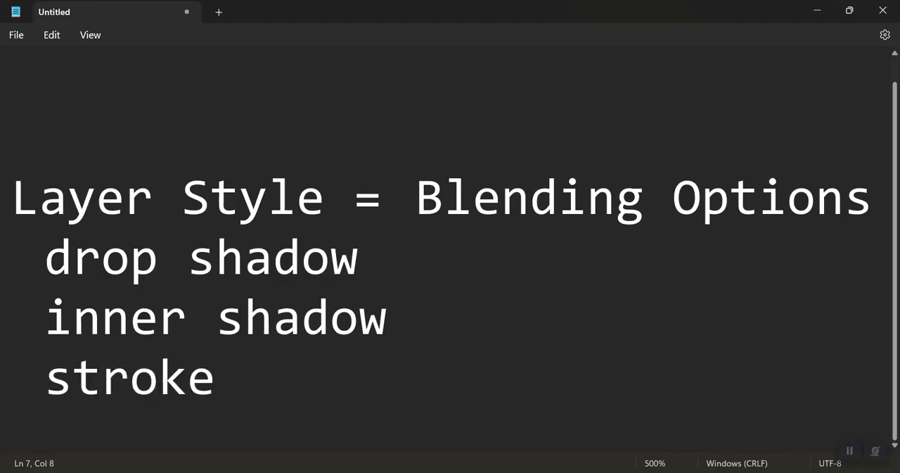
pyautogui.write(' (ou')
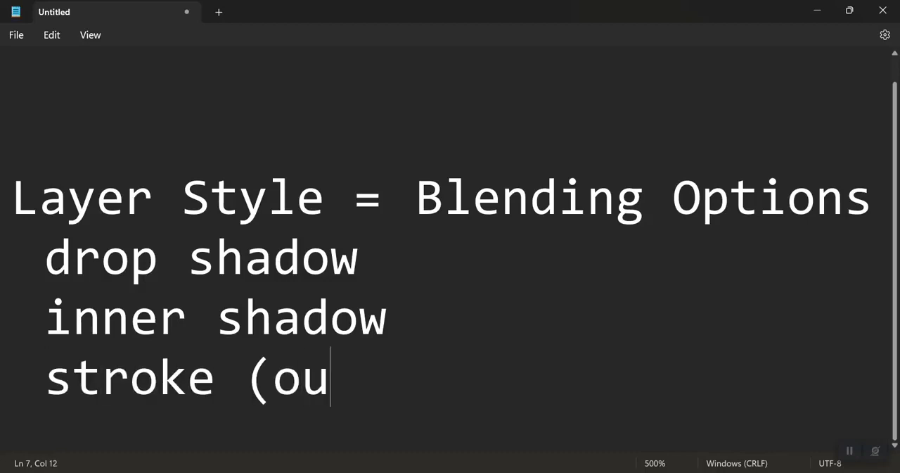
pyautogui.write('tsite')
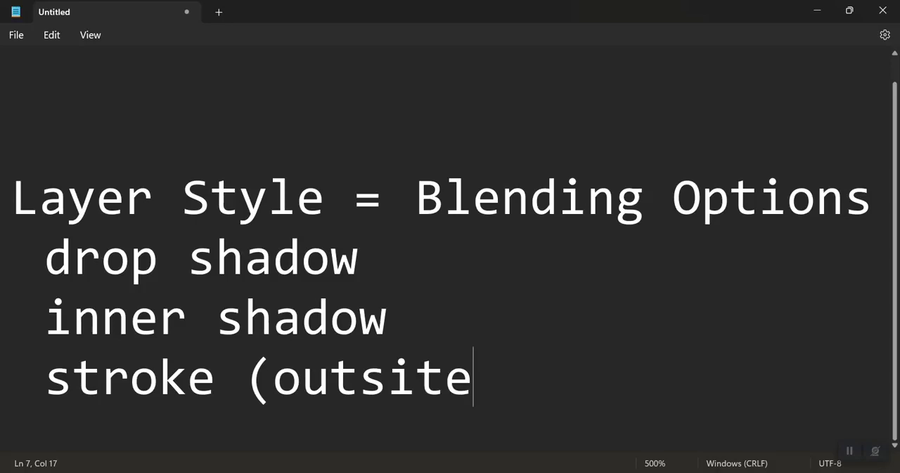
pyautogui.write(',inside,ce')
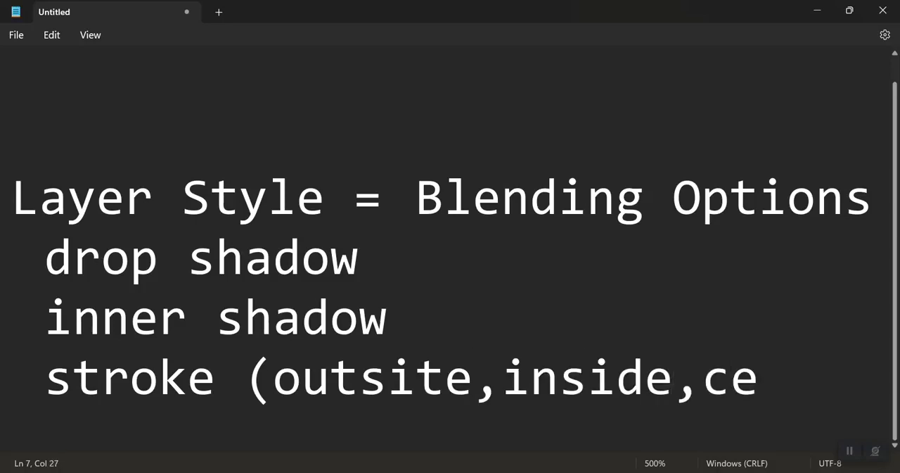
pyautogui.write('nter)')
pyautogui.press('Return')
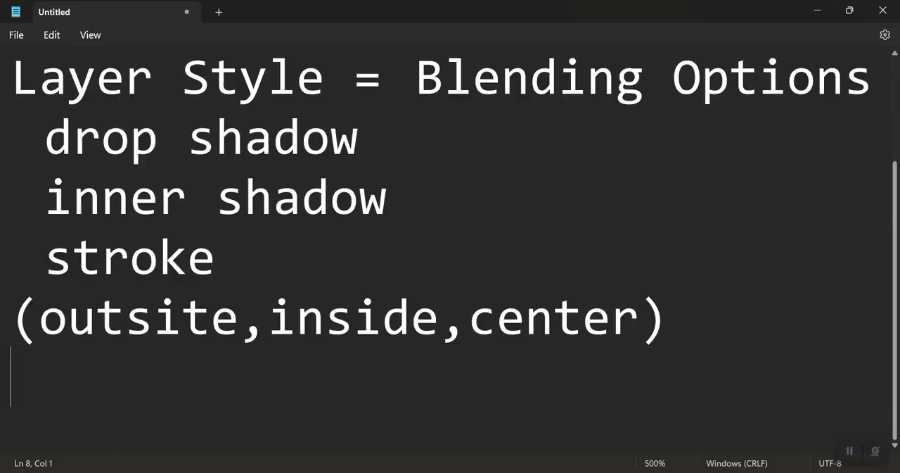
# Step: Reduce the note's zoom to 430% and add the lines "outer glow" and "inner glow"
pyautogui.keyDown('ctrl'); pyautogui.scroll(-7, 816, 237); pyautogui.keyUp('ctrl')
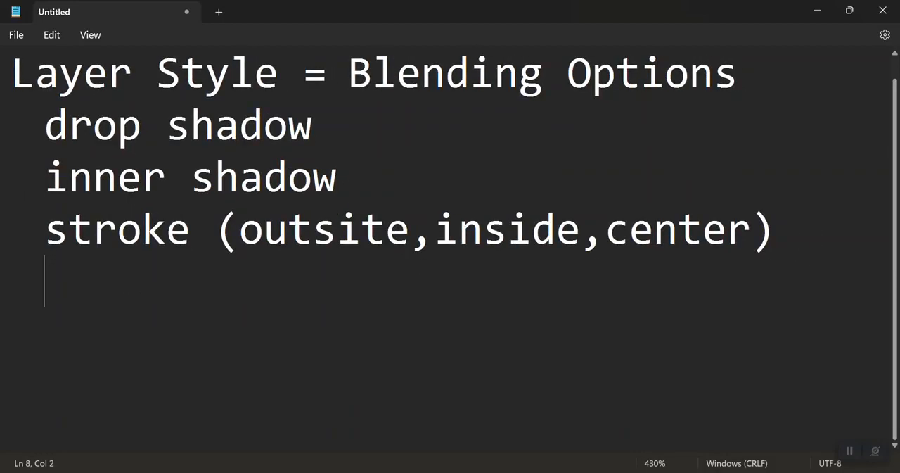
pyautogui.write('glow')
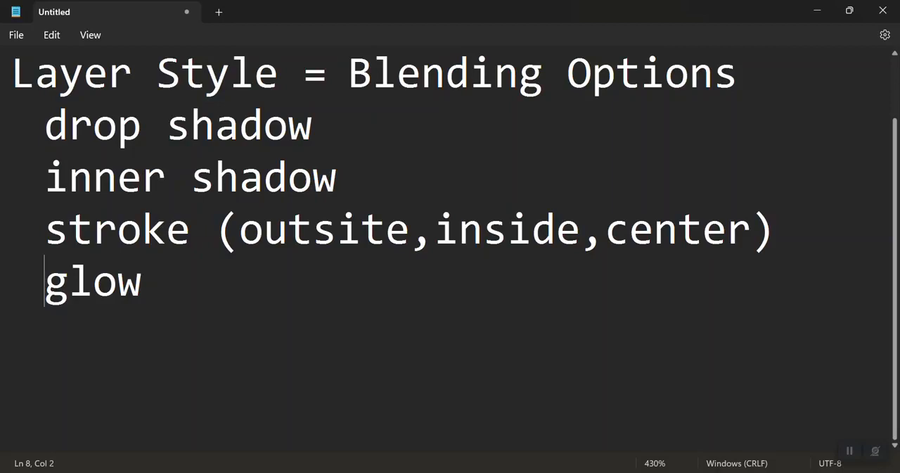
pyautogui.write('outer ')
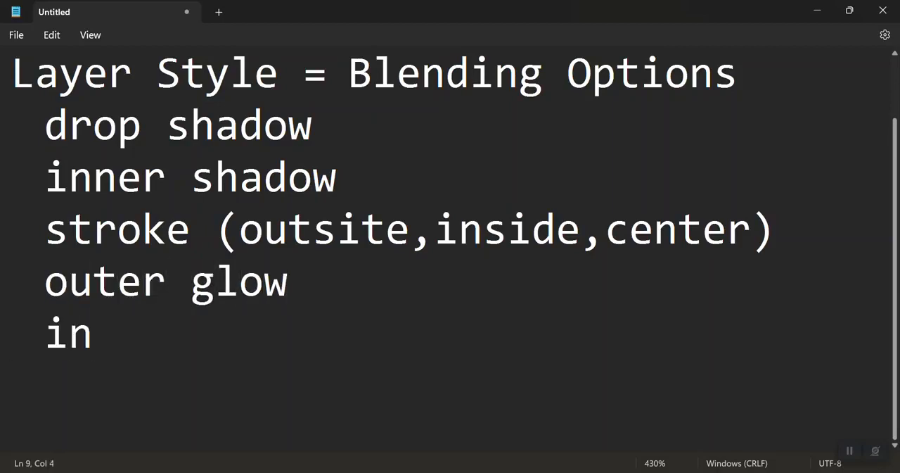
pyautogui.write('ner glow')
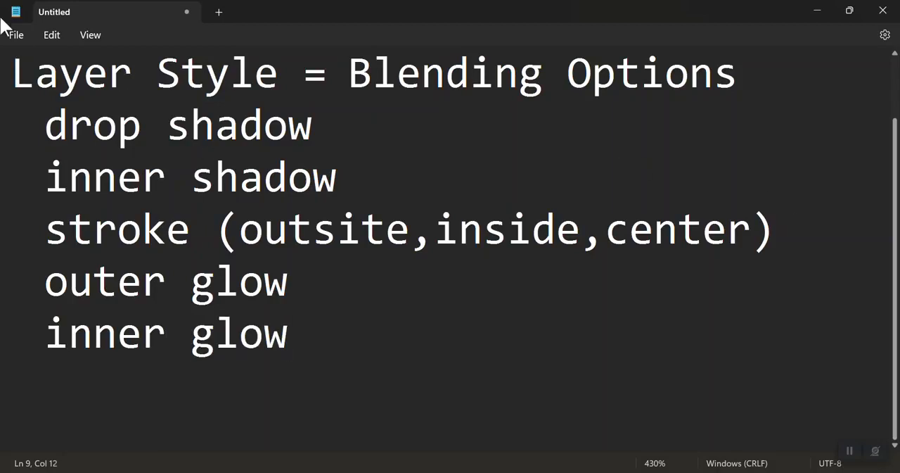
# Step: Review the list of layer styles from drop shadow to inner glow in the note, and return to Photoshop
pyautogui.moveTo(35, 126); pyautogui.dragTo(533, 444)
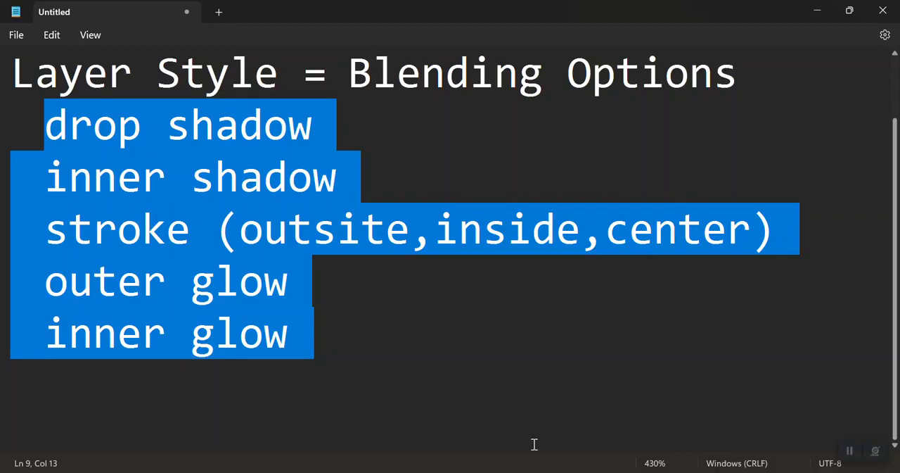
pyautogui.click(519, 439)
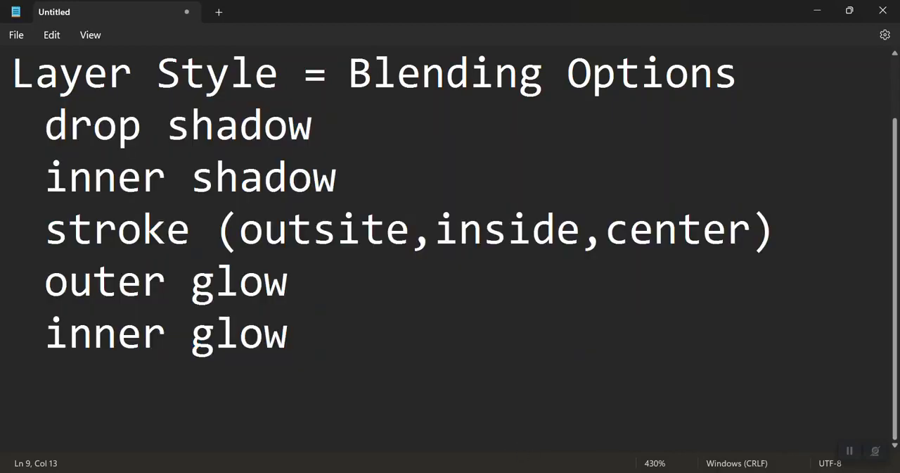
pyautogui.hotkey('alt', 'Tab')
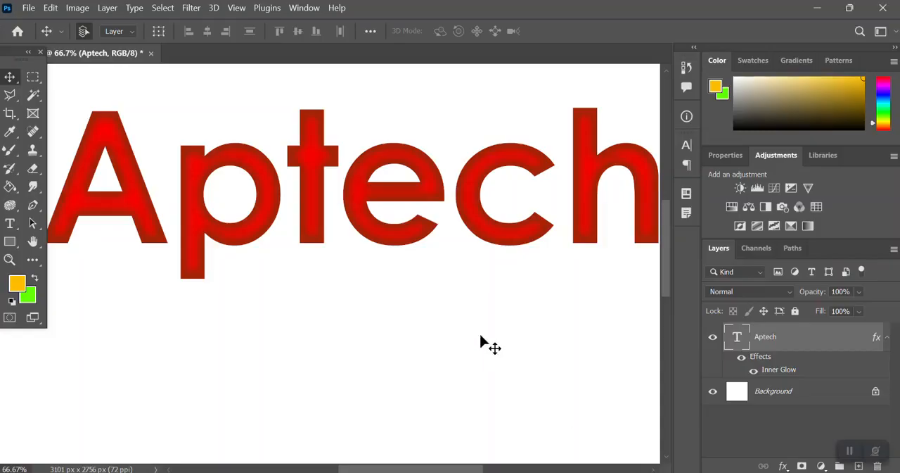